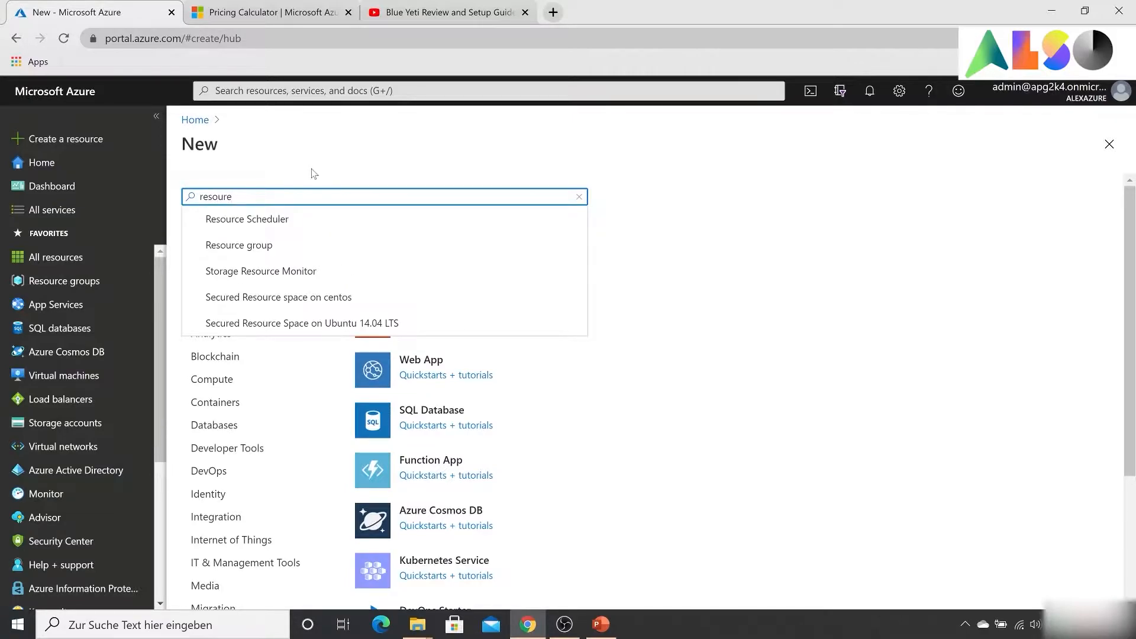
Step: Select the Resource group offering from the Marketplace search results
{"action": "left_click", "coordinate": [271, 246]}
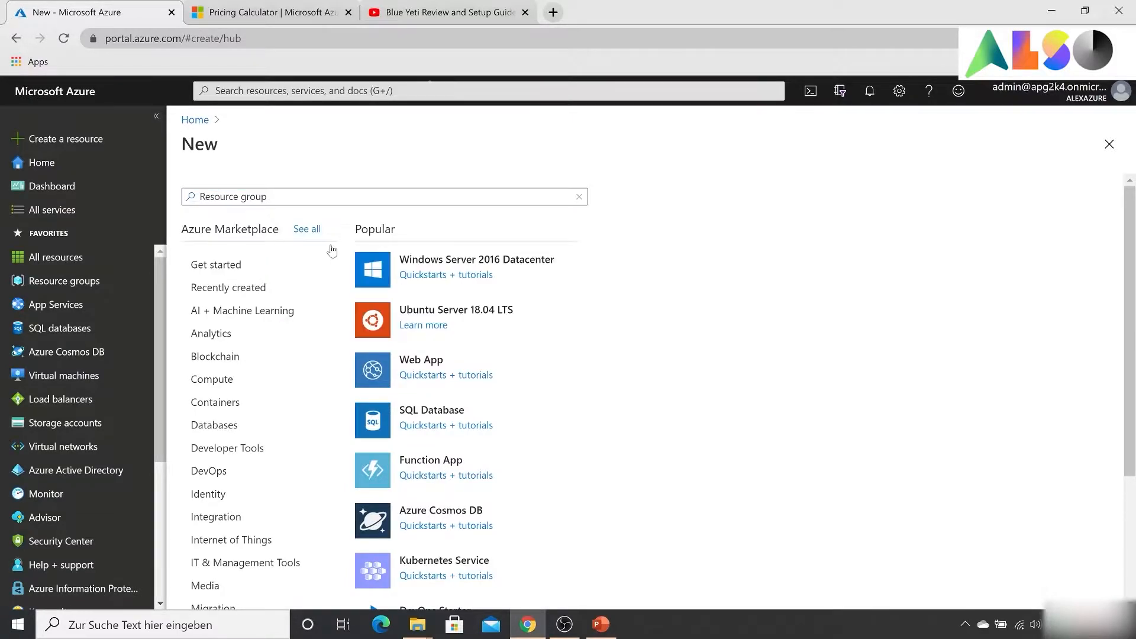
Step: Name the new resource group WVDBasic and set its region to West Europe
{"action": "left_click", "coordinate": [304, 245]}
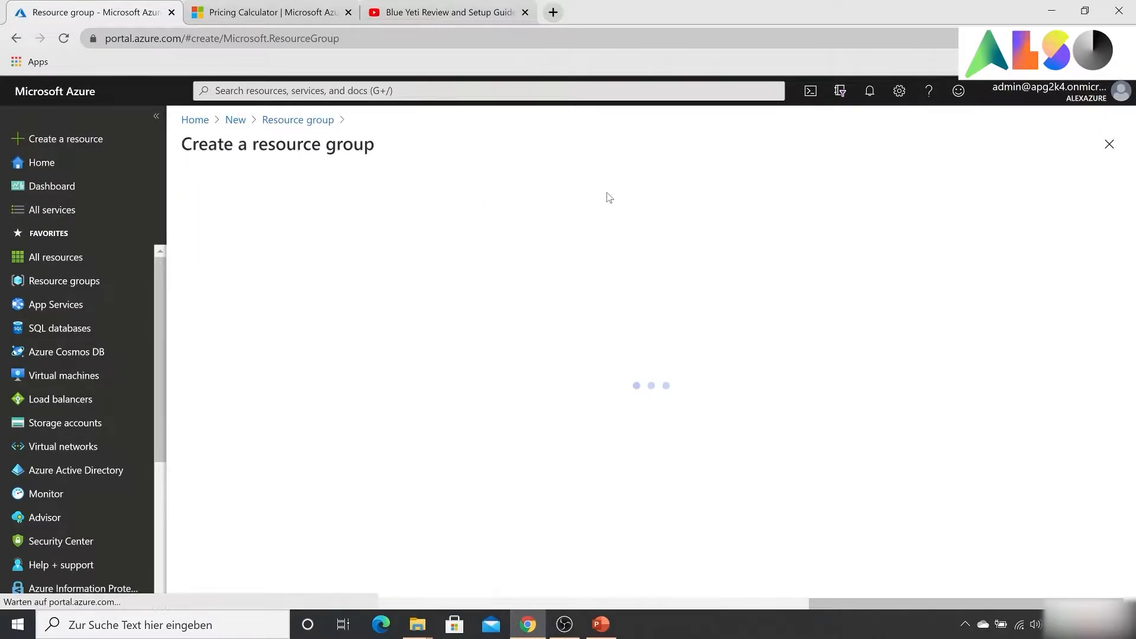
{"action": "left_click", "coordinate": [532, 333]}
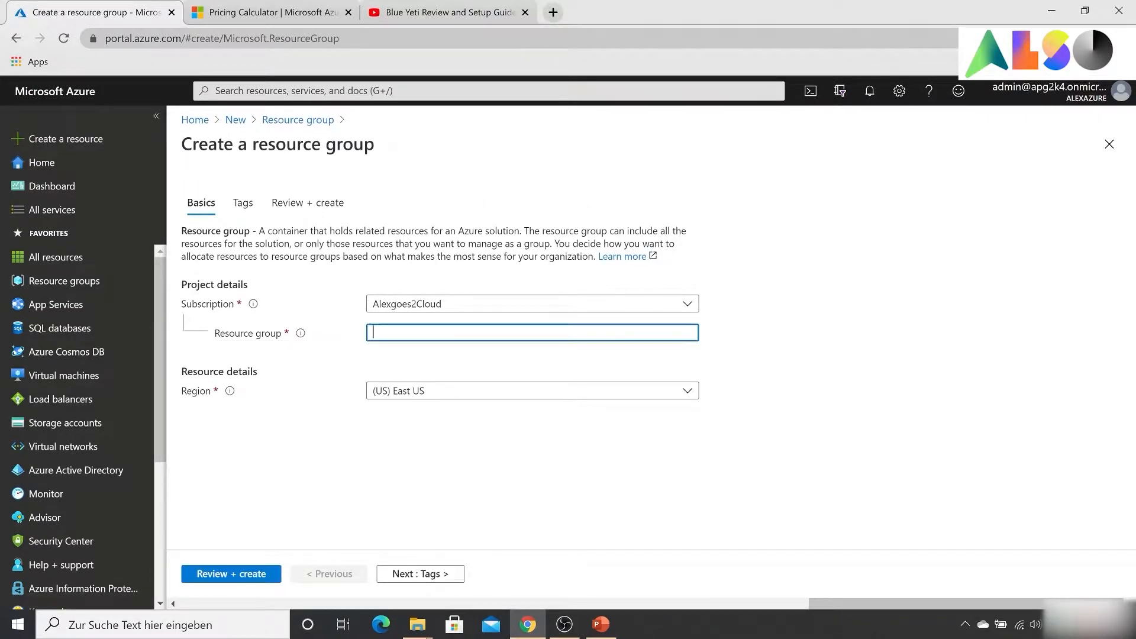
{"action": "type", "text": "WVDBasic"}
{"action": "left_click", "coordinate": [687, 396]}
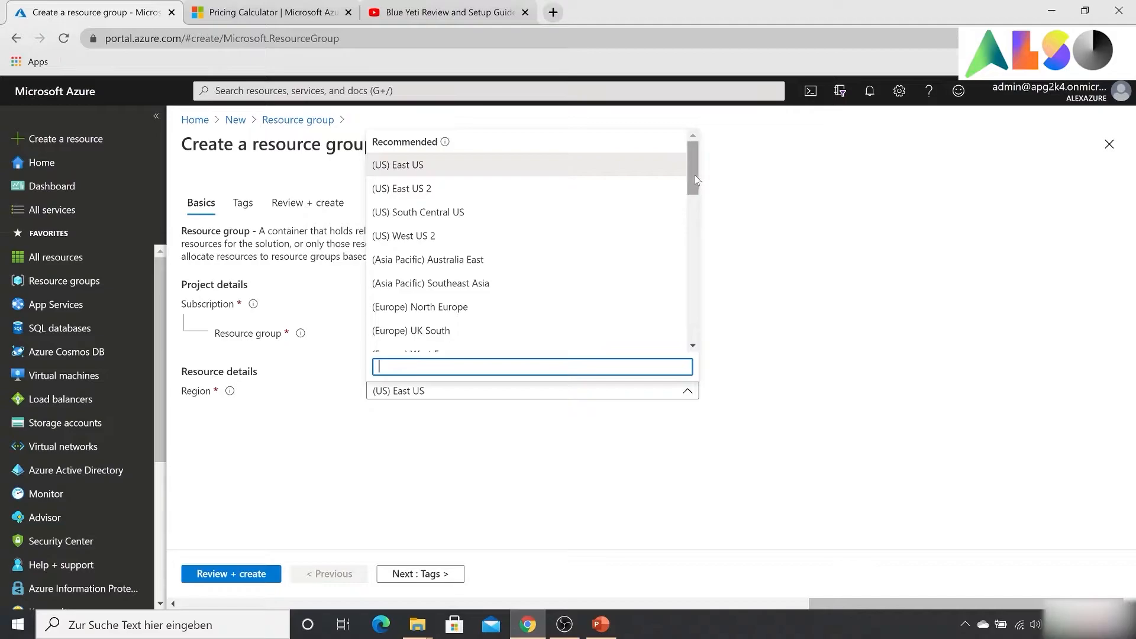
{"action": "scroll", "coordinate": [485, 284], "scroll_direction": "down", "scroll_amount": 3}
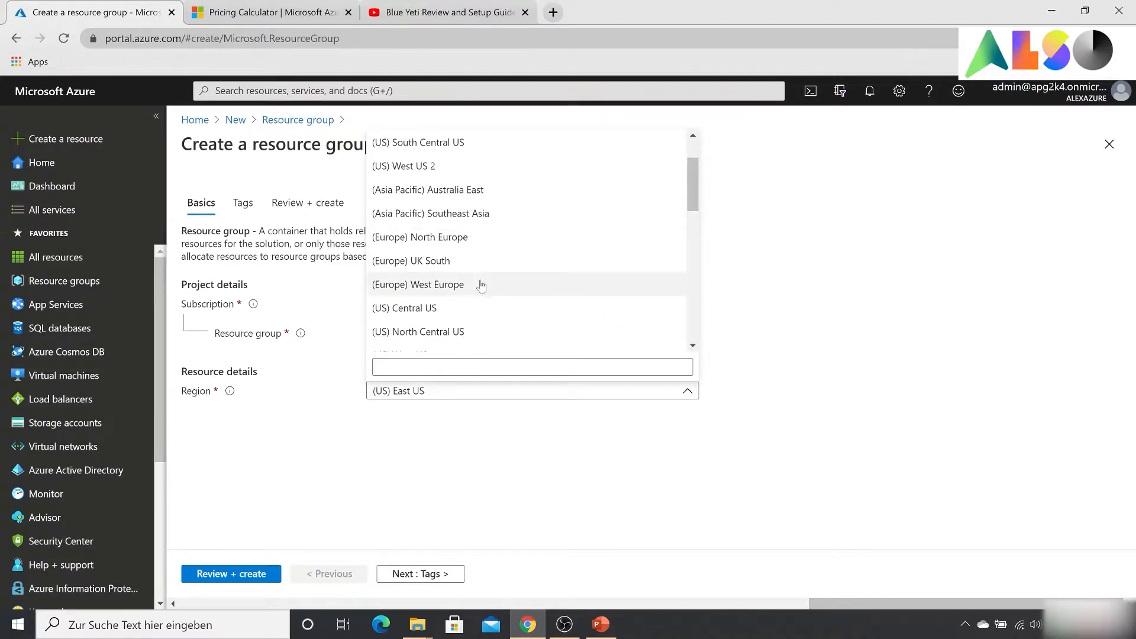
{"action": "left_click", "coordinate": [485, 284]}
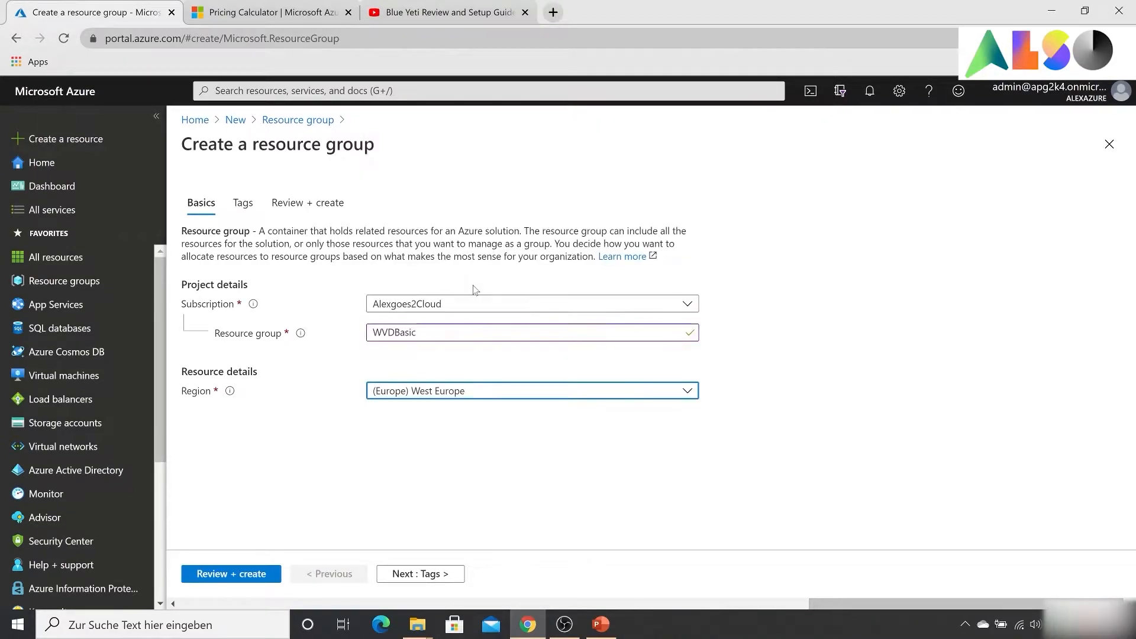
Step: Review and create the WVDBasic resource group, then begin another resource group
{"action": "left_click", "coordinate": [426, 574]}
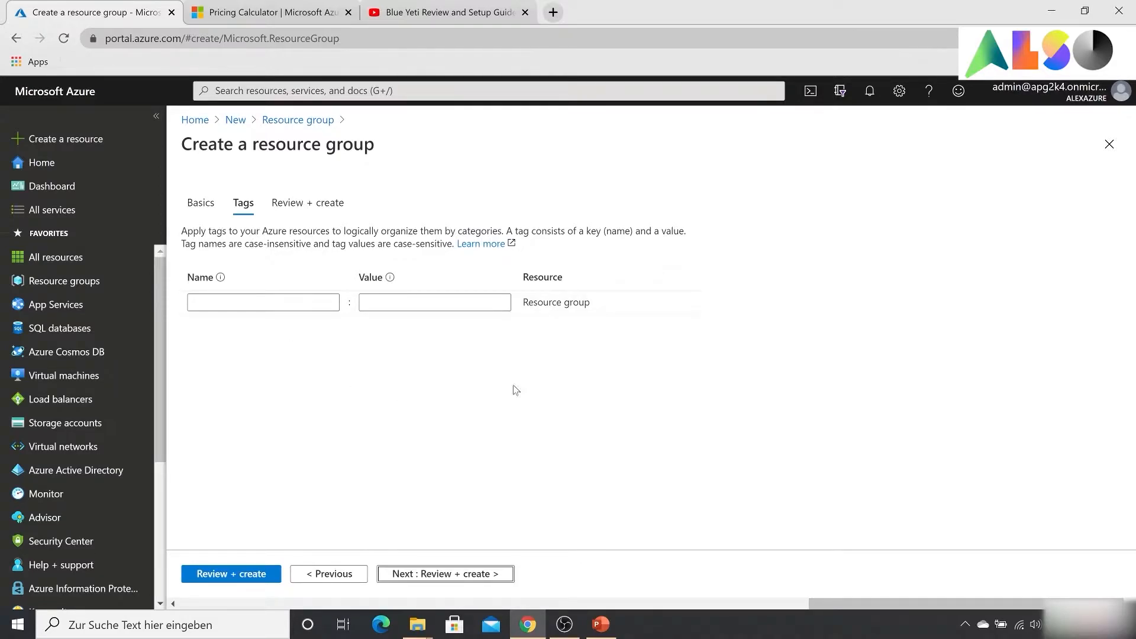
{"action": "left_click", "coordinate": [247, 575]}
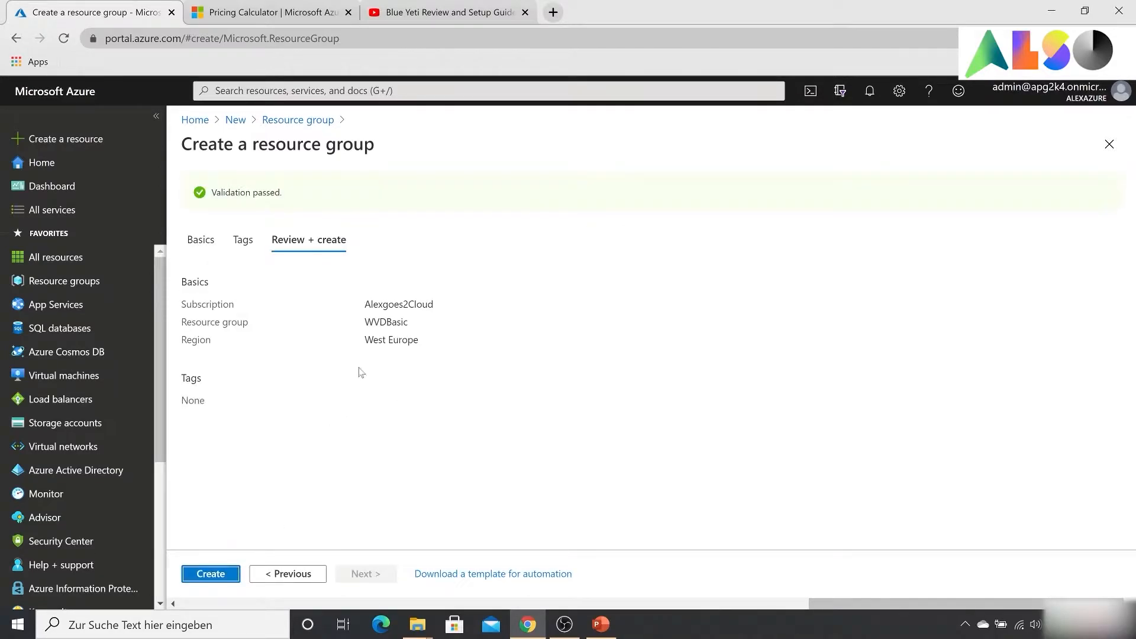
{"action": "left_click", "coordinate": [208, 577]}
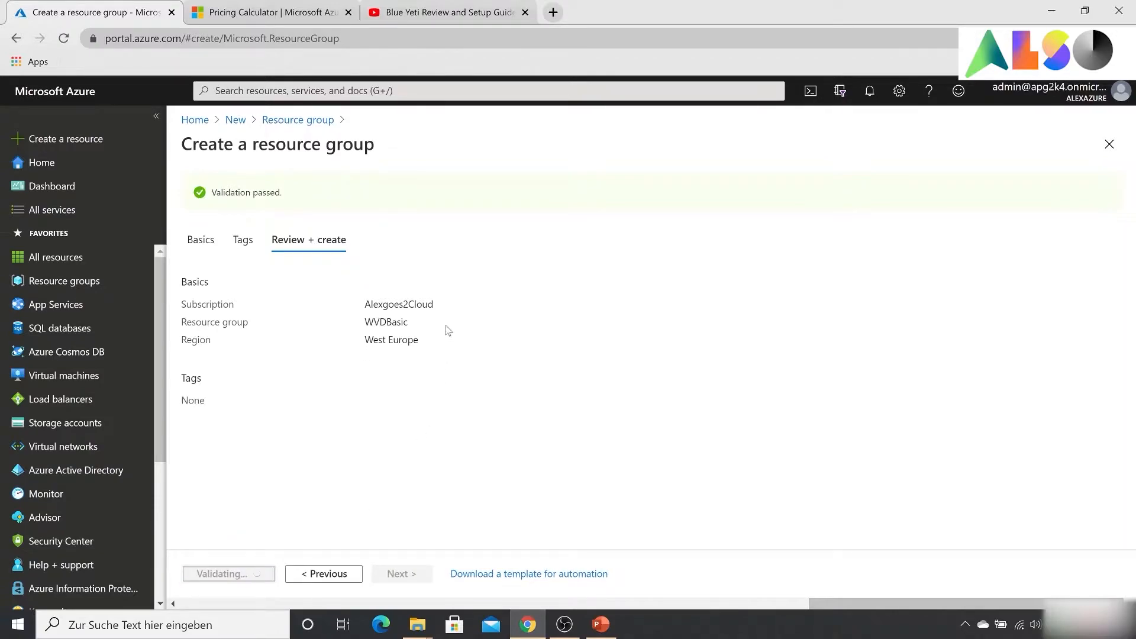
{"action": "left_click", "coordinate": [303, 246]}
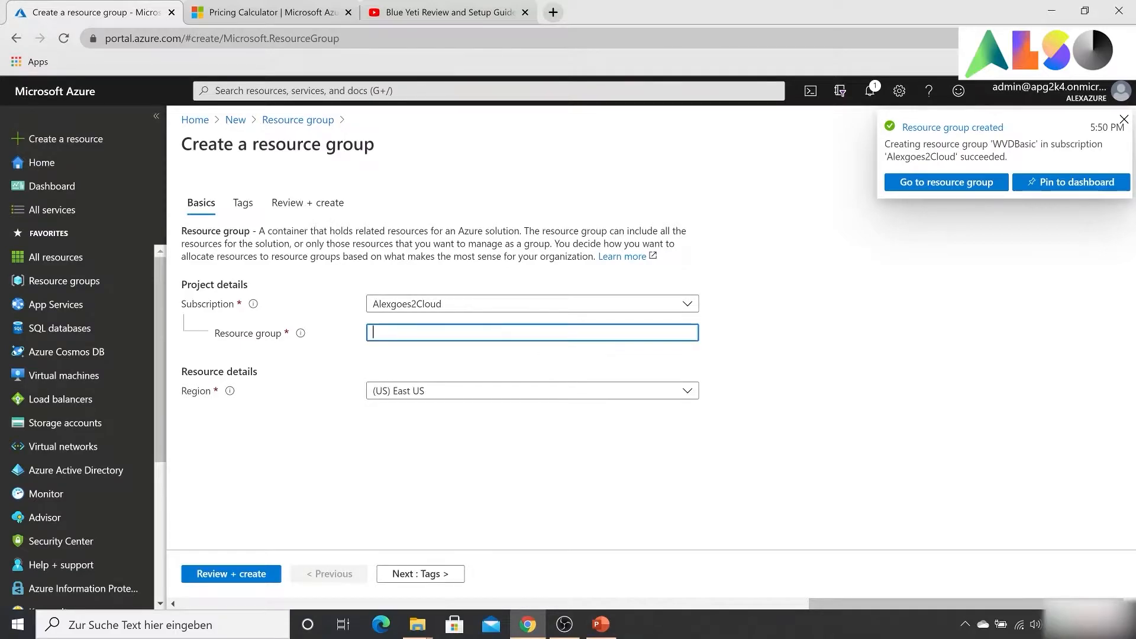
Step: Name the group WVDHostpool1, fixing the typo, set region West Europe, and create it
{"action": "type", "text": "WVD"}
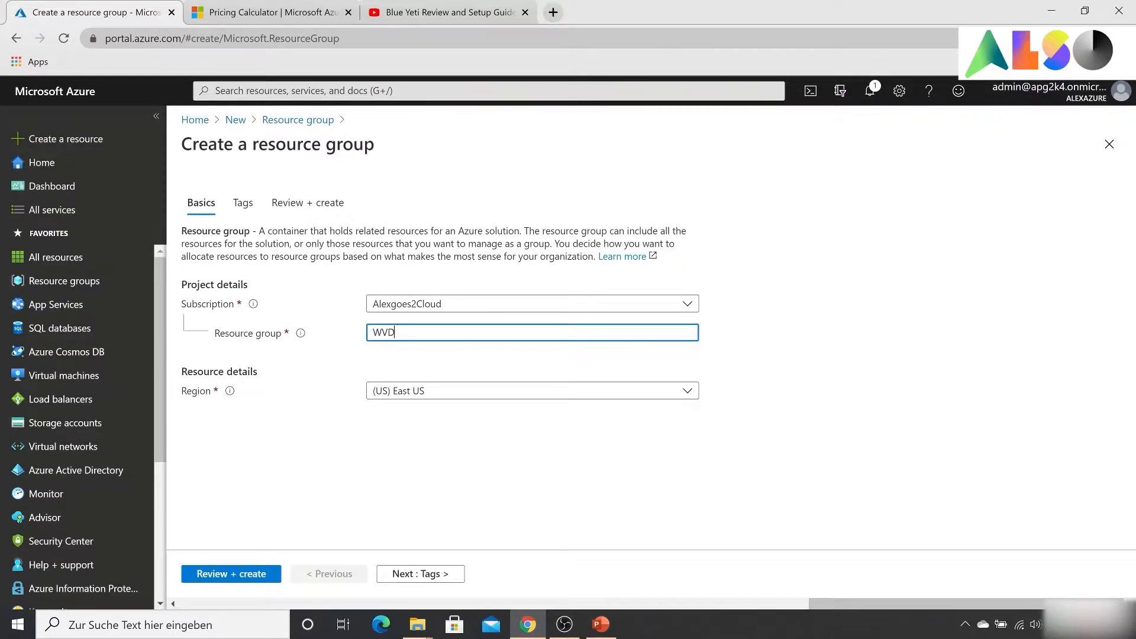
{"action": "type", "text": "HOstpool1"}
{"action": "left_click", "coordinate": [409, 332]}
{"action": "key", "text": "BackSpace"}
{"action": "type", "text": "o"}
{"action": "left_click", "coordinate": [687, 393]}
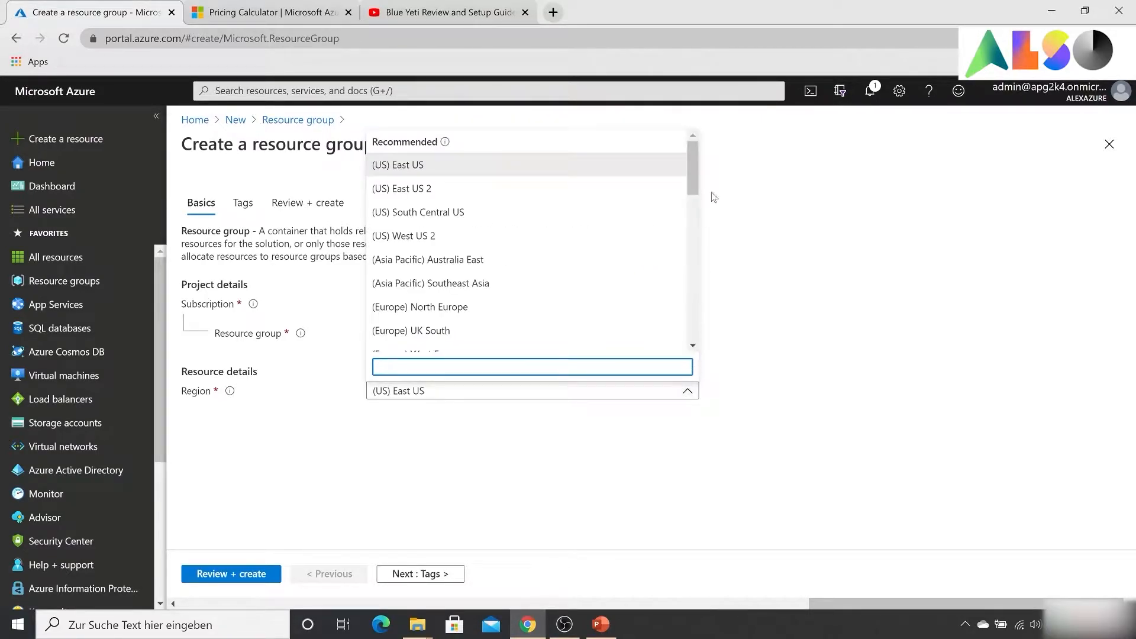
{"action": "left_click_drag", "start_coordinate": [693, 177], "coordinate": [692, 271]}
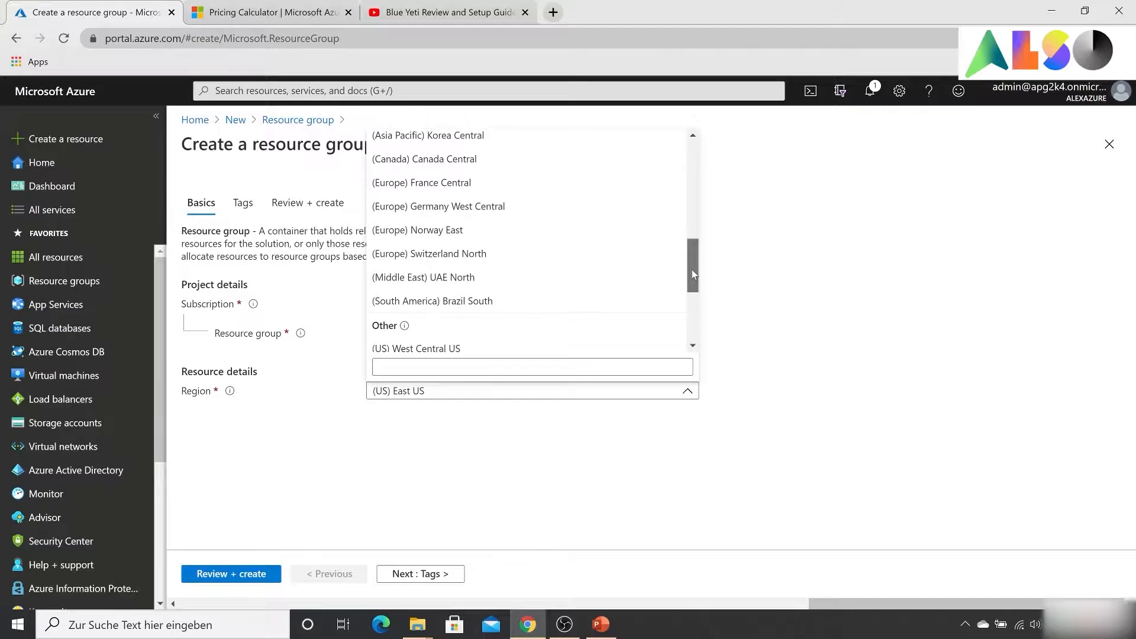
{"action": "left_click_drag", "start_coordinate": [693, 274], "coordinate": [690, 203]}
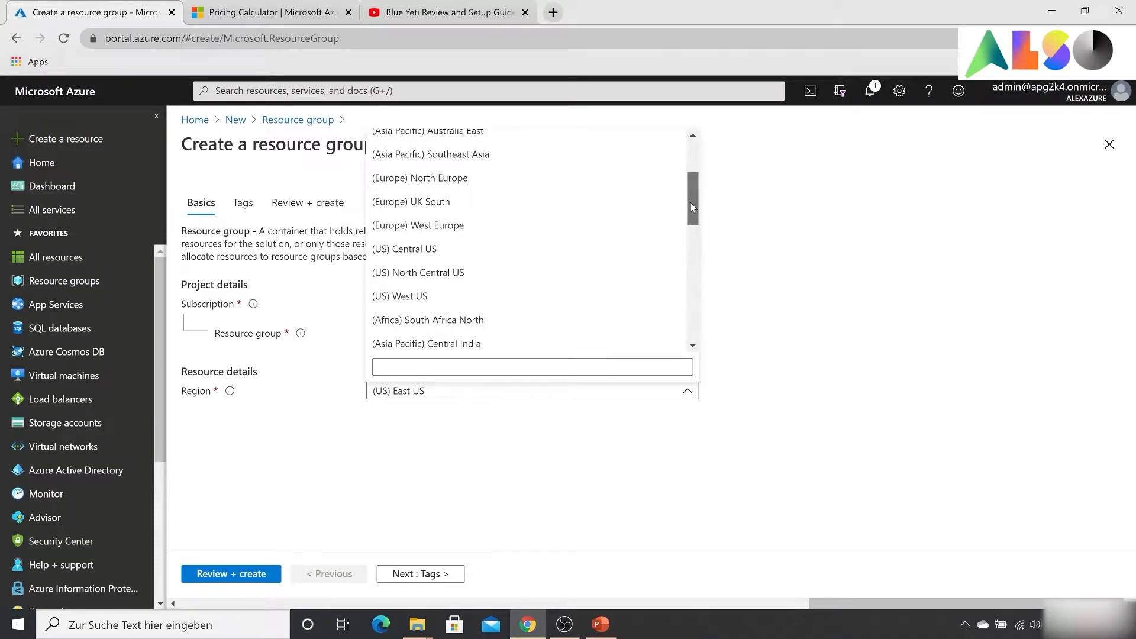
{"action": "left_click", "coordinate": [457, 229]}
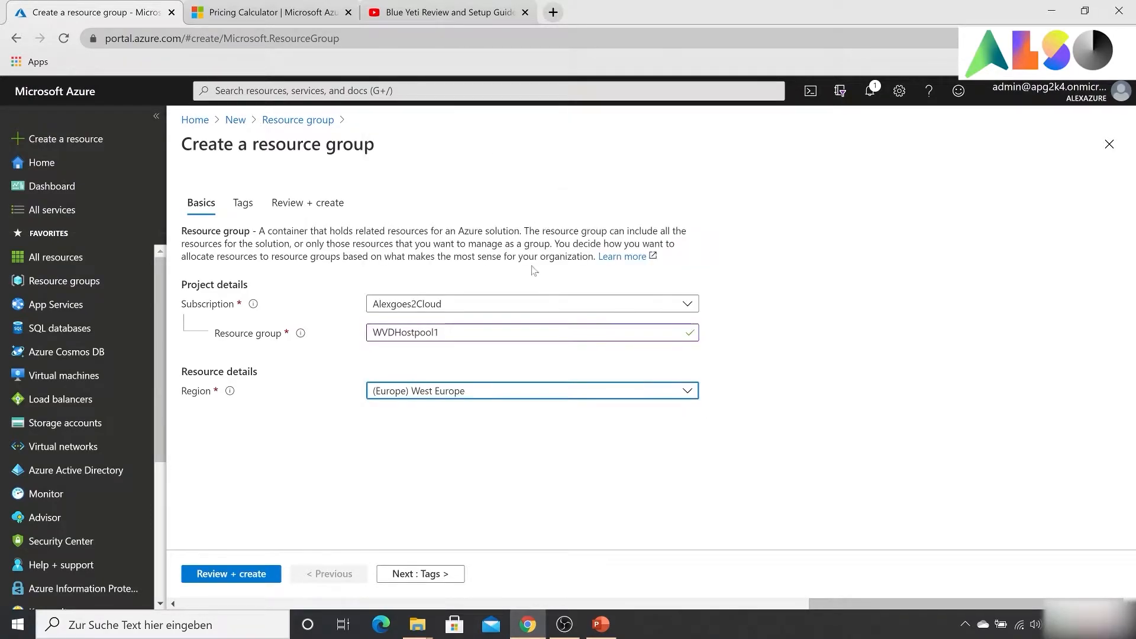
{"action": "left_click", "coordinate": [230, 574]}
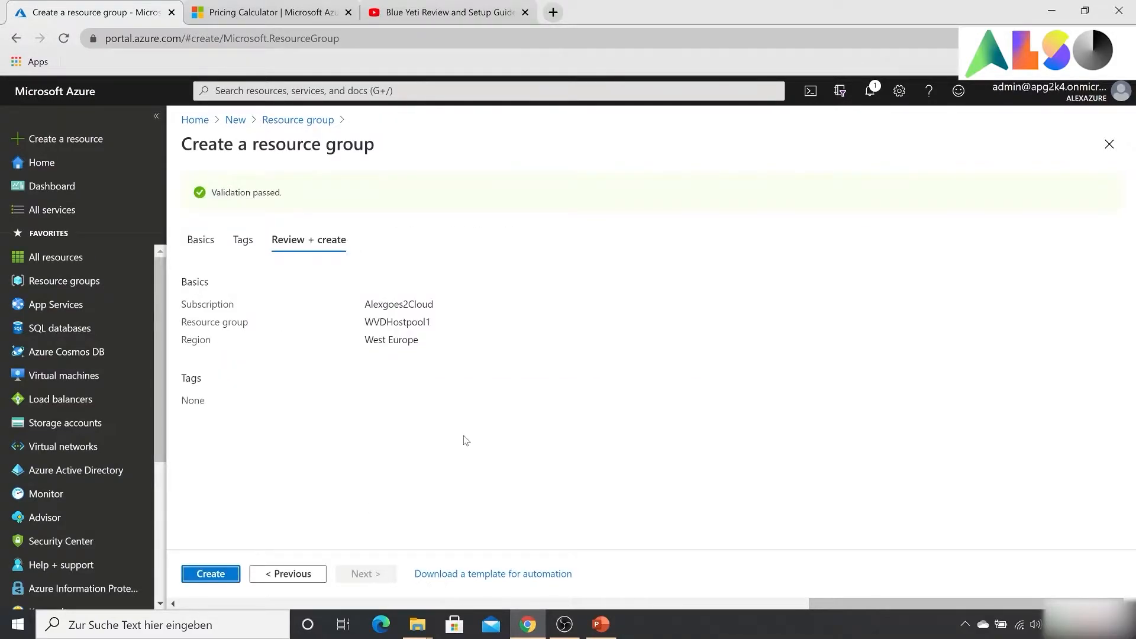
{"action": "left_click", "coordinate": [211, 573]}
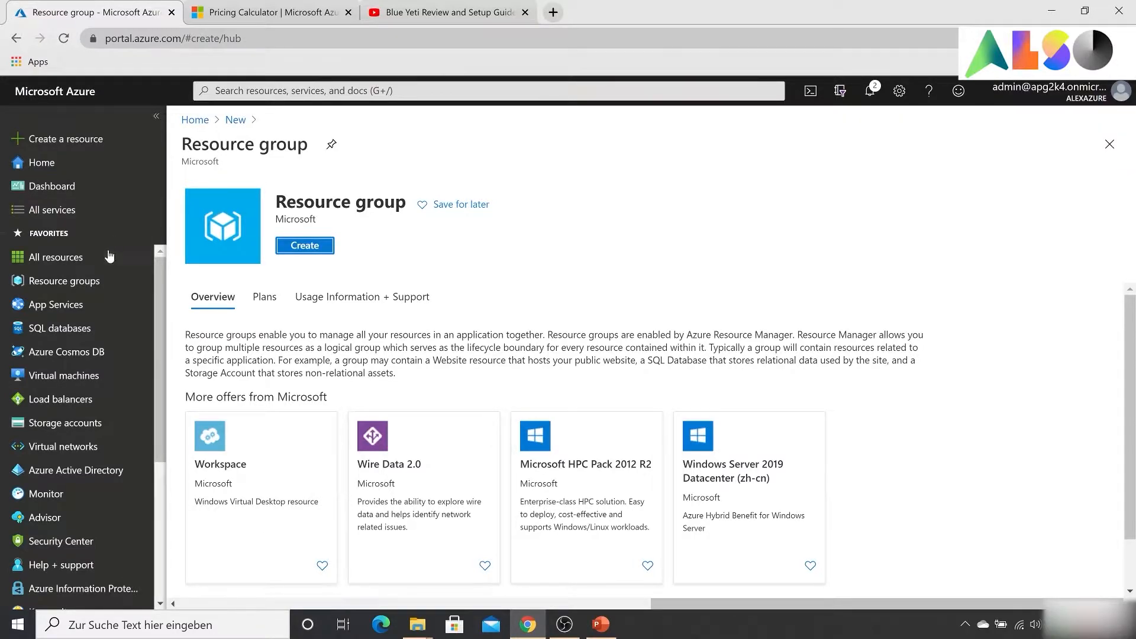
Step: Open the WVDBasic resource group and add a Windows Server 2016 Datacenter virtual machine
{"action": "left_click", "coordinate": [77, 283]}
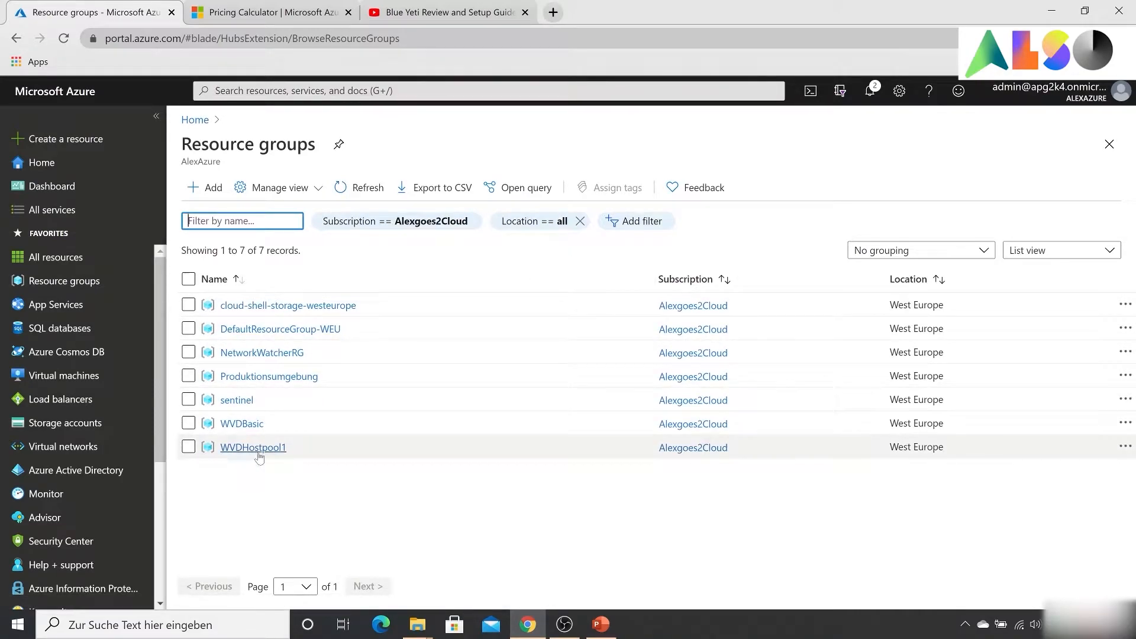
{"action": "left_click", "coordinate": [243, 425]}
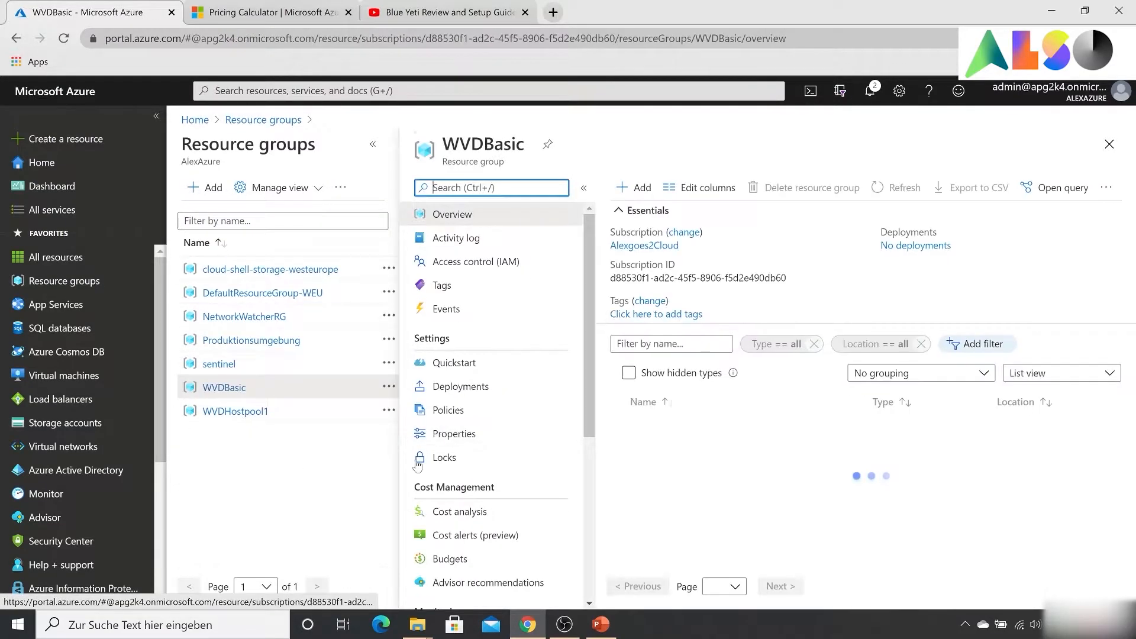
{"action": "left_click", "coordinate": [632, 188]}
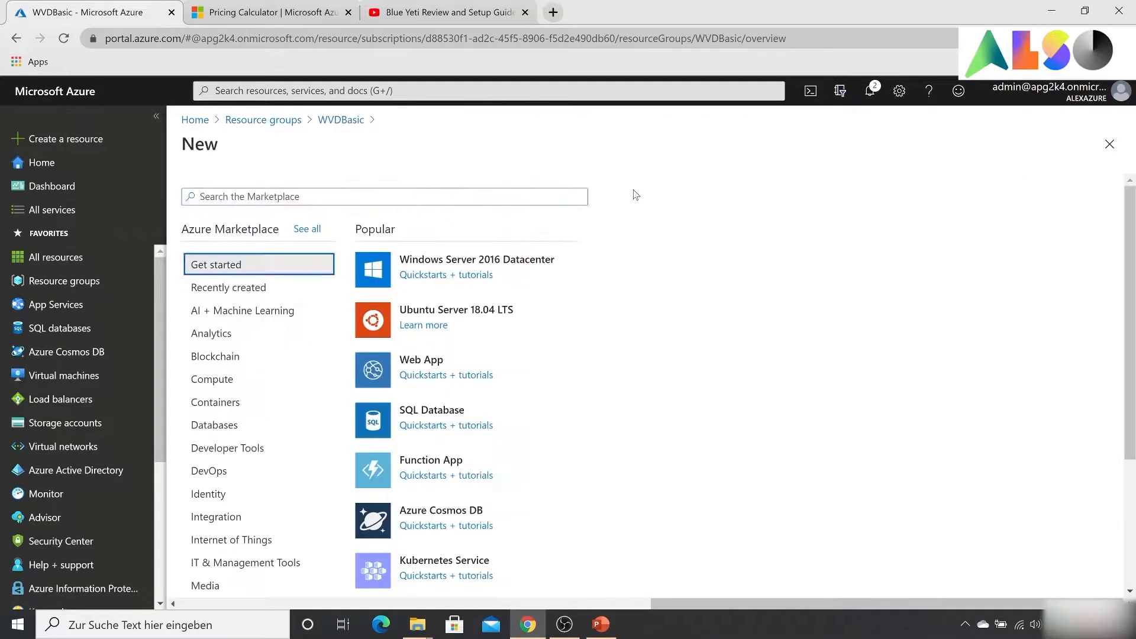
{"action": "left_click", "coordinate": [448, 265]}
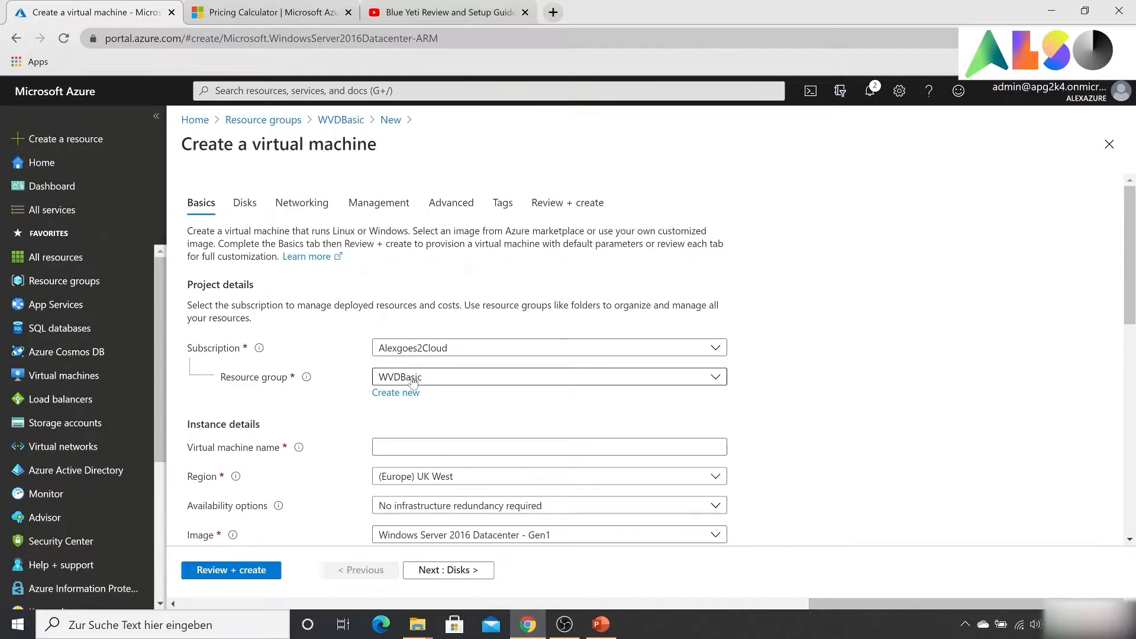
Step: Name the virtual machine wvddc and place it in the West Europe region
{"action": "left_click", "coordinate": [494, 446]}
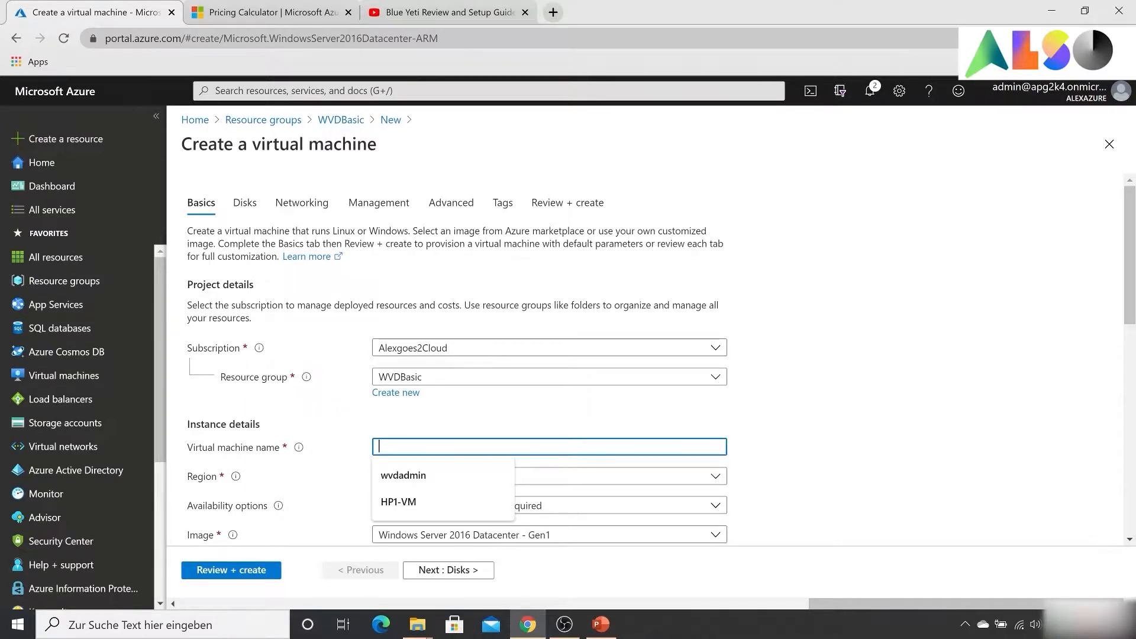
{"action": "type", "text": "wv"}
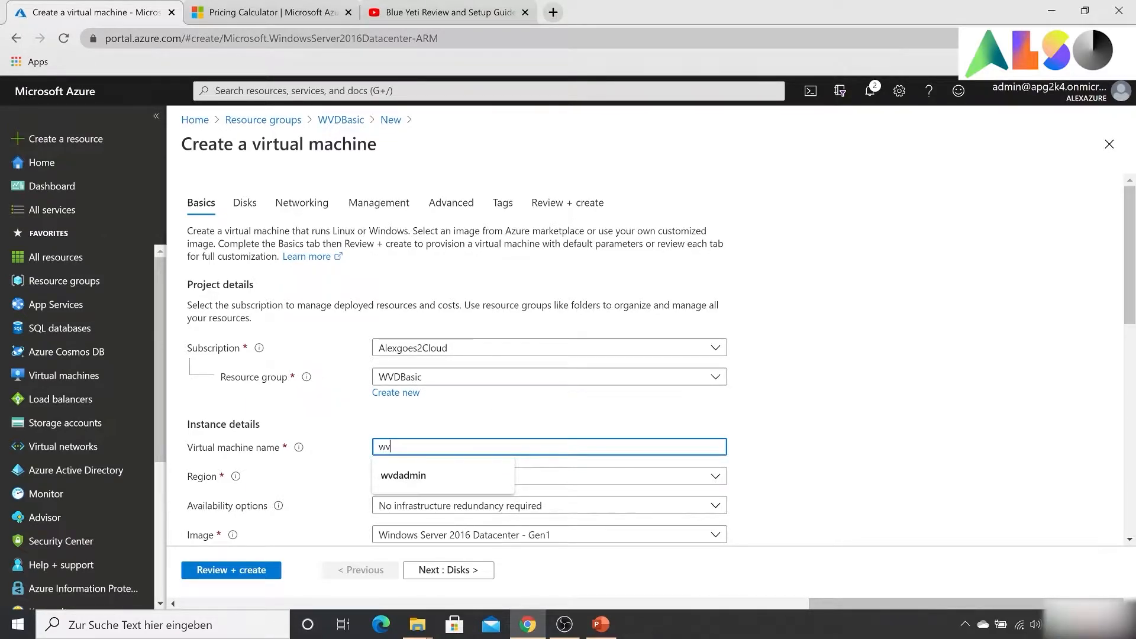
{"action": "type", "text": "ddc"}
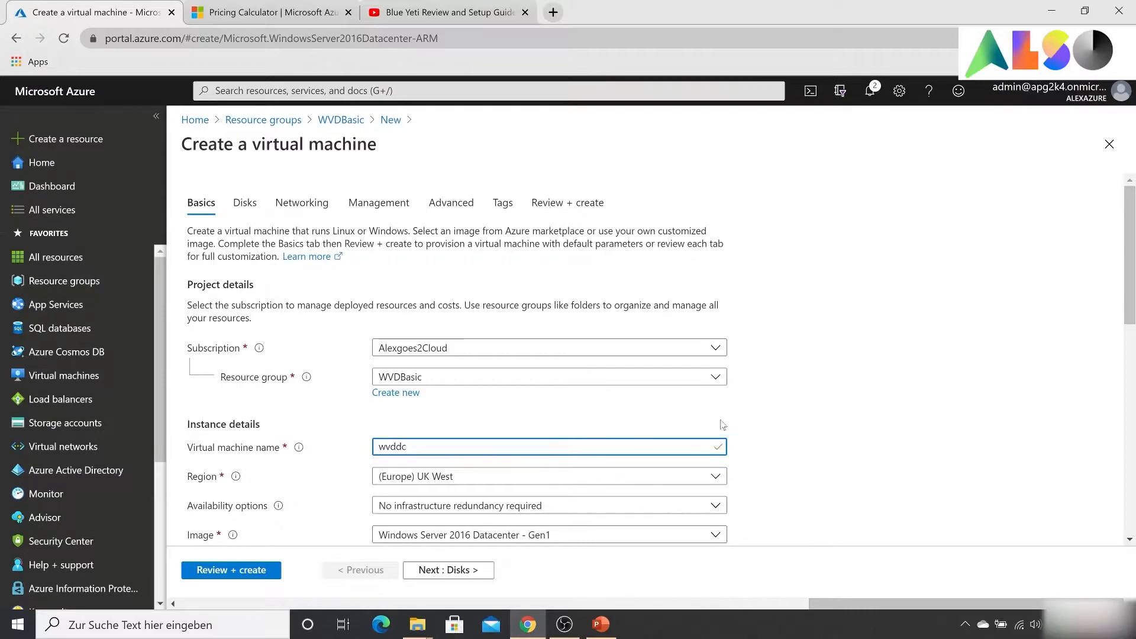
{"action": "left_click", "coordinate": [770, 414]}
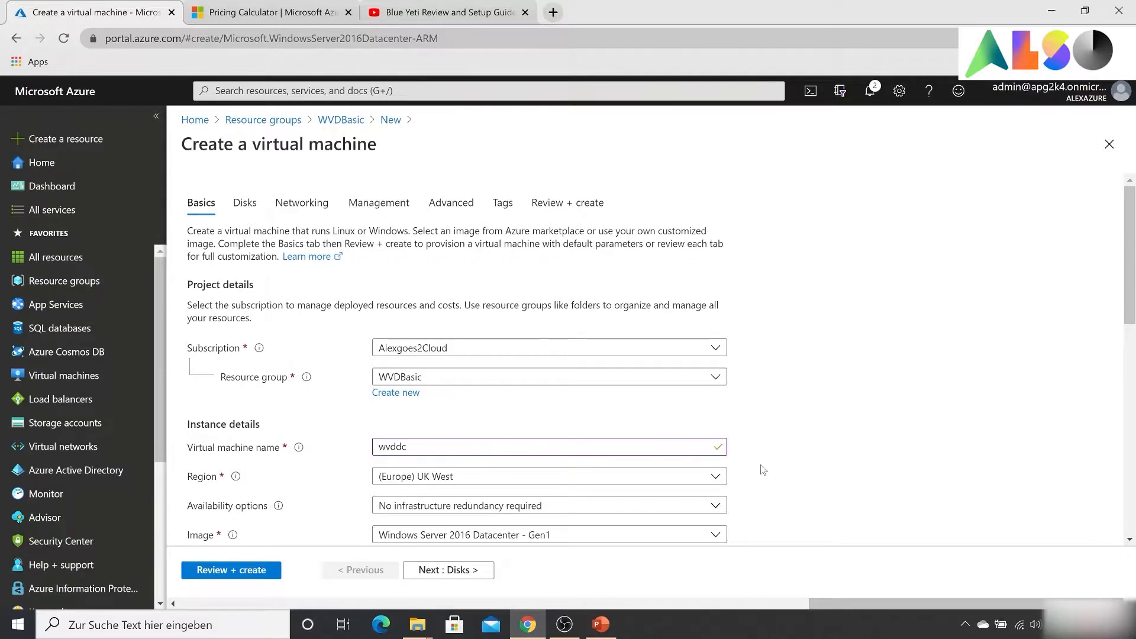
{"action": "left_click", "coordinate": [715, 477]}
{"action": "left_click_drag", "start_coordinate": [723, 371], "coordinate": [687, 200]}
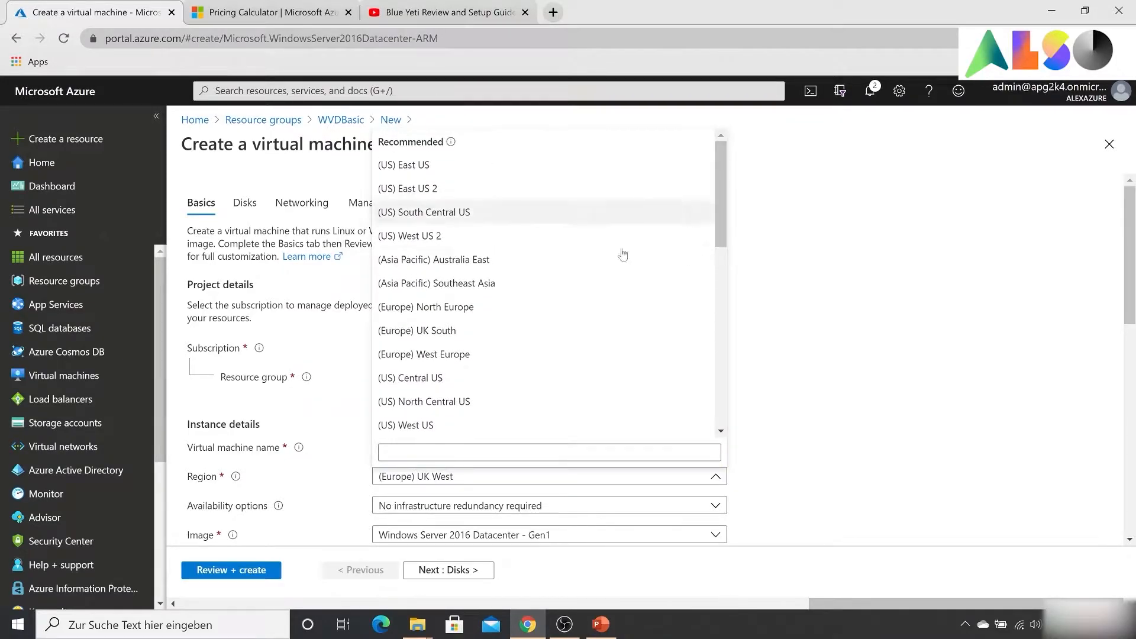
{"action": "left_click", "coordinate": [544, 346]}
{"action": "scroll", "coordinate": [612, 525], "scroll_direction": "down", "scroll_amount": 3}
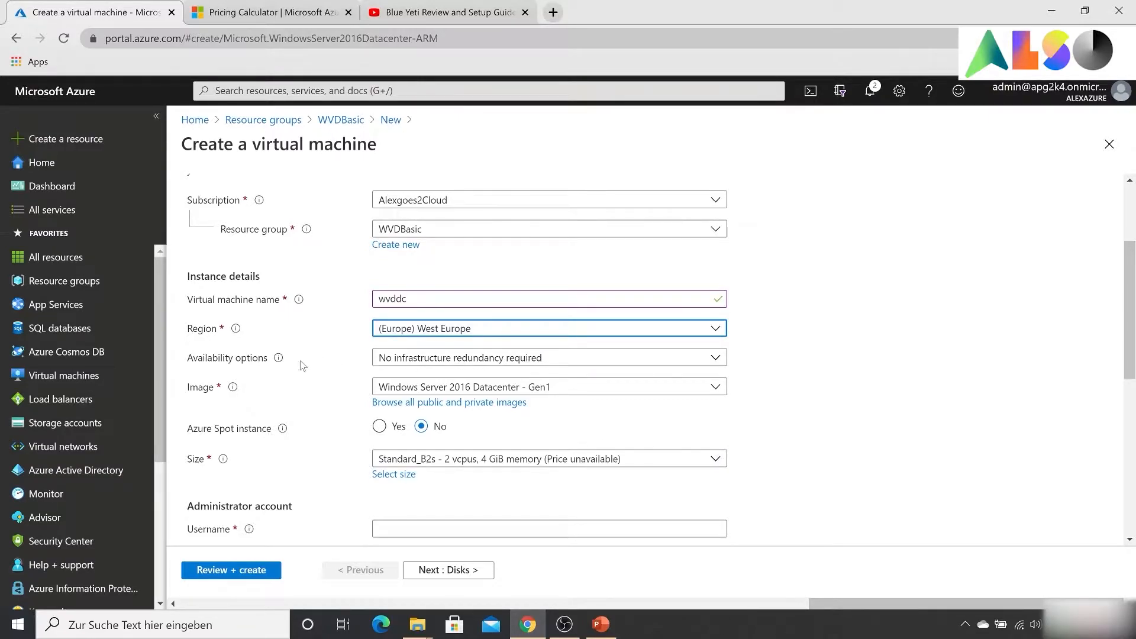
Step: Review the availability options without changing them, then check the saved cost estimate
{"action": "left_click", "coordinate": [583, 359]}
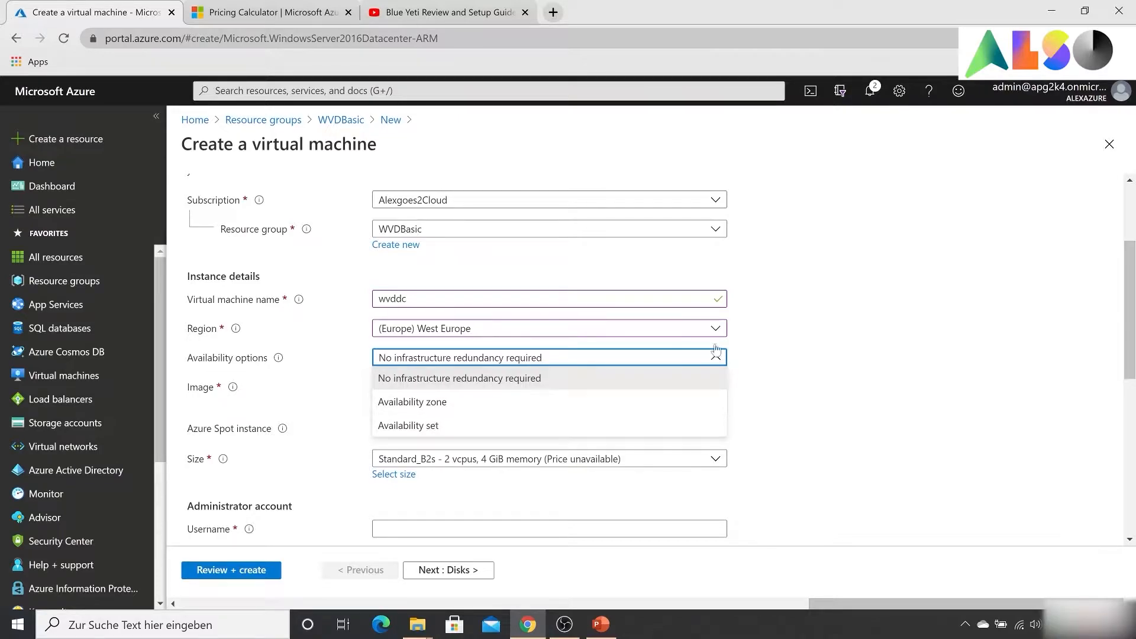
{"action": "left_click", "coordinate": [789, 337]}
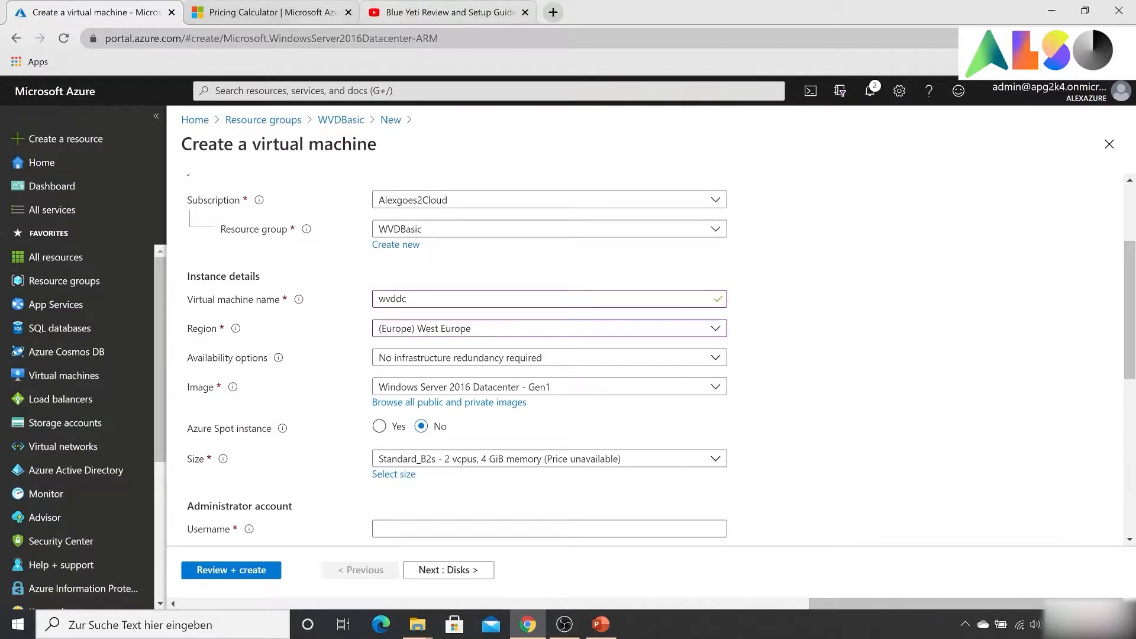
{"action": "left_click", "coordinate": [267, 10]}
Step: Look through the €40.49 monthly WVD Domain Controller estimate, then return to the VM form
{"action": "scroll", "coordinate": [769, 366], "scroll_direction": "up", "scroll_amount": 10}
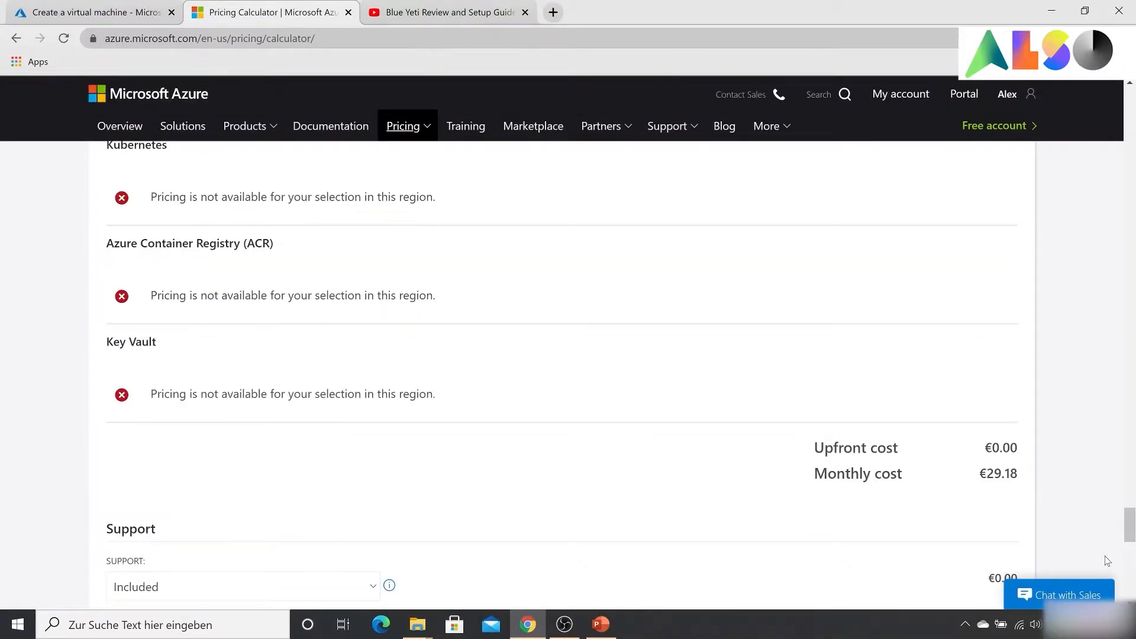
{"action": "left_click_drag", "start_coordinate": [1132, 536], "coordinate": [1135, 192]}
{"action": "scroll", "coordinate": [943, 427], "scroll_direction": "down", "scroll_amount": 3}
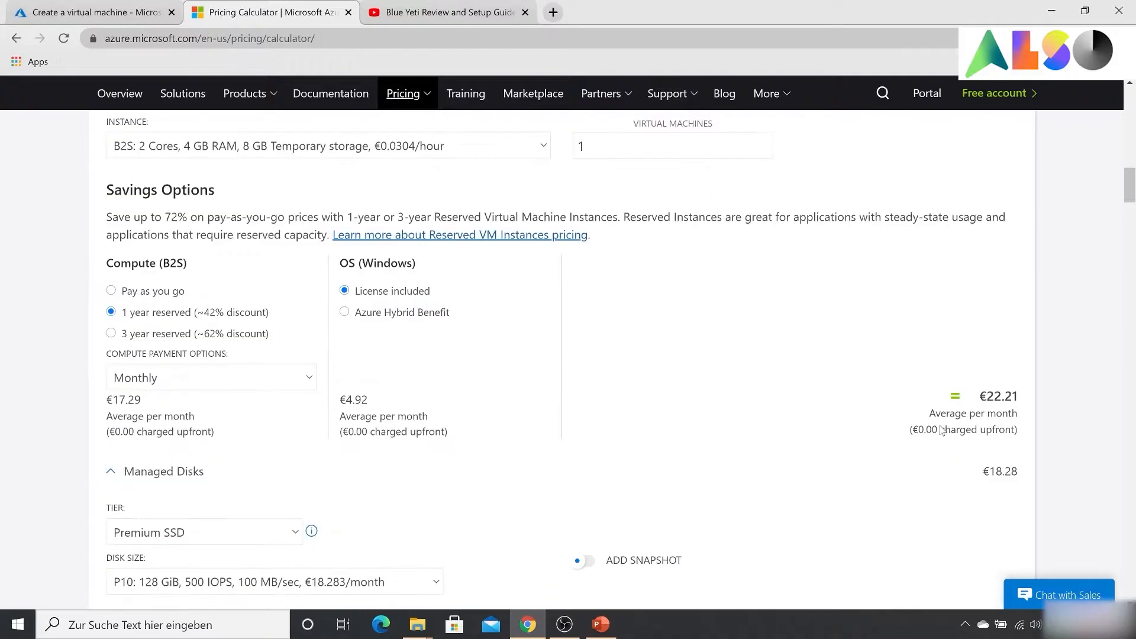
{"action": "scroll", "coordinate": [970, 464], "scroll_direction": "down", "scroll_amount": 3}
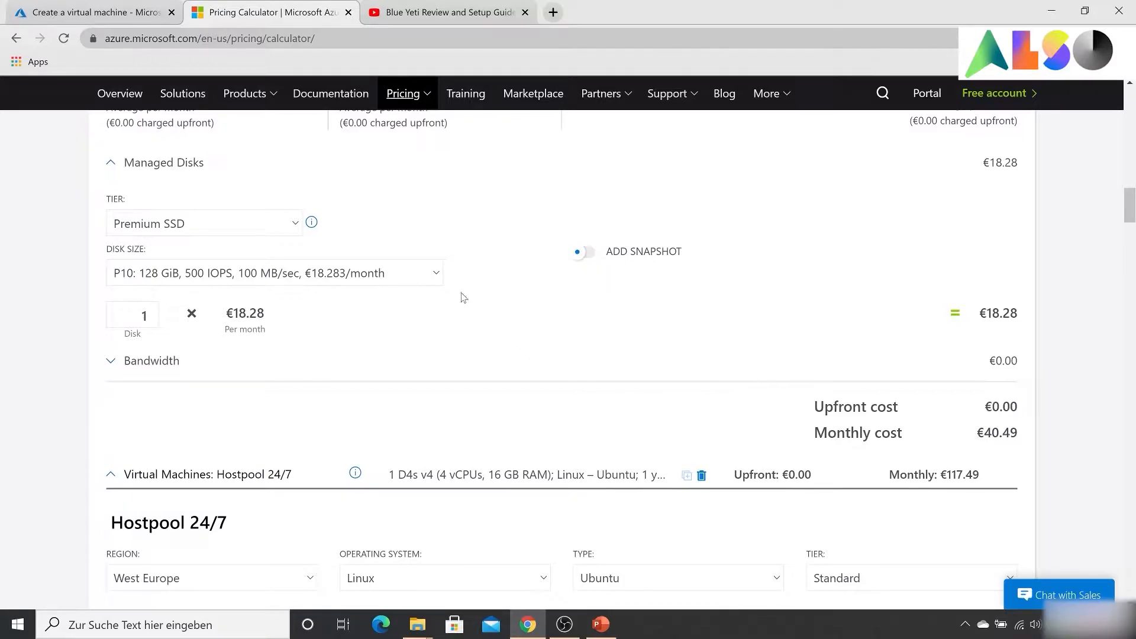
{"action": "left_click", "coordinate": [132, 11]}
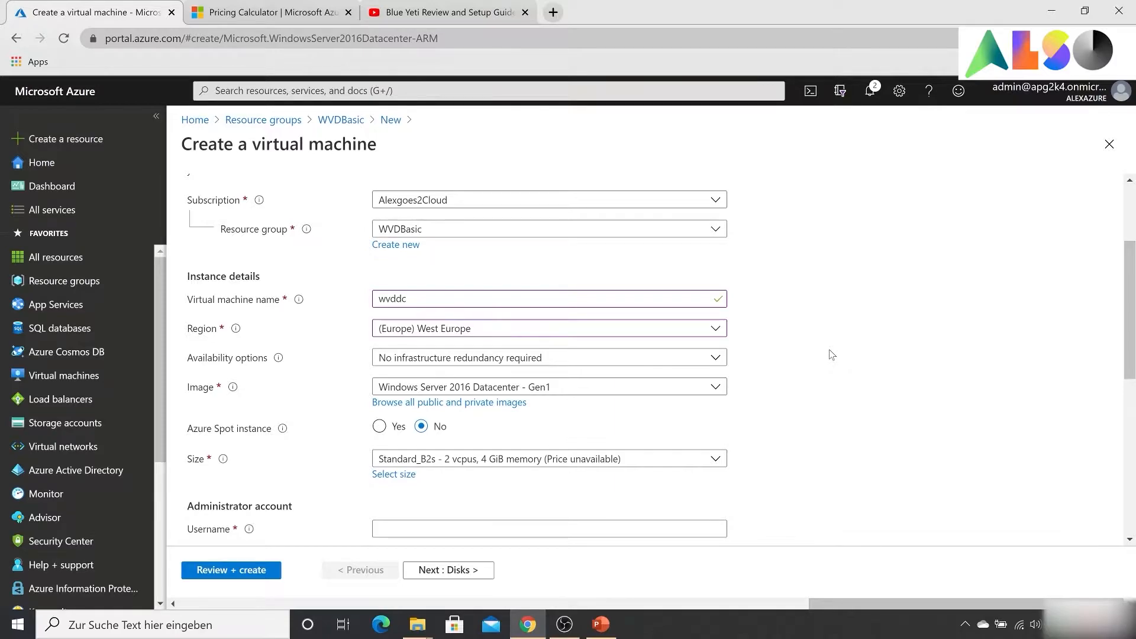
Step: Switch the VM image to Windows Server 2019 Datacenter - Gen1 and close the Blue Yeti tab
{"action": "left_click", "coordinate": [719, 392]}
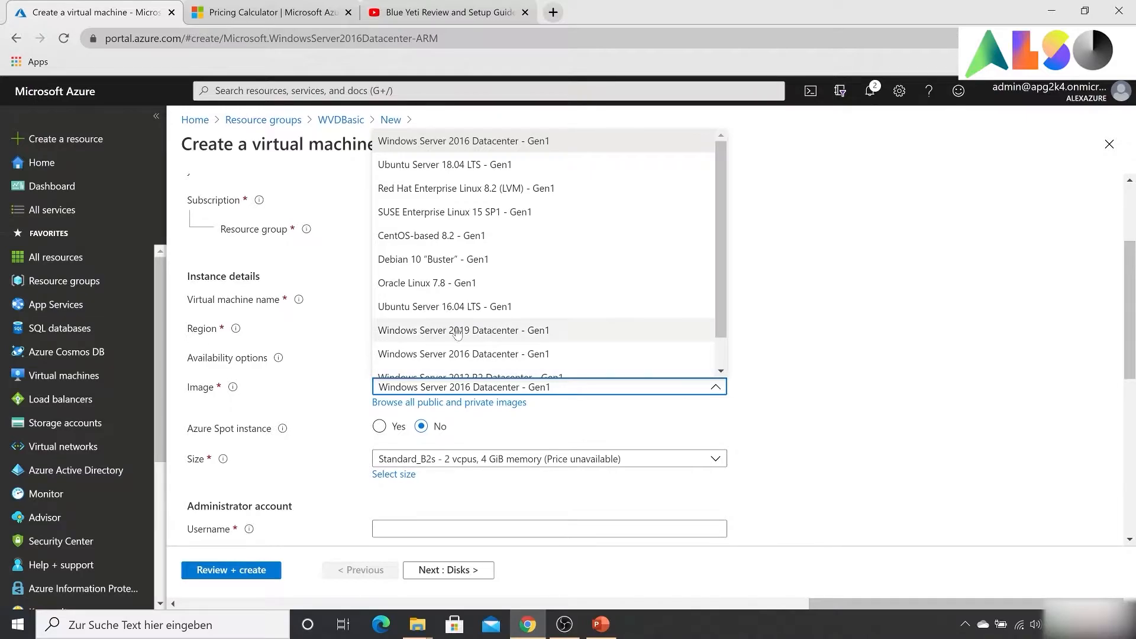
{"action": "left_click", "coordinate": [510, 331]}
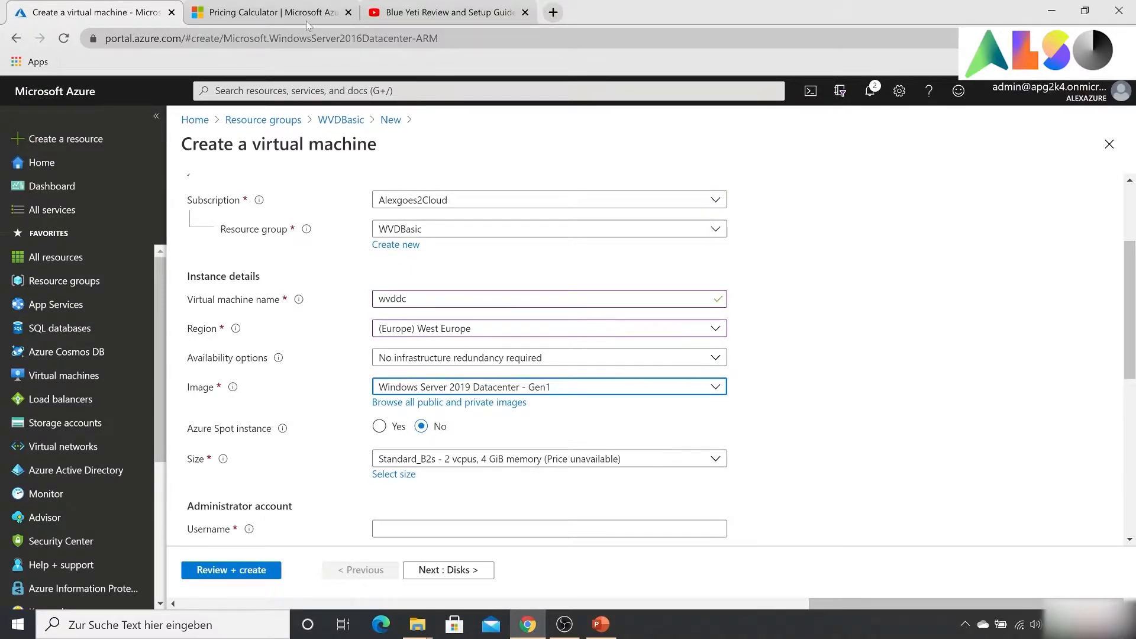
{"action": "left_click", "coordinate": [276, 13]}
{"action": "scroll", "coordinate": [237, 291], "scroll_direction": "up", "scroll_amount": 10}
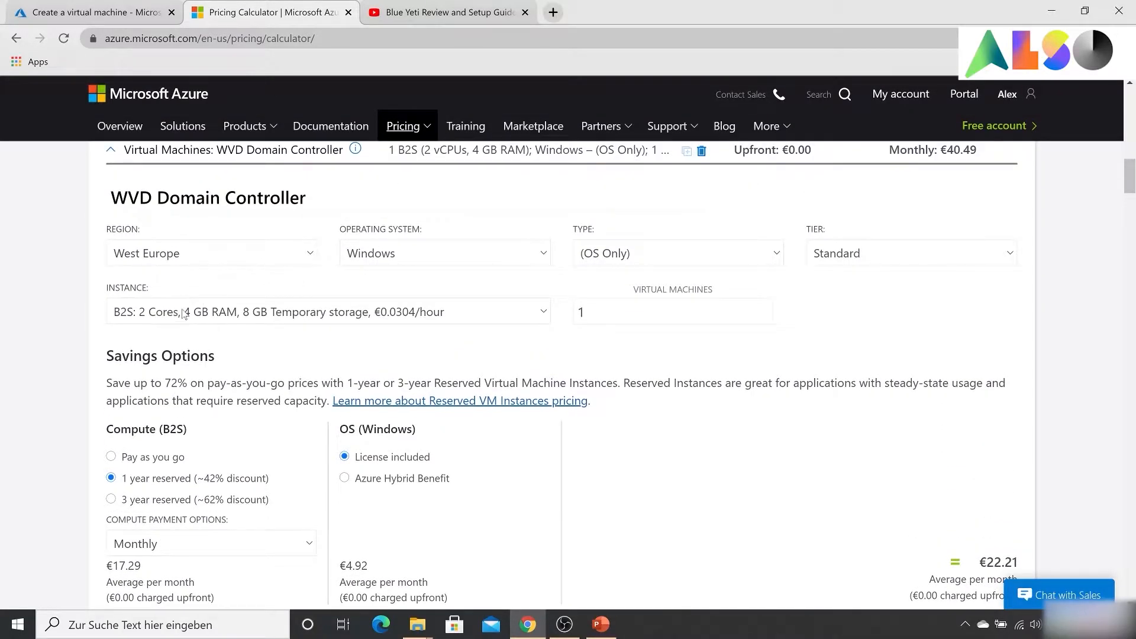
{"action": "left_click", "coordinate": [525, 13]}
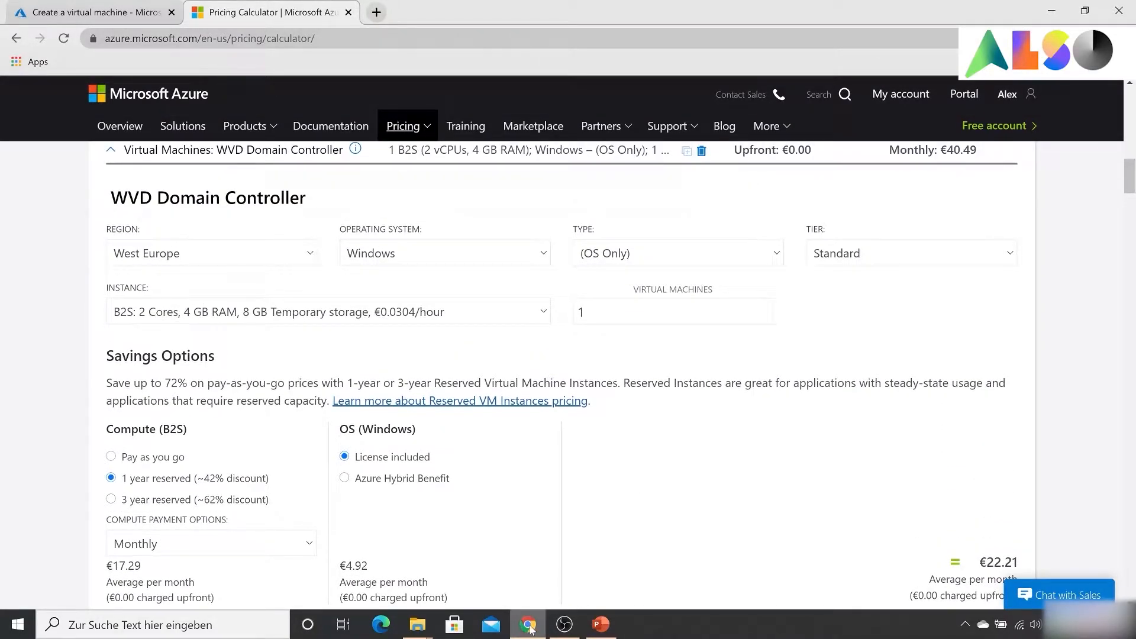
{"action": "left_click", "coordinate": [95, 12]}
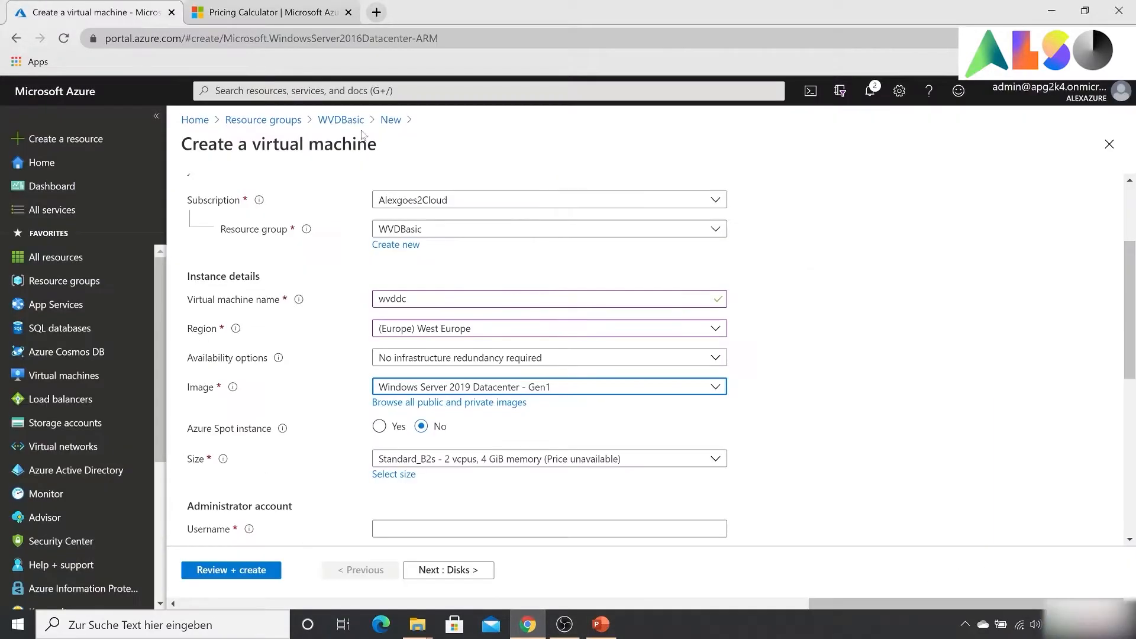
{"action": "scroll", "coordinate": [798, 414], "scroll_direction": "down", "scroll_amount": 6}
Step: Enter the administrator username, then type and confirm the account password
{"action": "left_click", "coordinate": [488, 233]}
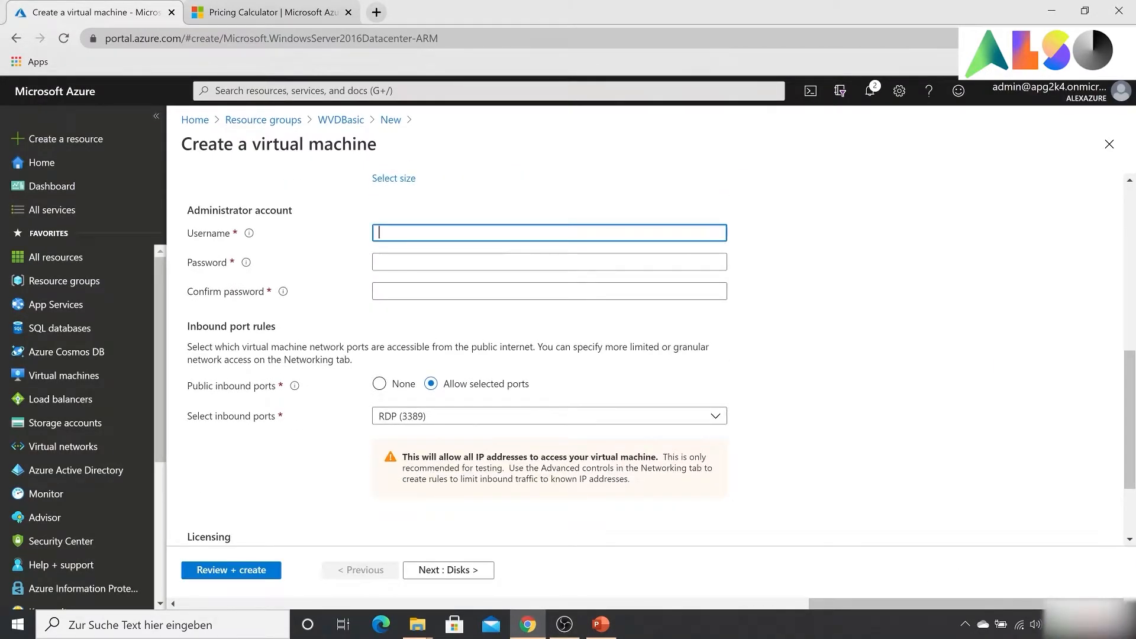
{"action": "type", "text": "wvdadmin"}
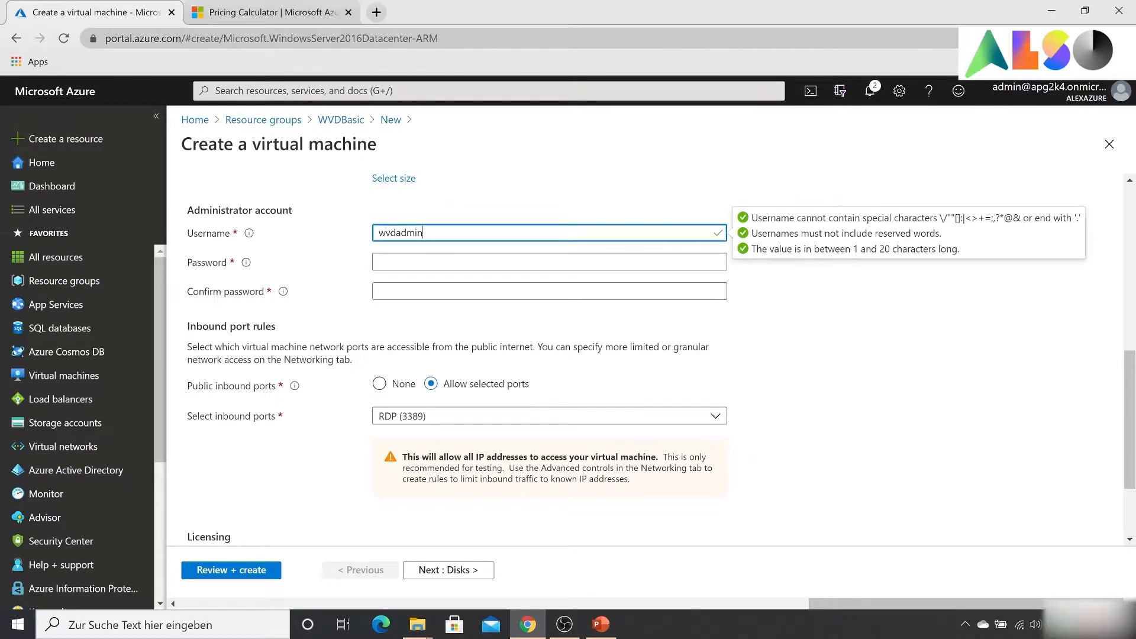
{"action": "key", "text": "Tab"}
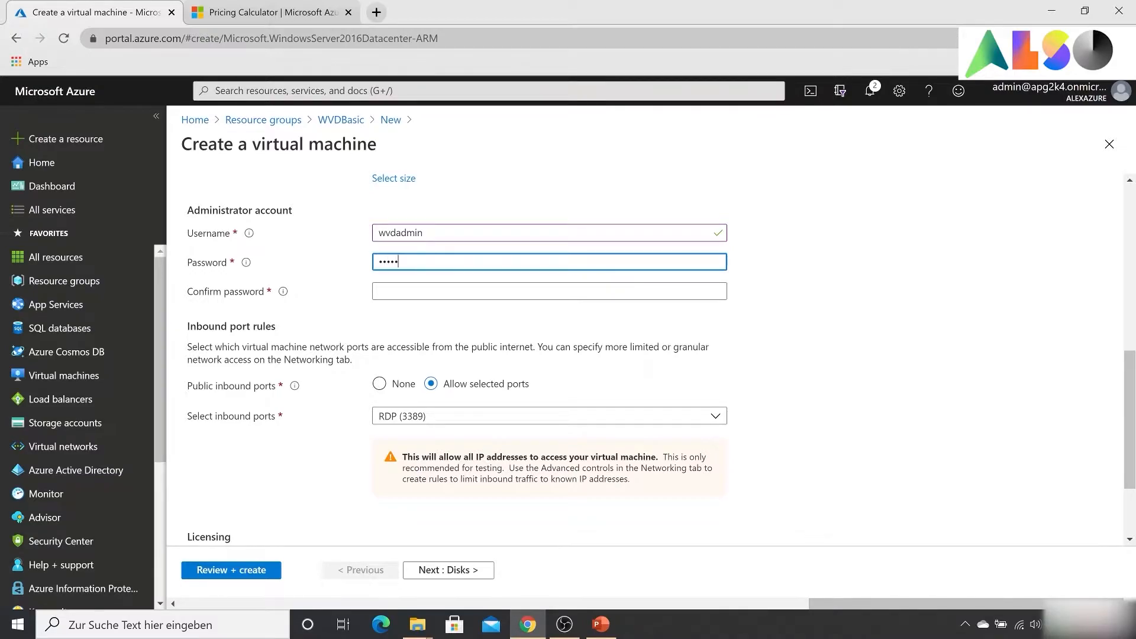
{"action": "key", "text": "Tab"}
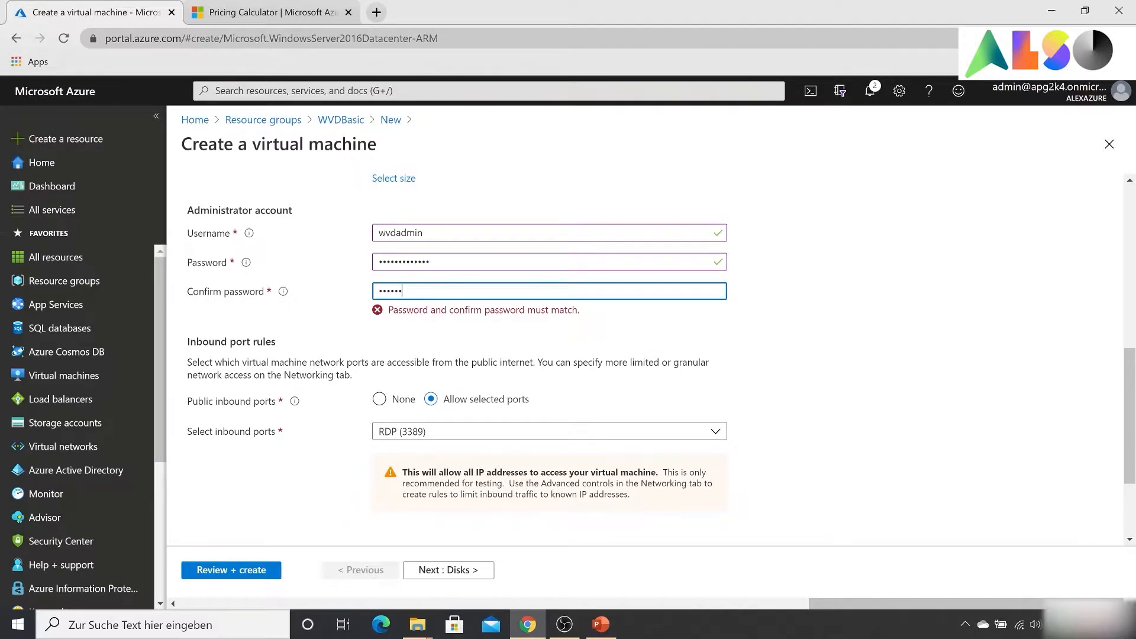
{"action": "type", "text": "!"}
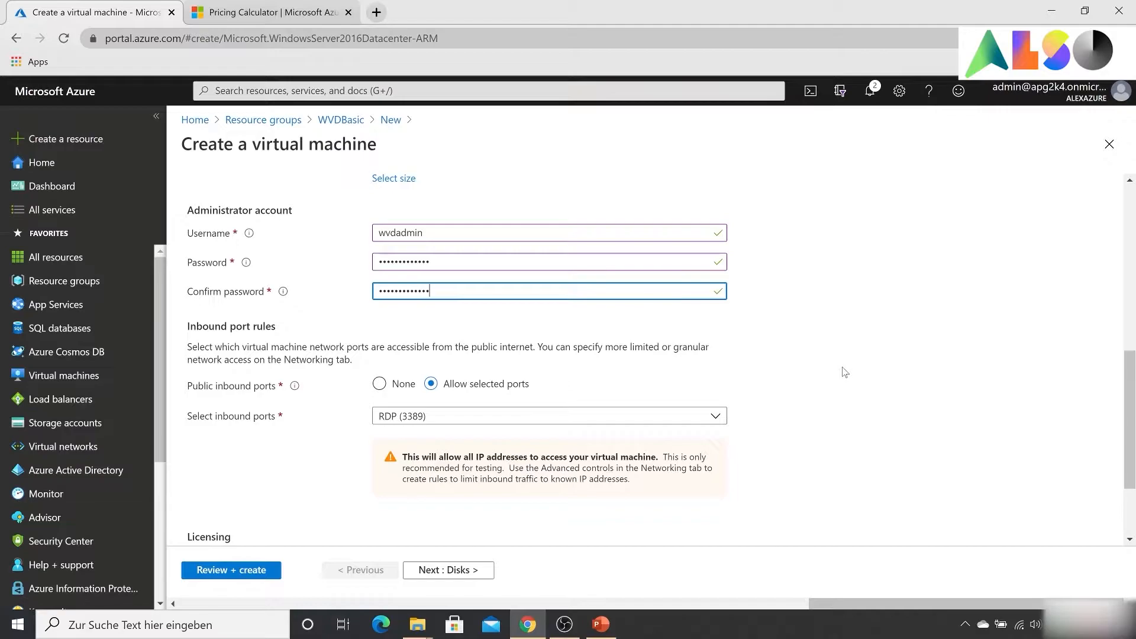
{"action": "scroll", "coordinate": [845, 373], "scroll_direction": "down", "scroll_amount": 1}
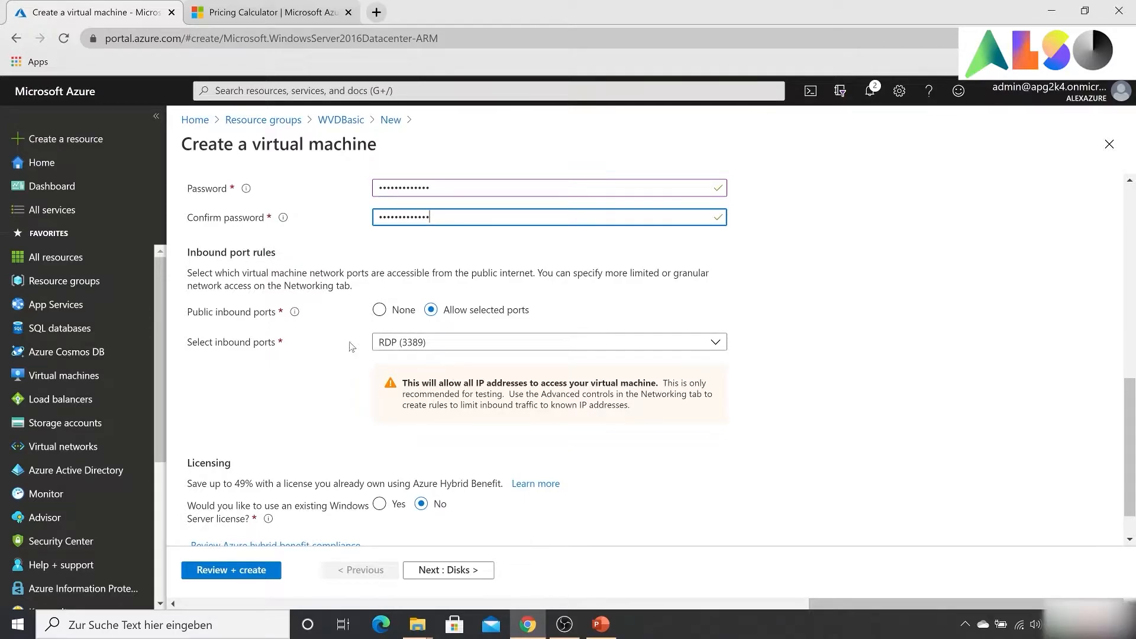
{"action": "scroll", "coordinate": [790, 470], "scroll_direction": "down", "scroll_amount": 1}
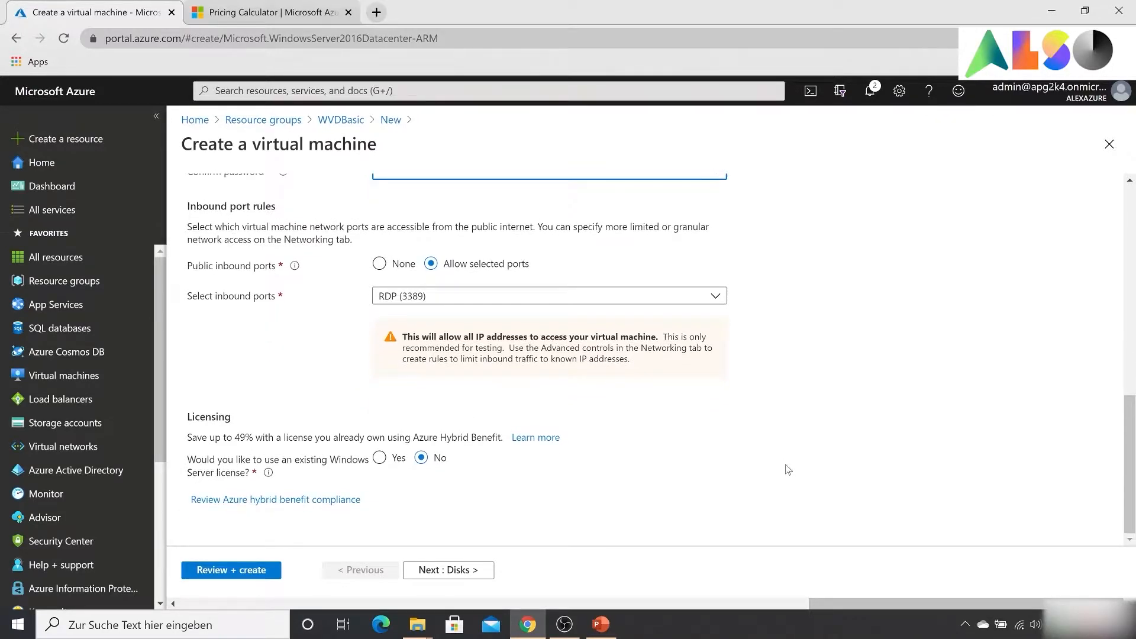
Step: Keep Premium SSD as the OS disk type after briefly trying Standard HDD, then proceed to Networking
{"action": "left_click", "coordinate": [449, 570]}
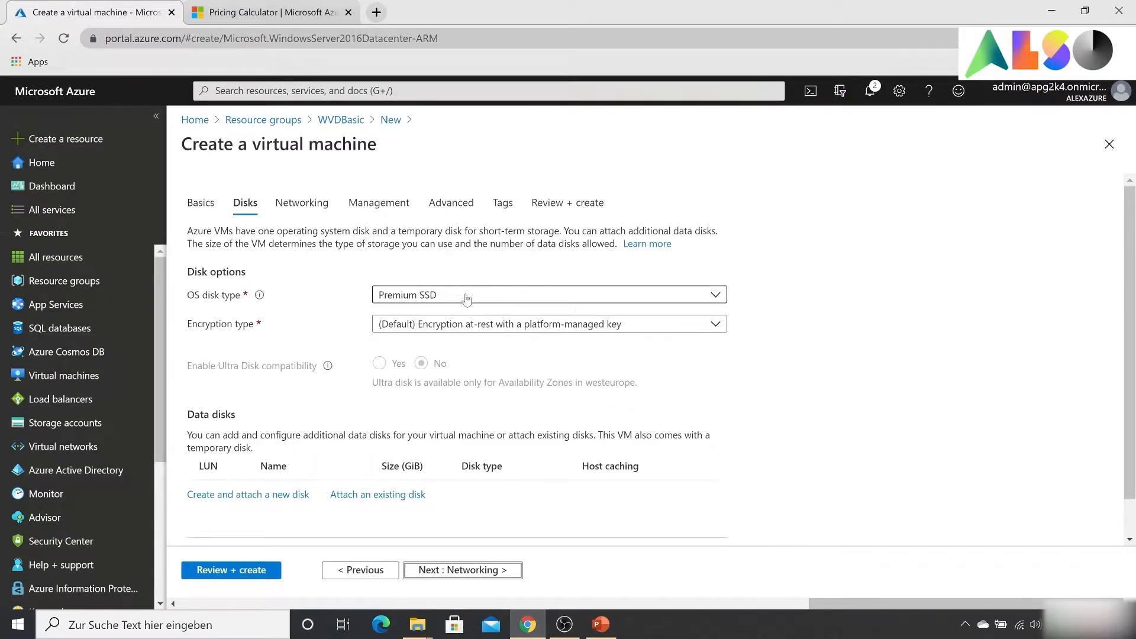
{"action": "left_click", "coordinate": [716, 298]}
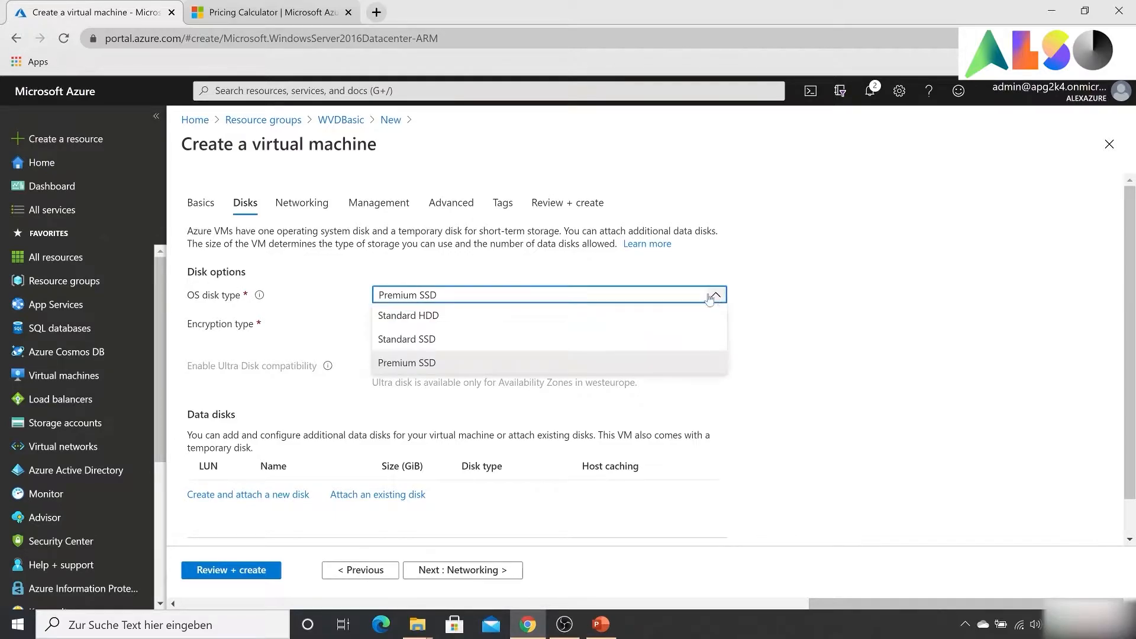
{"action": "left_click", "coordinate": [414, 315]}
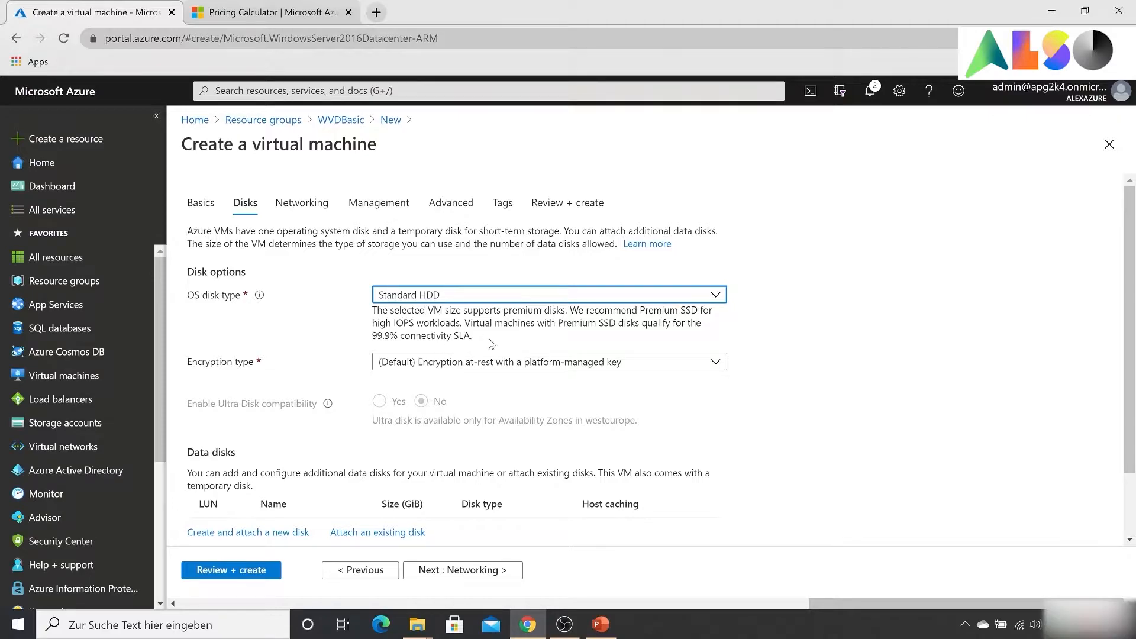
{"action": "left_click", "coordinate": [713, 295]}
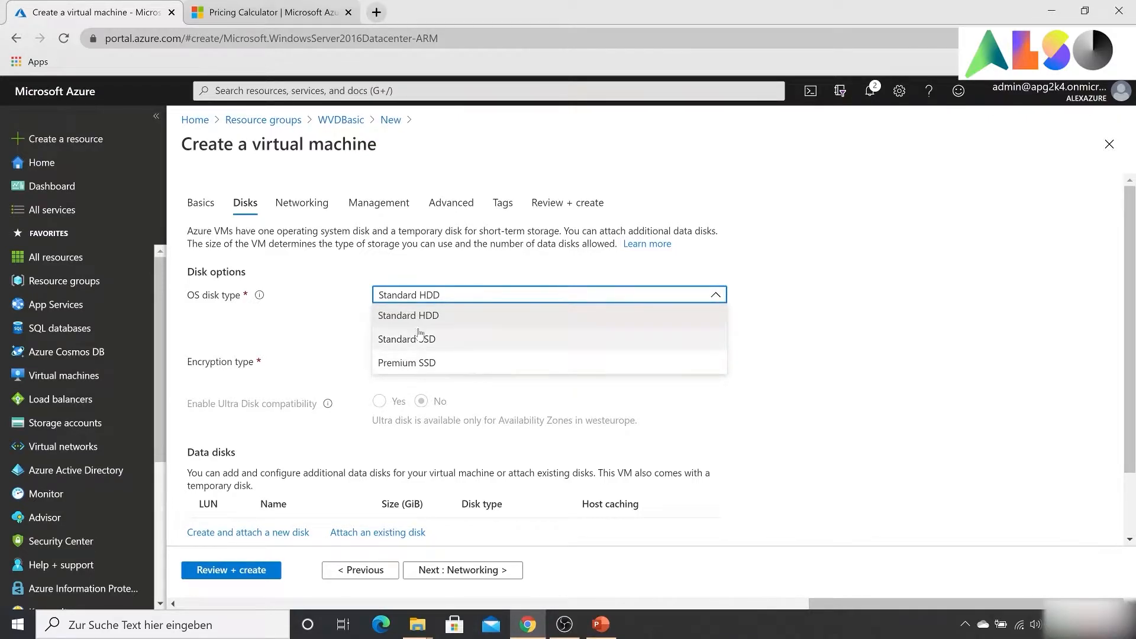
{"action": "left_click", "coordinate": [423, 364]}
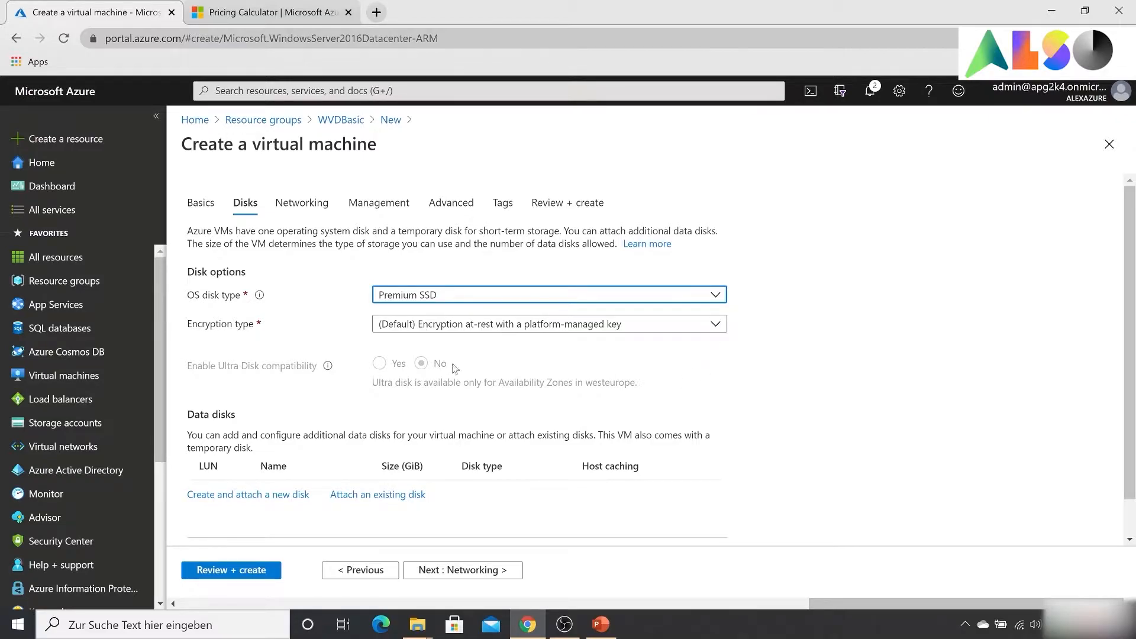
{"action": "scroll", "coordinate": [540, 391], "scroll_direction": "down", "scroll_amount": 1}
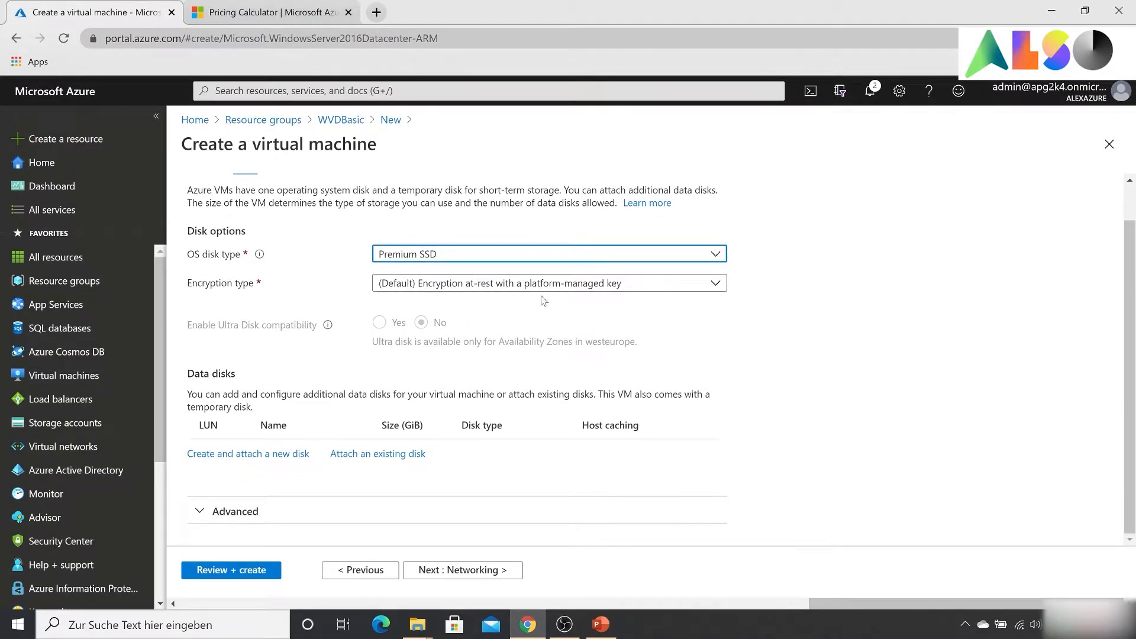
{"action": "left_click", "coordinate": [463, 571]}
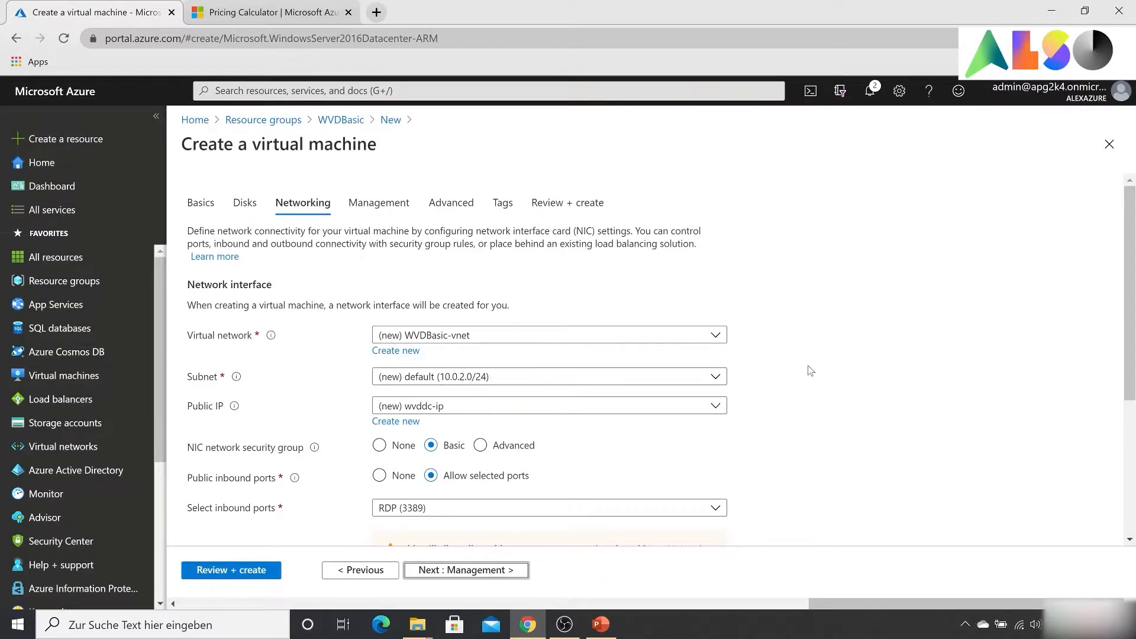
{"action": "scroll", "coordinate": [821, 371], "scroll_direction": "down", "scroll_amount": 1}
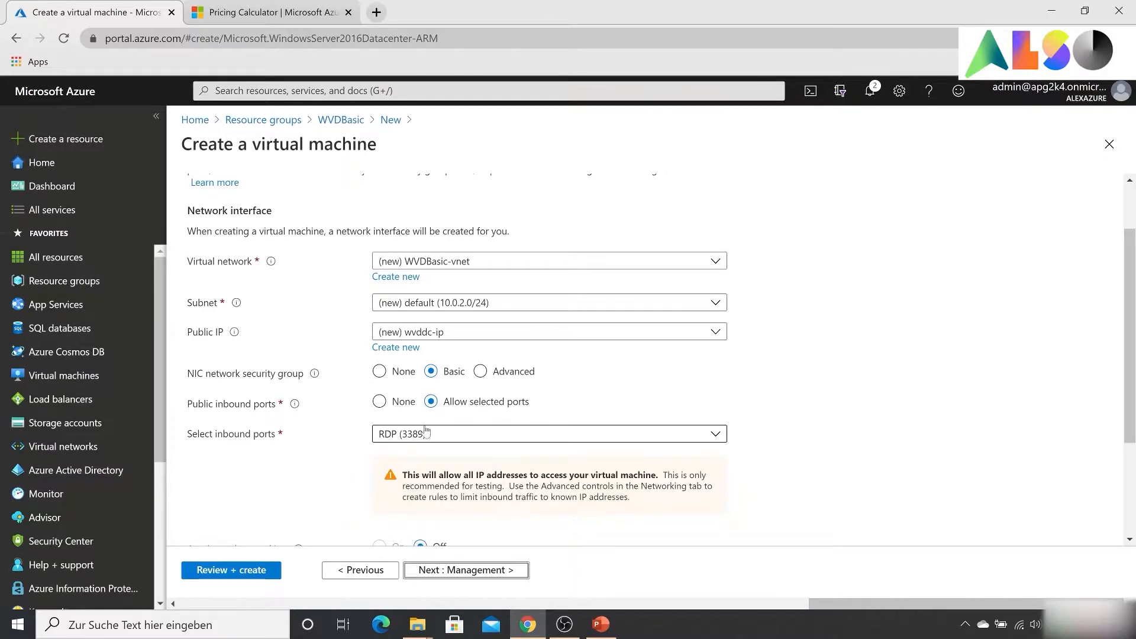
{"action": "scroll", "coordinate": [749, 446], "scroll_direction": "down", "scroll_amount": 2}
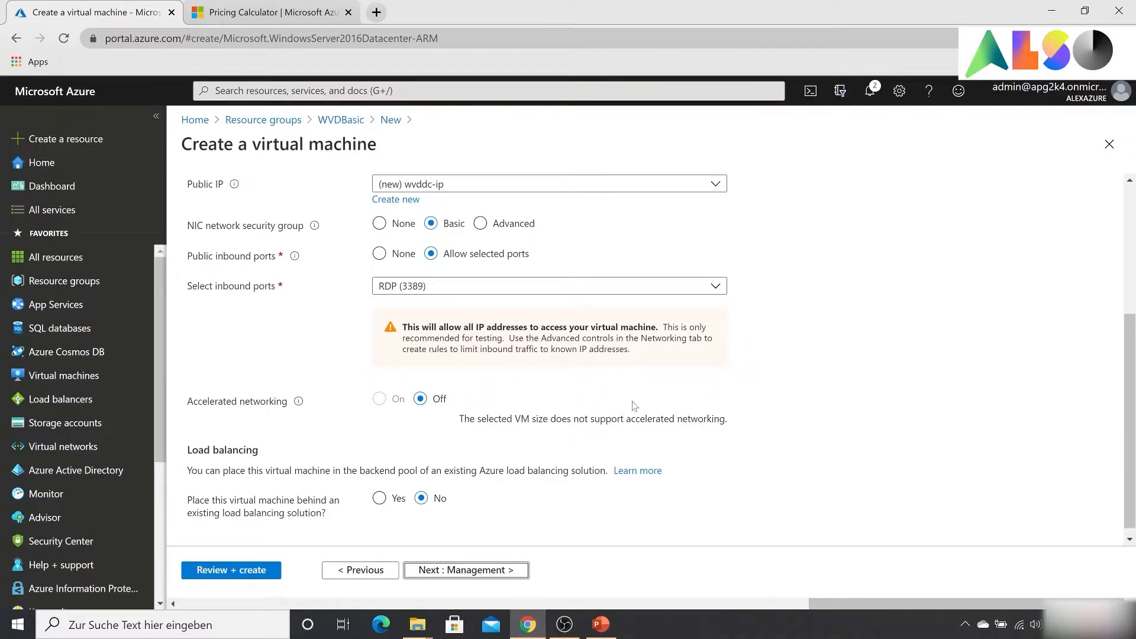
Step: Disable boot diagnostics on the Management step and proceed to the Advanced settings
{"action": "left_click", "coordinate": [462, 571]}
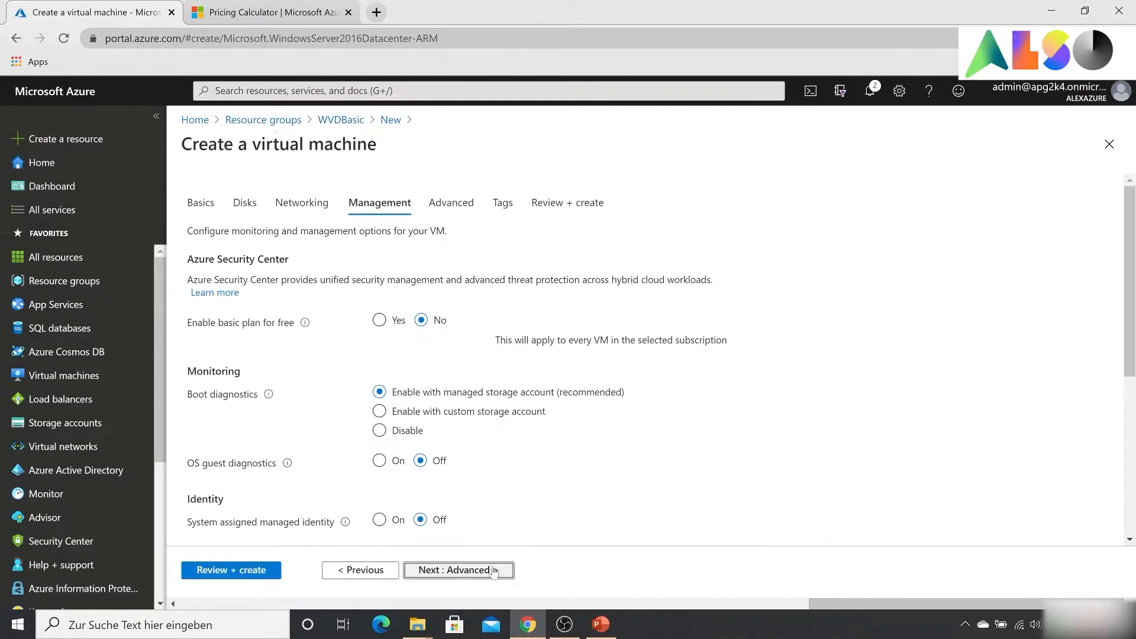
{"action": "left_click", "coordinate": [379, 430]}
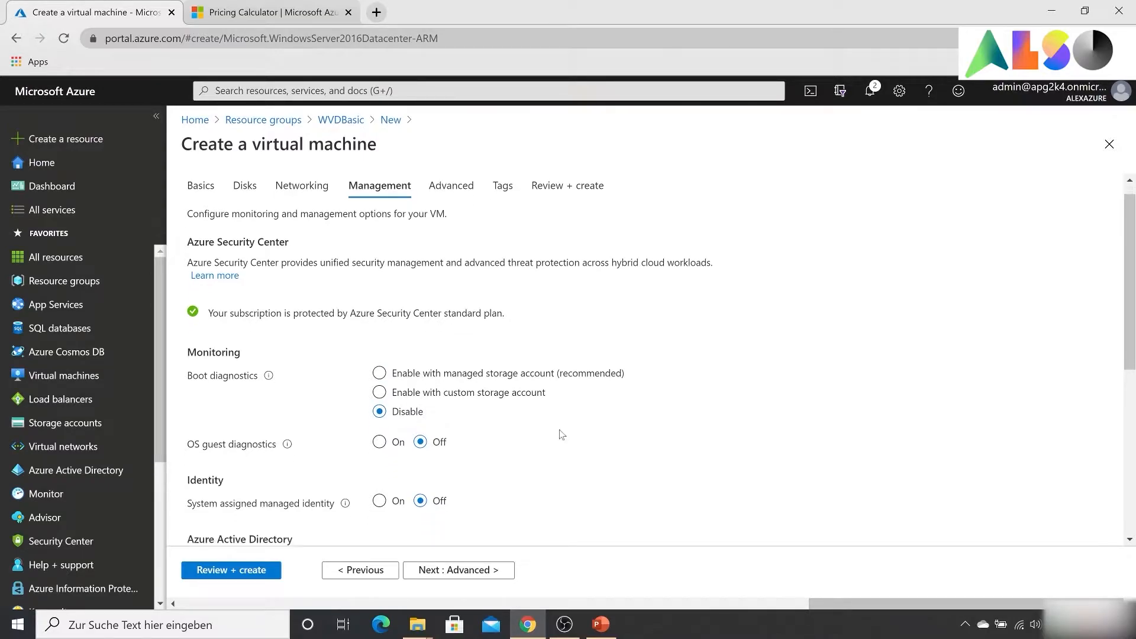
{"action": "scroll", "coordinate": [553, 414], "scroll_direction": "down", "scroll_amount": 3}
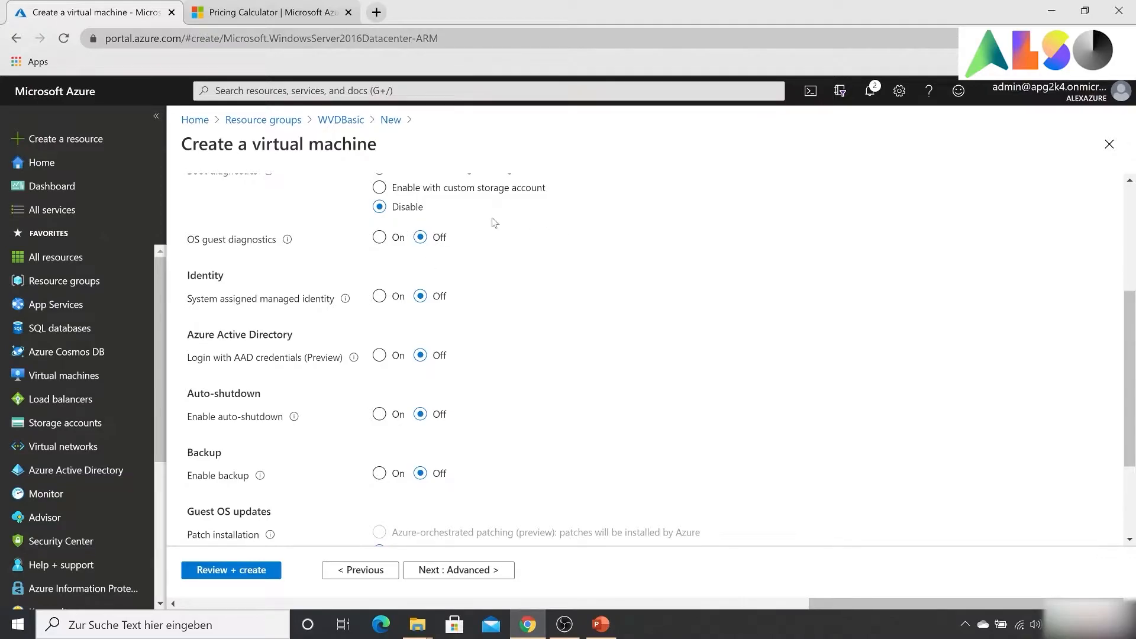
{"action": "scroll", "coordinate": [574, 298], "scroll_direction": "up", "scroll_amount": 1}
{"action": "scroll", "coordinate": [500, 331], "scroll_direction": "down", "scroll_amount": 2}
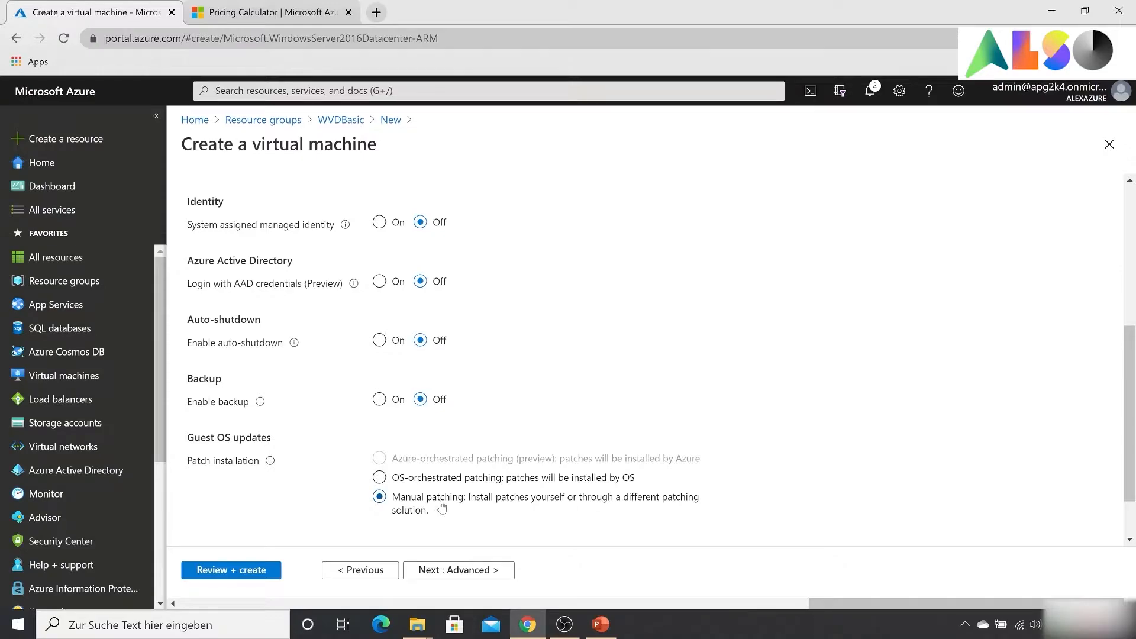
{"action": "left_click", "coordinate": [461, 573]}
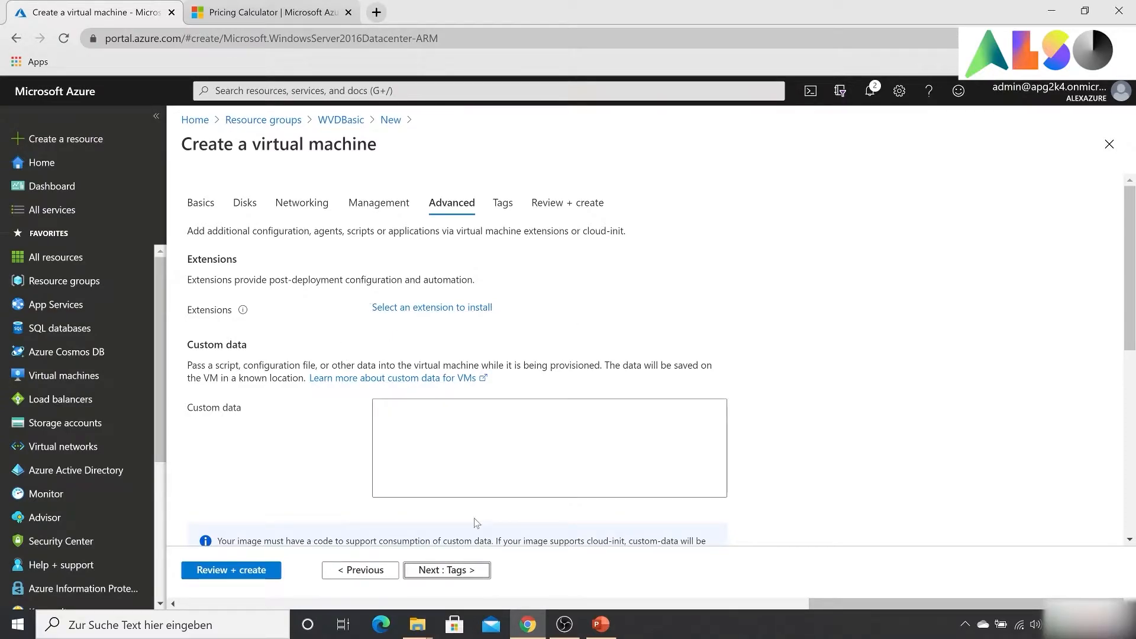
Step: Advance past Tags to Review + create and look through the validated VM summary
{"action": "left_click", "coordinate": [447, 570]}
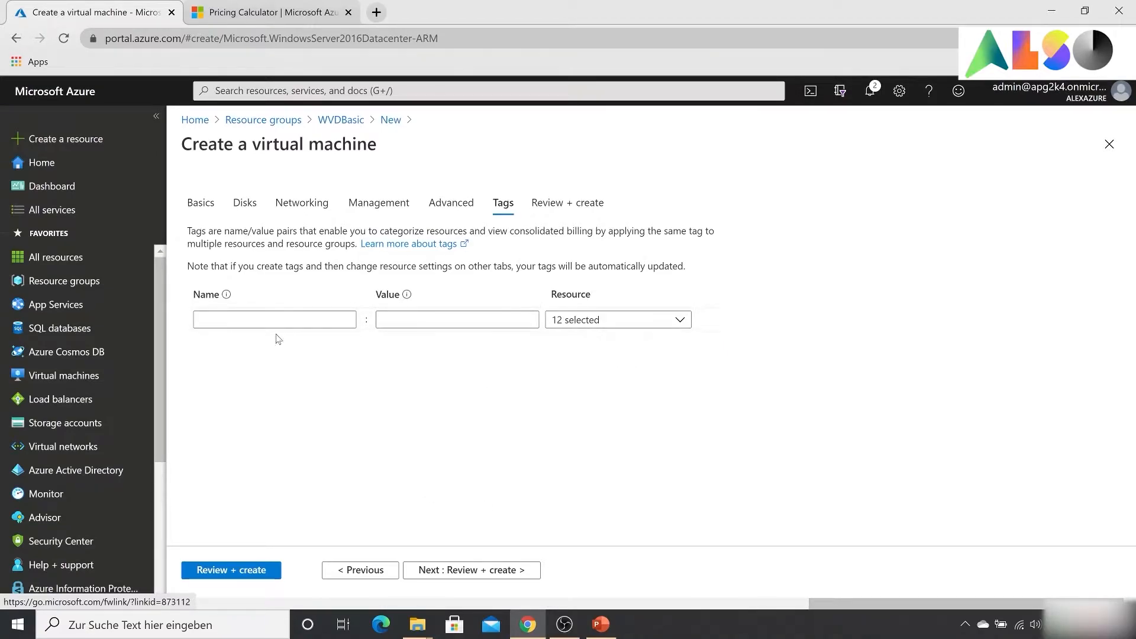
{"action": "left_click", "coordinate": [490, 569]}
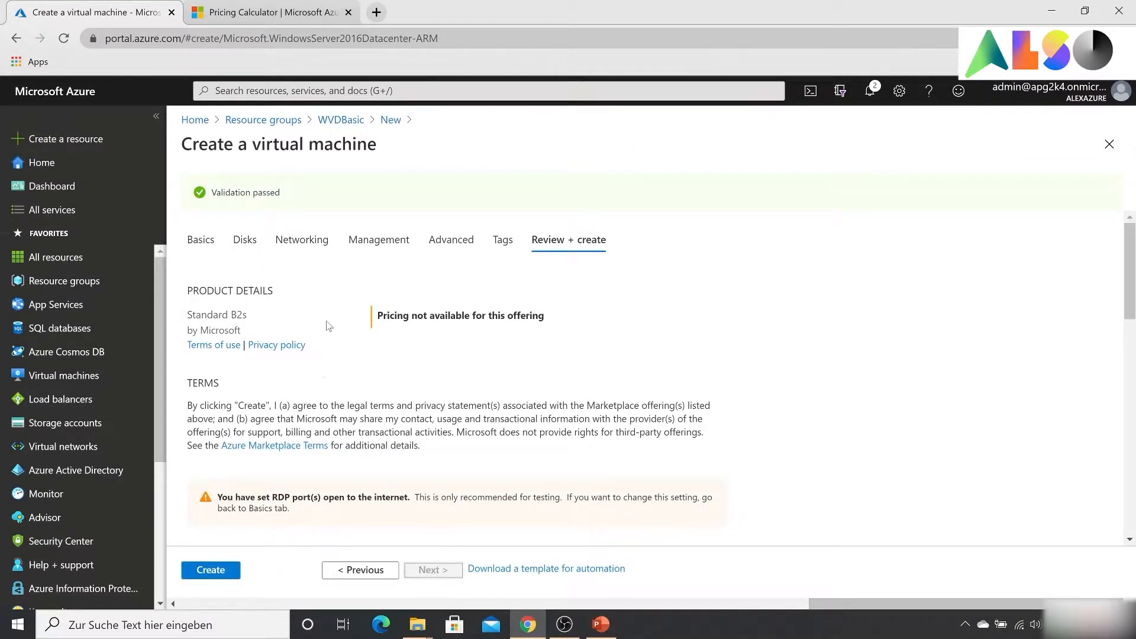
{"action": "scroll", "coordinate": [332, 327], "scroll_direction": "down", "scroll_amount": 10}
{"action": "scroll", "coordinate": [355, 355], "scroll_direction": "down", "scroll_amount": 5}
Step: Create the wvddc virtual machine and wait for the WVDBasic deployment to finish
{"action": "left_click", "coordinate": [212, 569]}
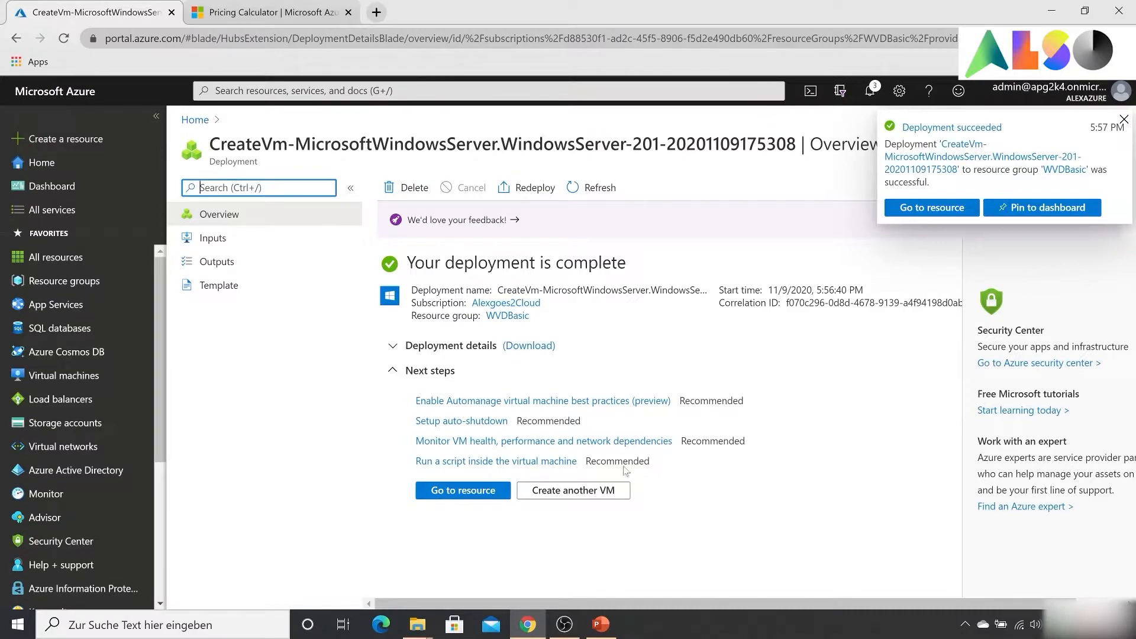
Step: Go to the wvddc VM's overview and select its private IP address 10.0.2.4
{"action": "left_click", "coordinate": [463, 491]}
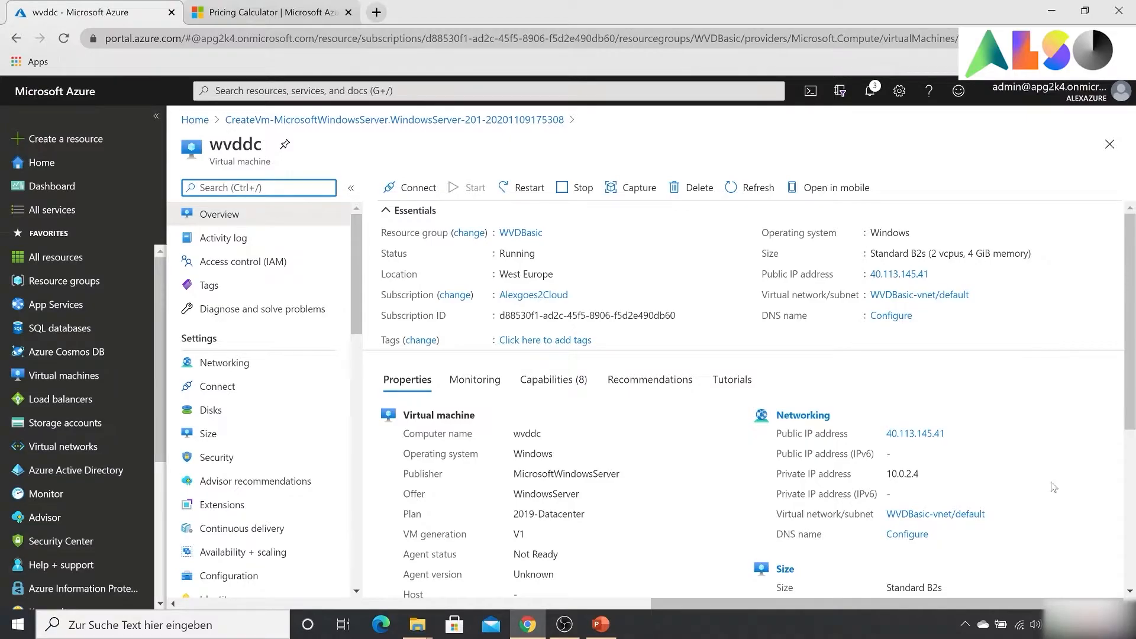
{"action": "left_click_drag", "start_coordinate": [926, 480], "coordinate": [885, 473]}
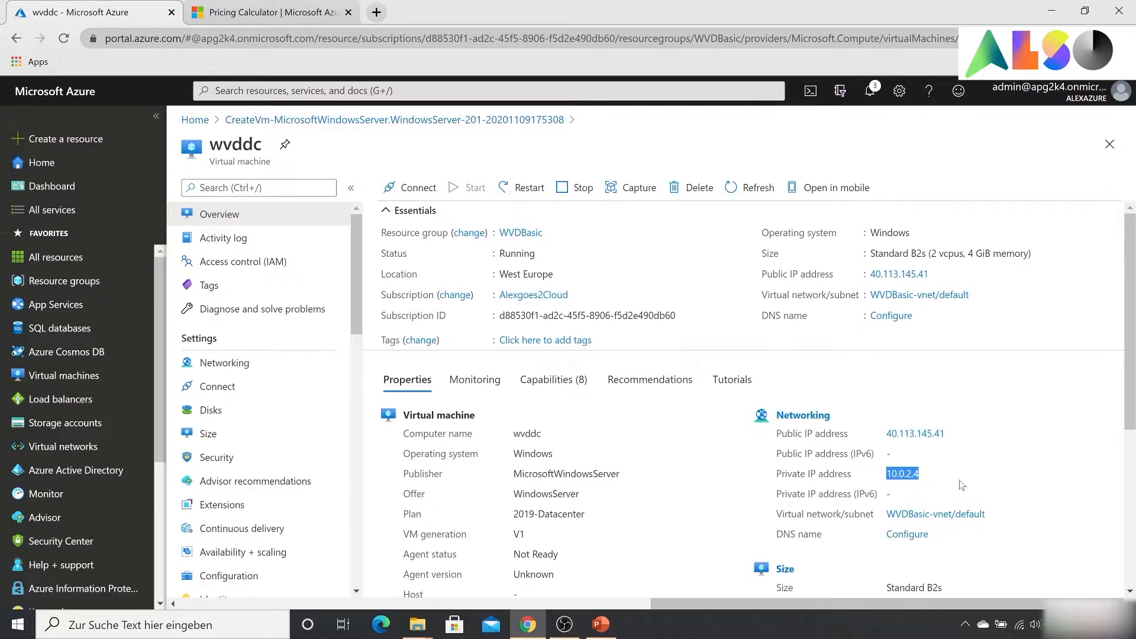
{"action": "left_click", "coordinate": [965, 464]}
Step: Download the wvddc RDP file from Connect > RDP and open it to connect
{"action": "left_click", "coordinate": [413, 192]}
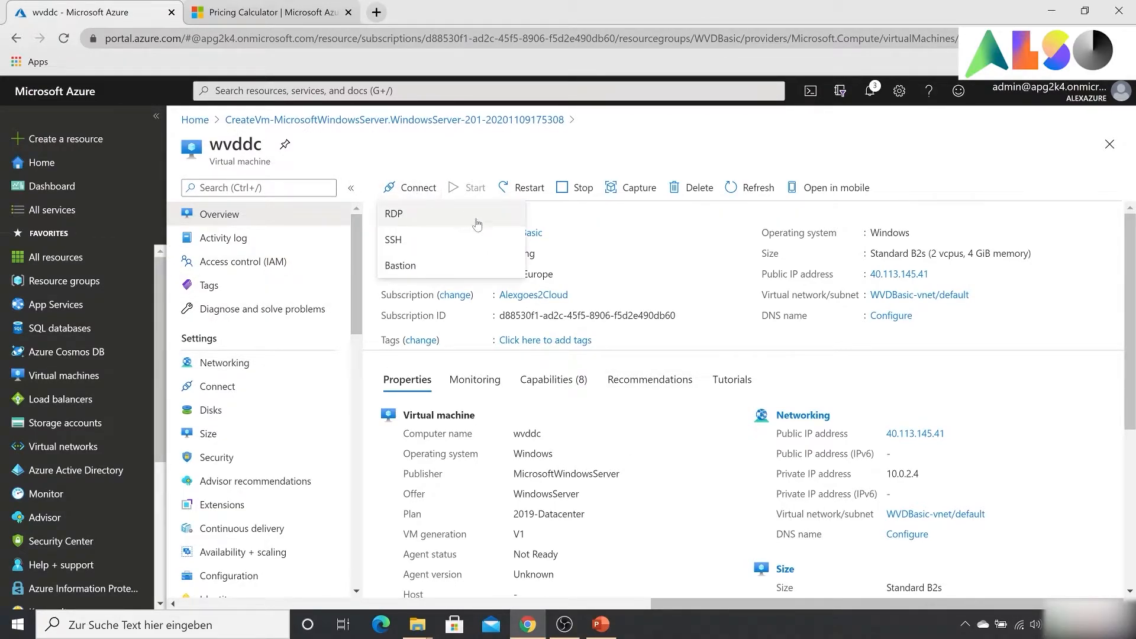
{"action": "left_click", "coordinate": [426, 216]}
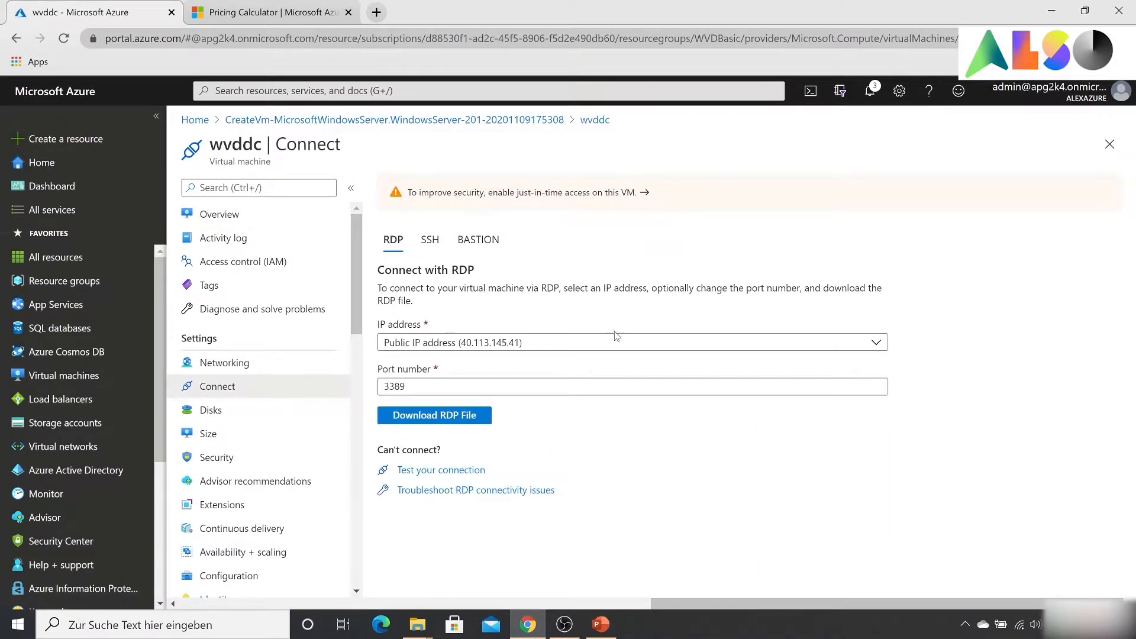
{"action": "left_click", "coordinate": [442, 415]}
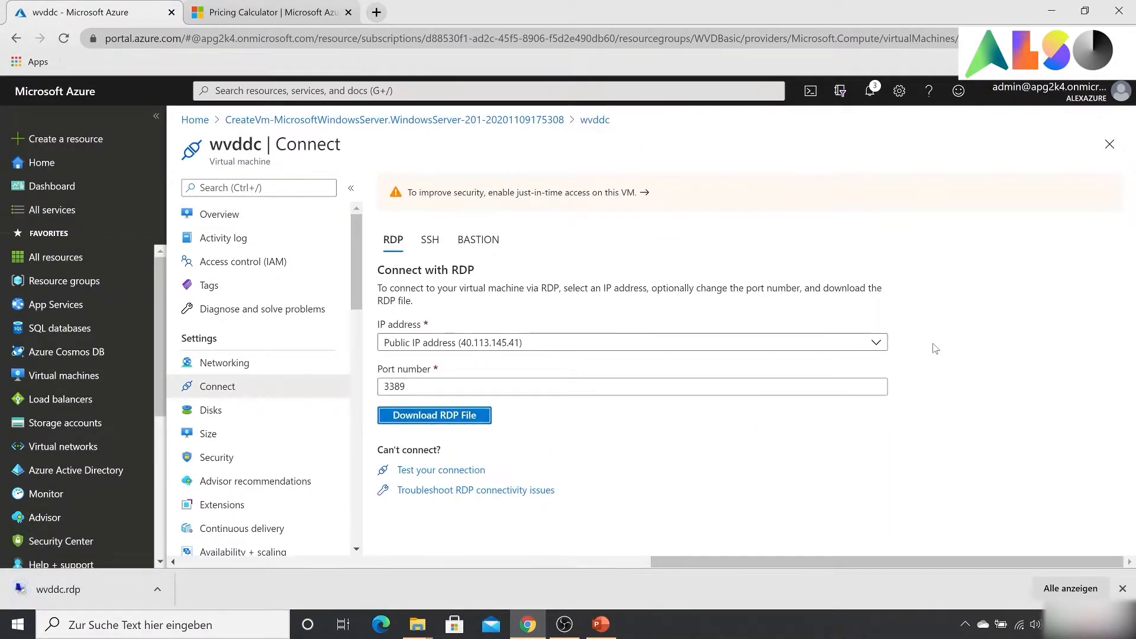
{"action": "left_click", "coordinate": [70, 589]}
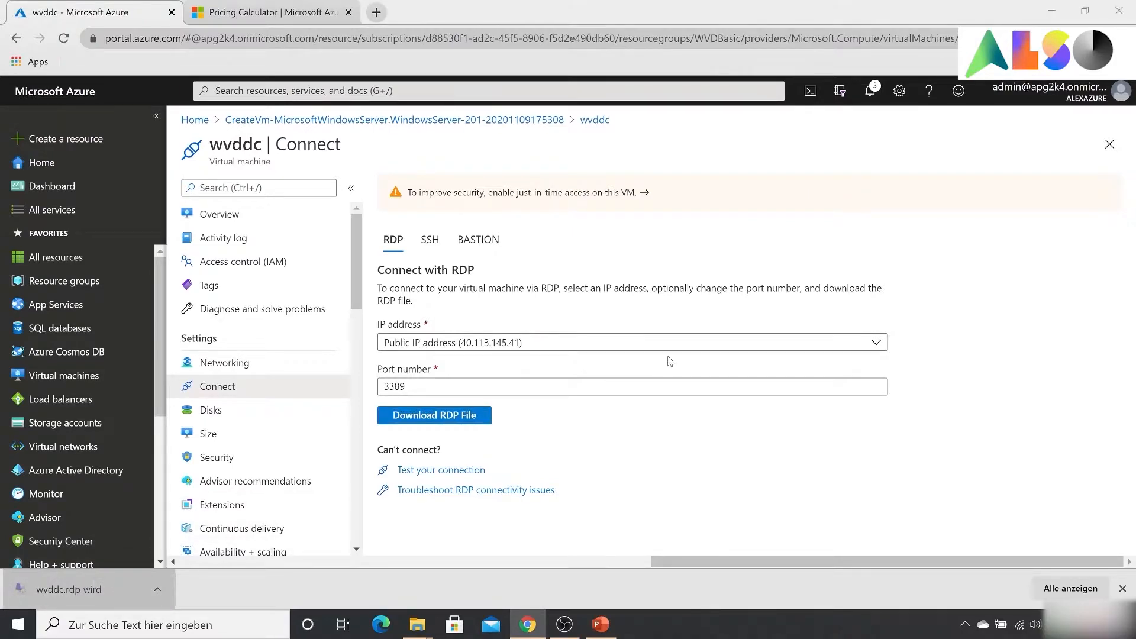
{"action": "left_click", "coordinate": [660, 390]}
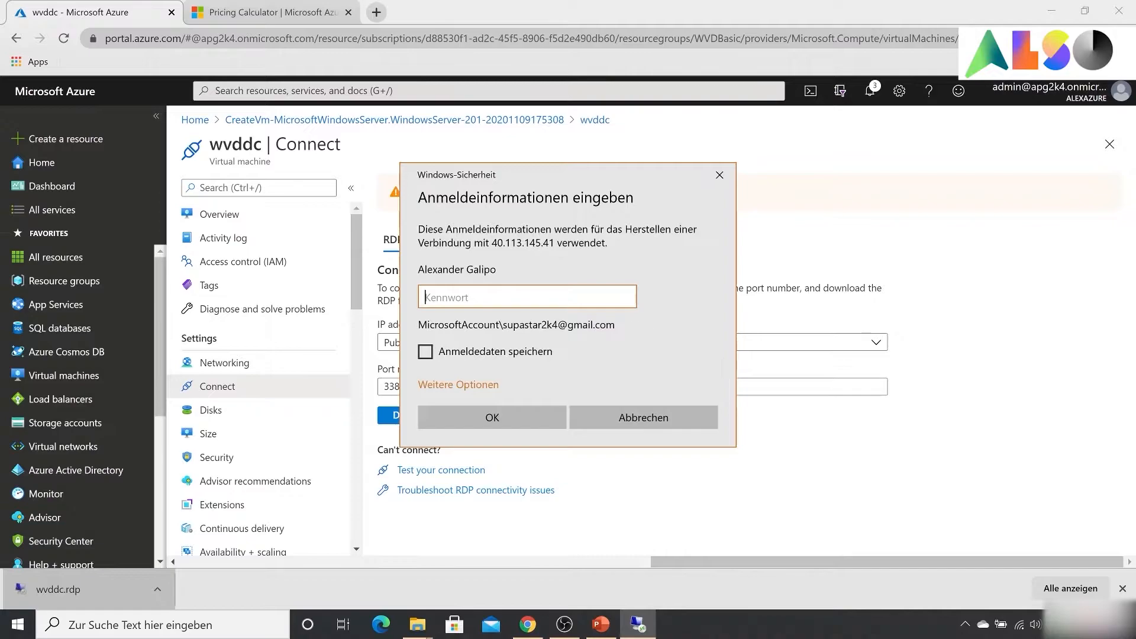
Step: Sign in with a different account using the VM's admin username and password
{"action": "left_click", "coordinate": [458, 385]}
{"action": "left_click", "coordinate": [499, 463]}
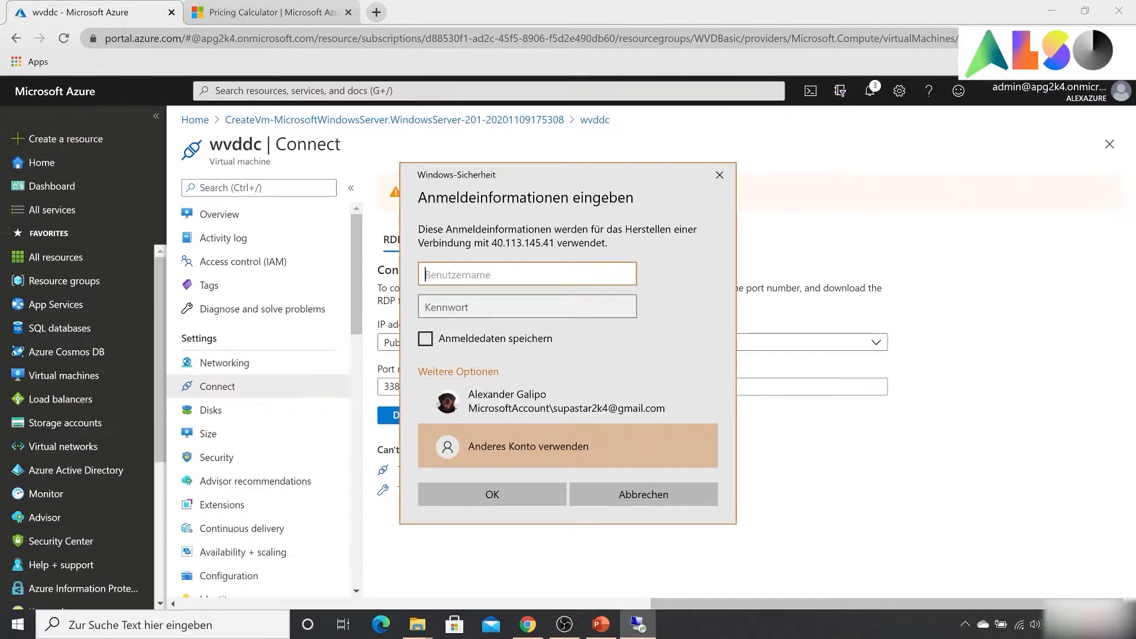
{"action": "type", "text": "wvdadmin"}
{"action": "key", "text": "Tab"}
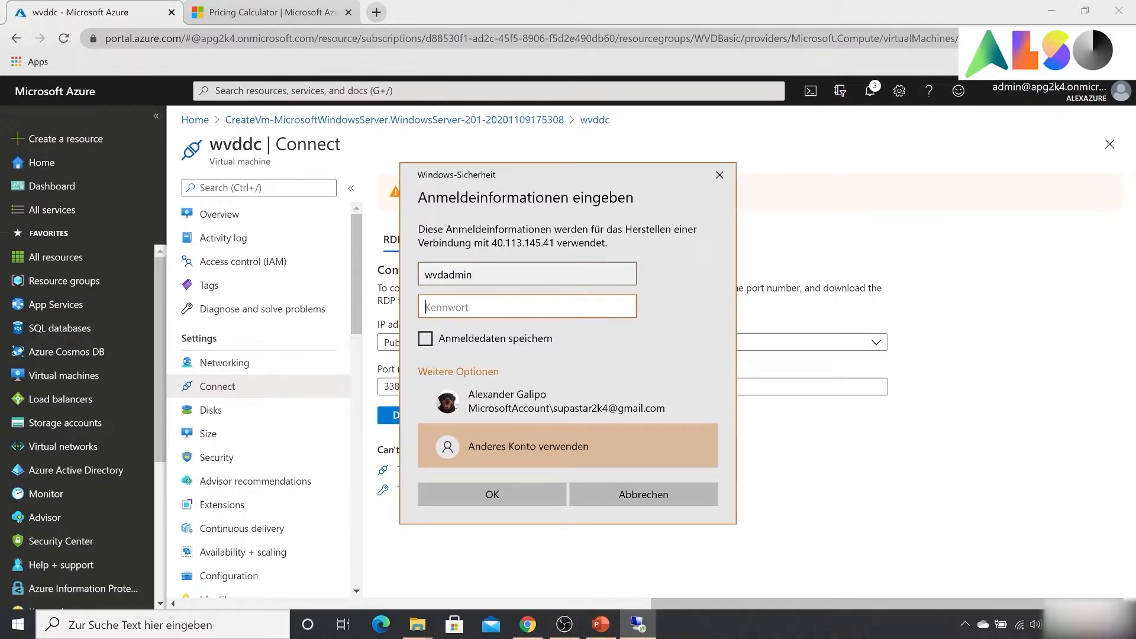
{"action": "type", "text": "••••••••••••"}
{"action": "left_click", "coordinate": [499, 495]}
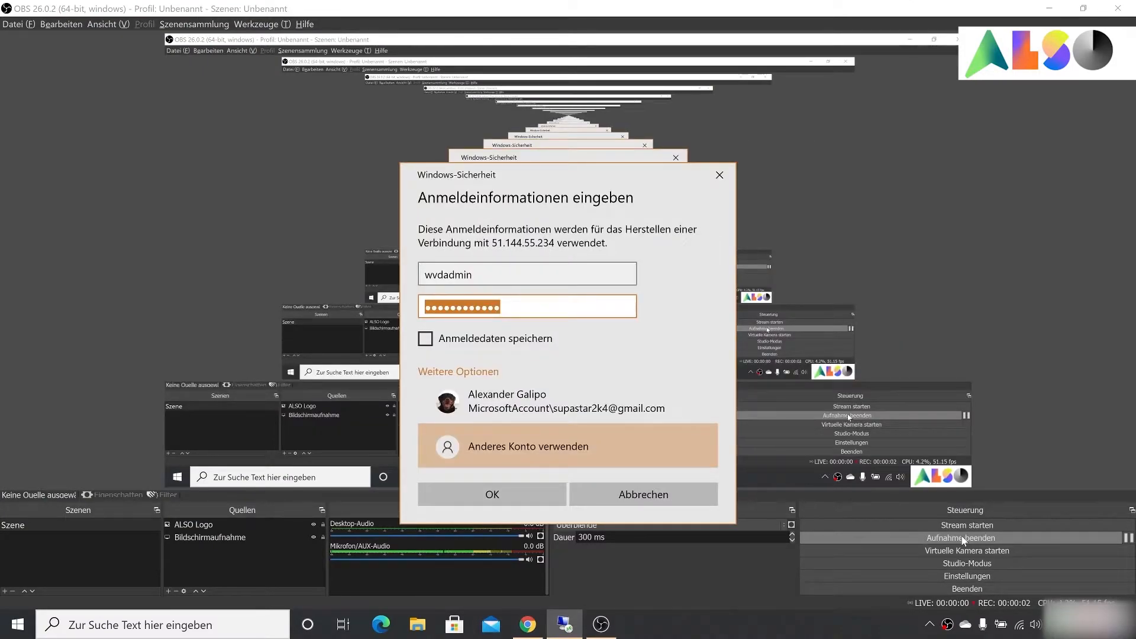
Step: Accept the certificate and network discovery, dismiss Admin Center, and view Local Server properties
{"action": "left_click", "coordinate": [491, 494]}
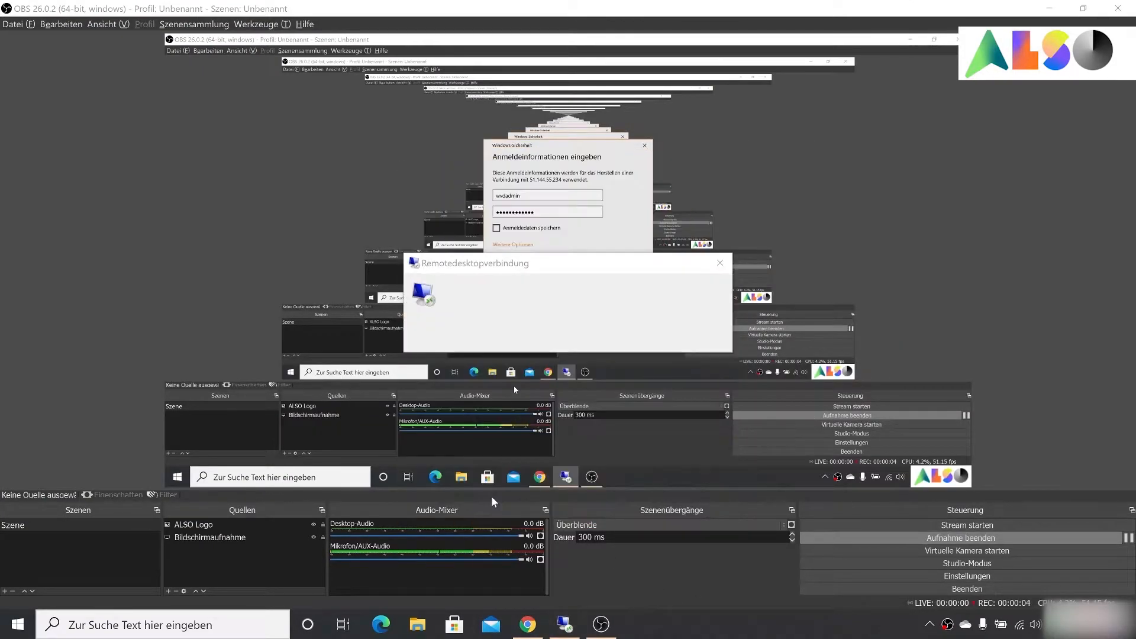
{"action": "left_click", "coordinate": [628, 426]}
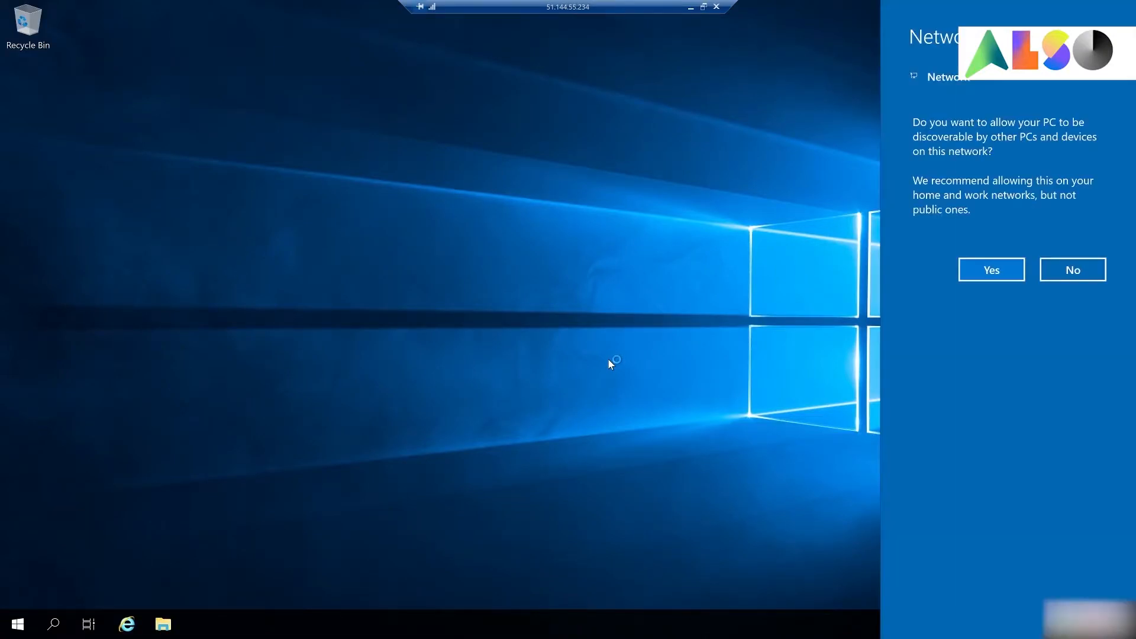
{"action": "left_click", "coordinate": [1008, 281]}
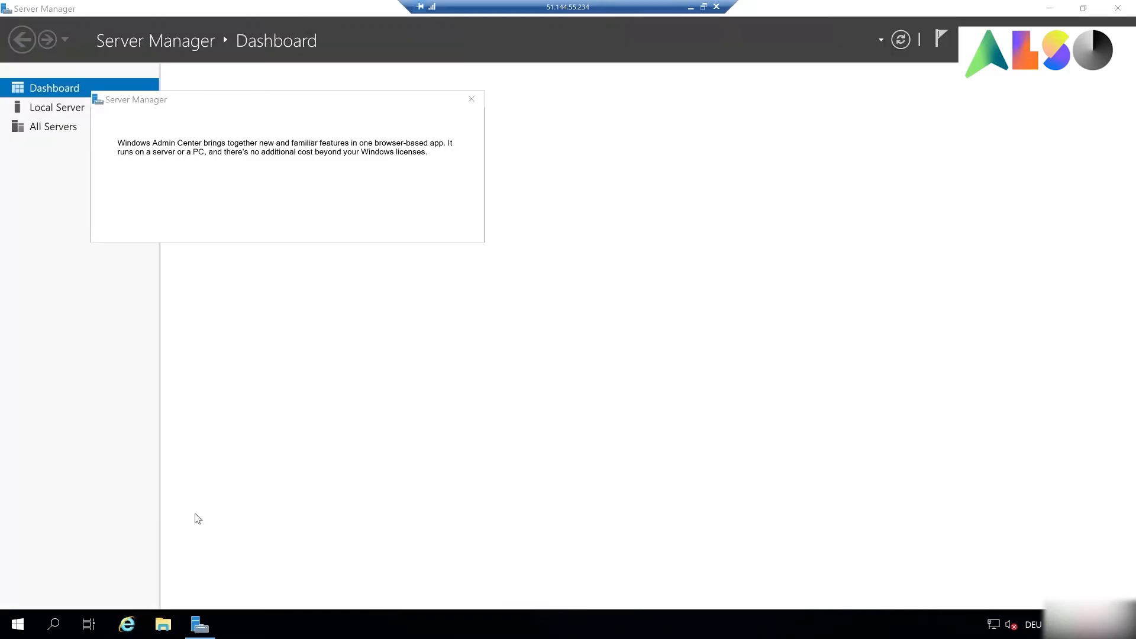
{"action": "left_click", "coordinate": [471, 100]}
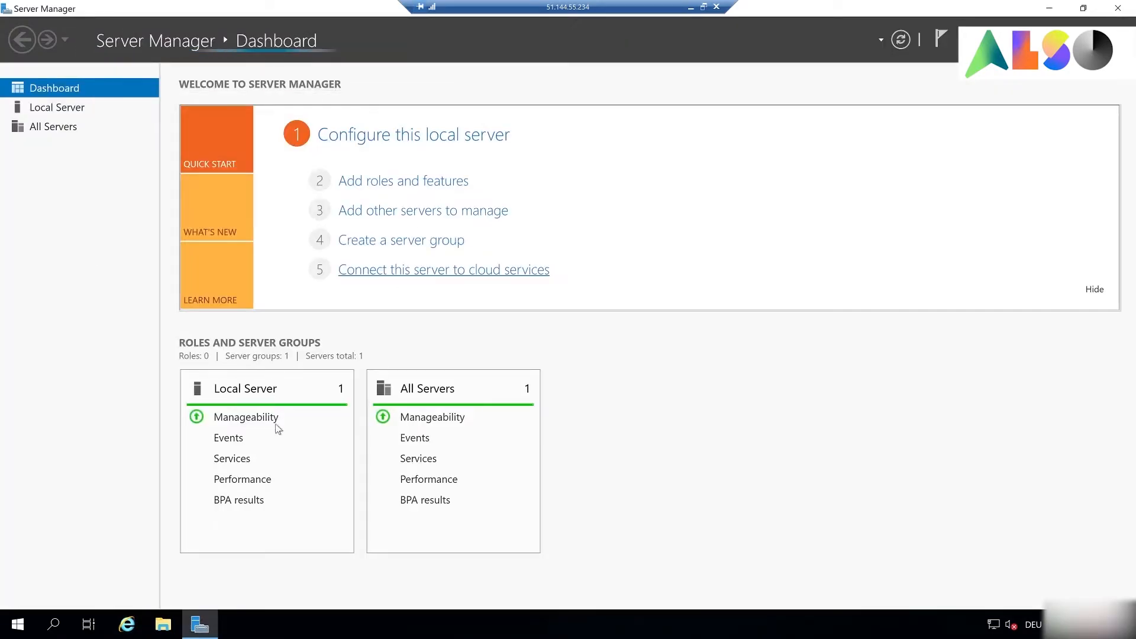
{"action": "left_click", "coordinate": [54, 108]}
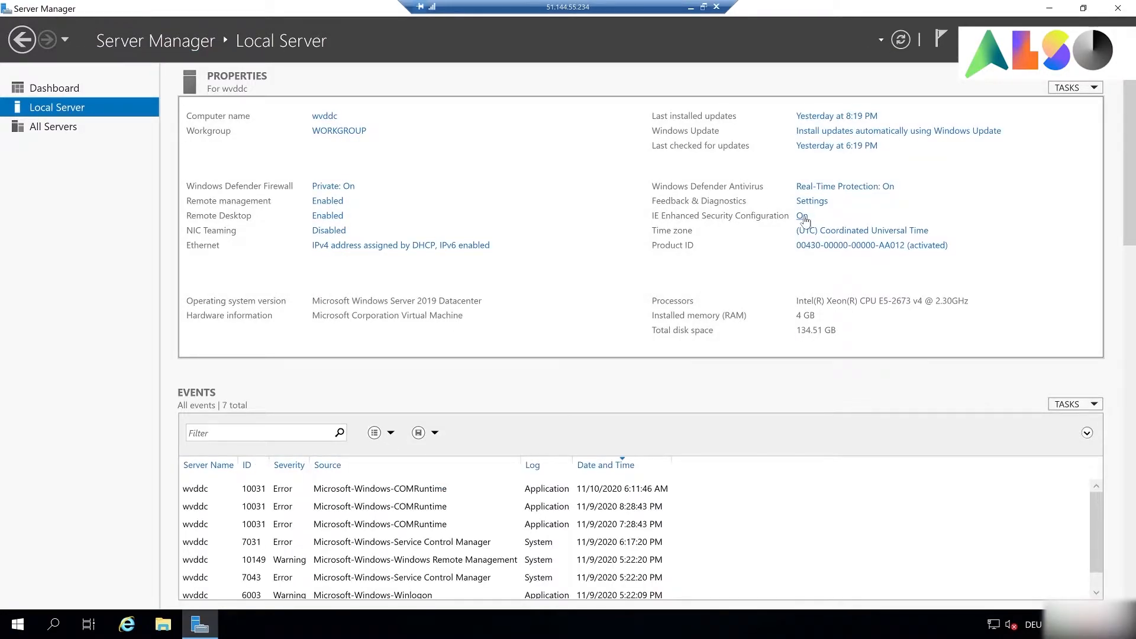
Step: Set IE Enhanced Security Configuration to Off for both Administrators and Users
{"action": "left_click", "coordinate": [802, 218]}
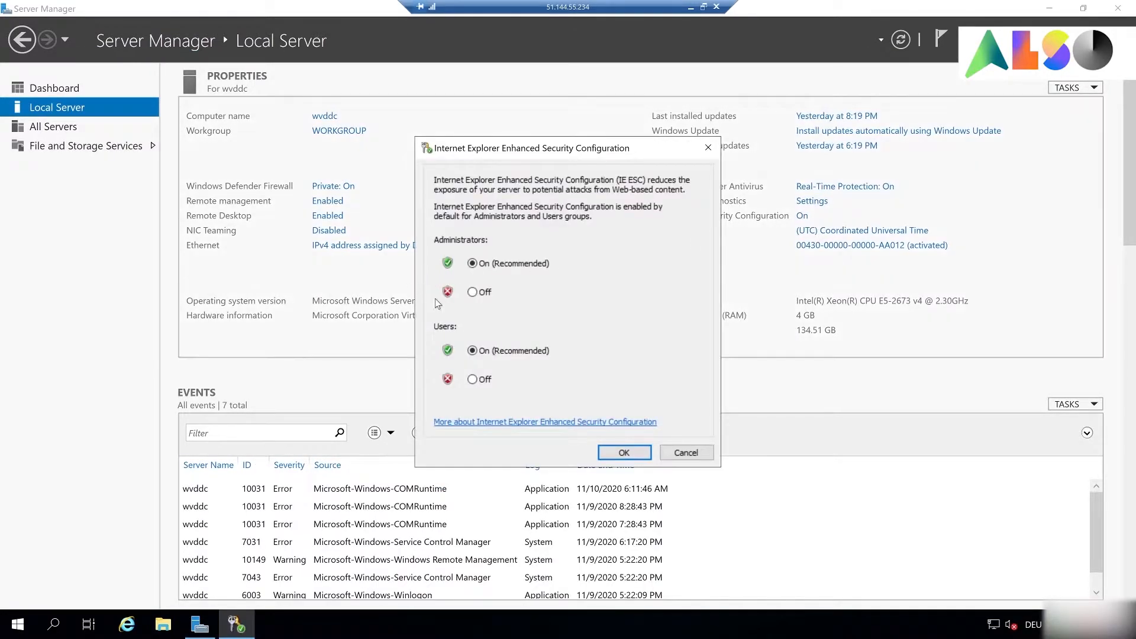
{"action": "left_click", "coordinate": [473, 292]}
{"action": "left_click", "coordinate": [472, 379]}
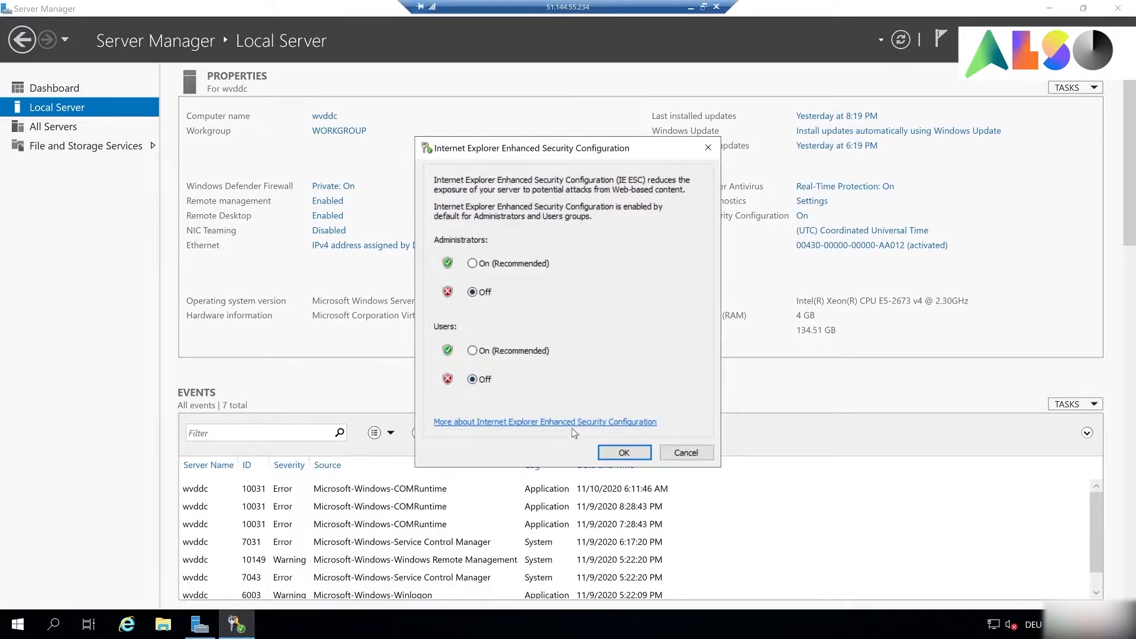
{"action": "left_click", "coordinate": [623, 454]}
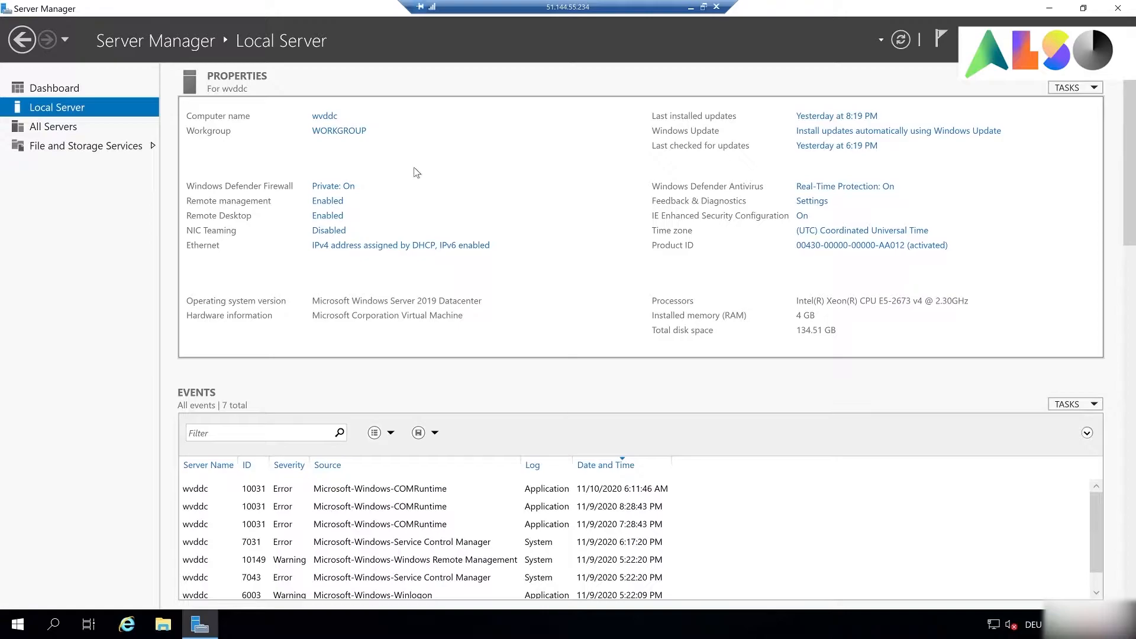
{"action": "left_click", "coordinate": [1049, 9]}
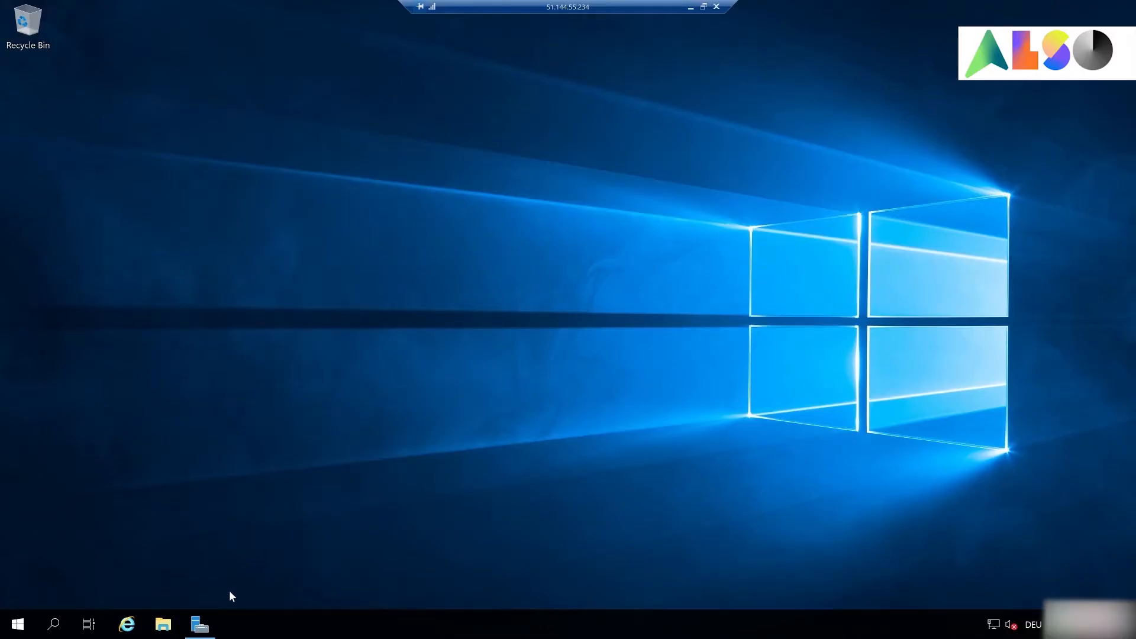
{"action": "left_click", "coordinate": [200, 624]}
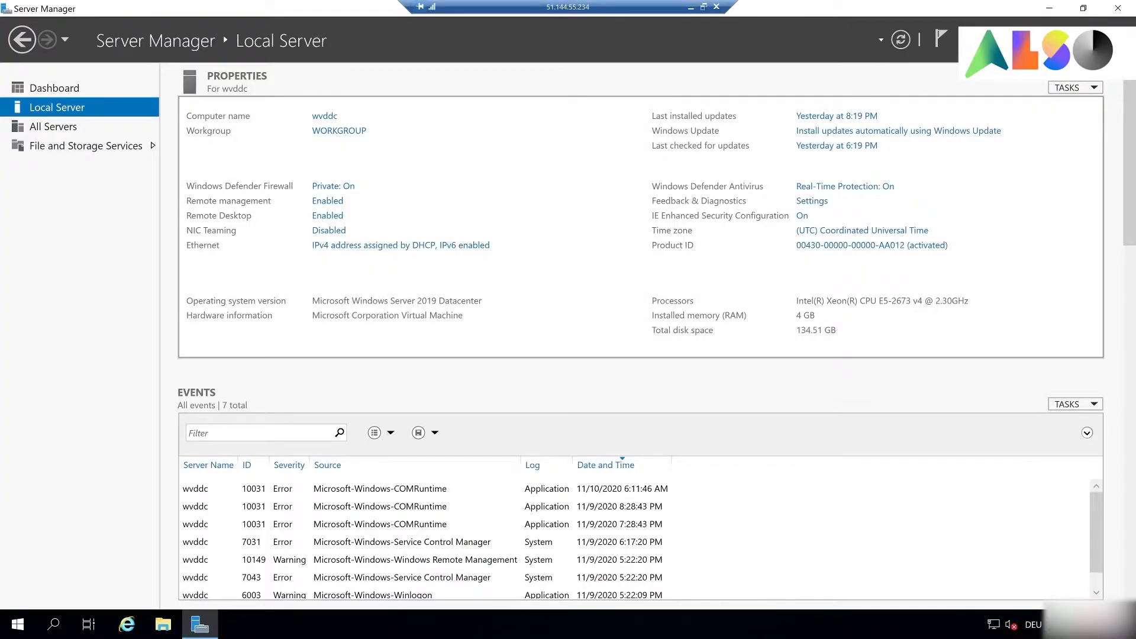
Step: Start the Add Roles and Features wizard and advance to the Server Roles list
{"action": "left_click", "coordinate": [983, 40]}
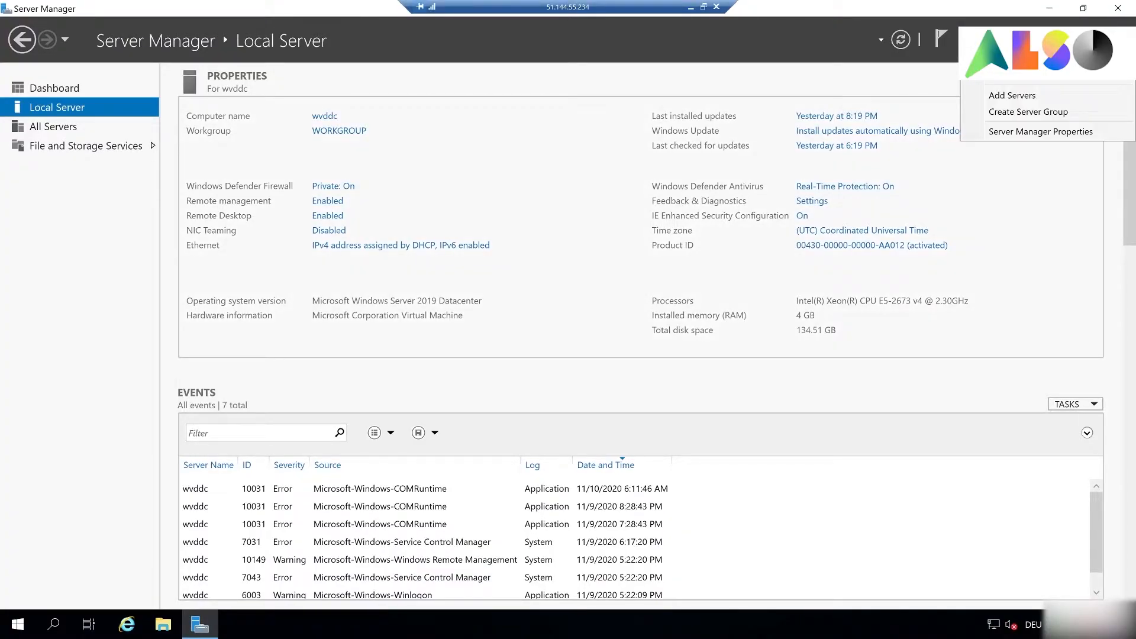
{"action": "left_click", "coordinate": [1017, 62]}
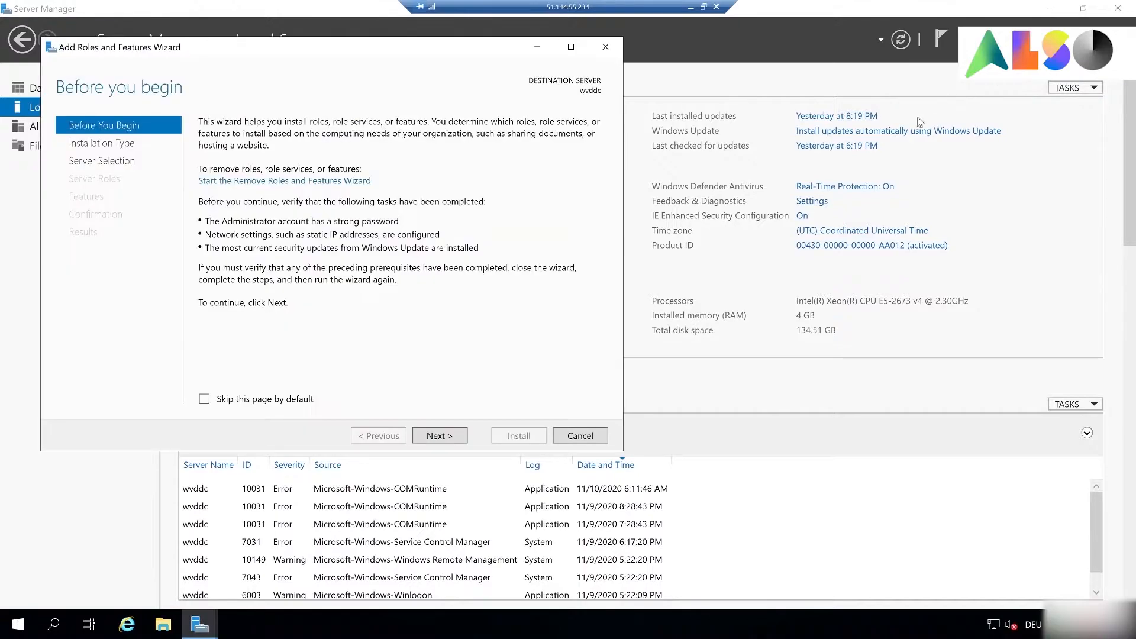
{"action": "left_click", "coordinate": [441, 436]}
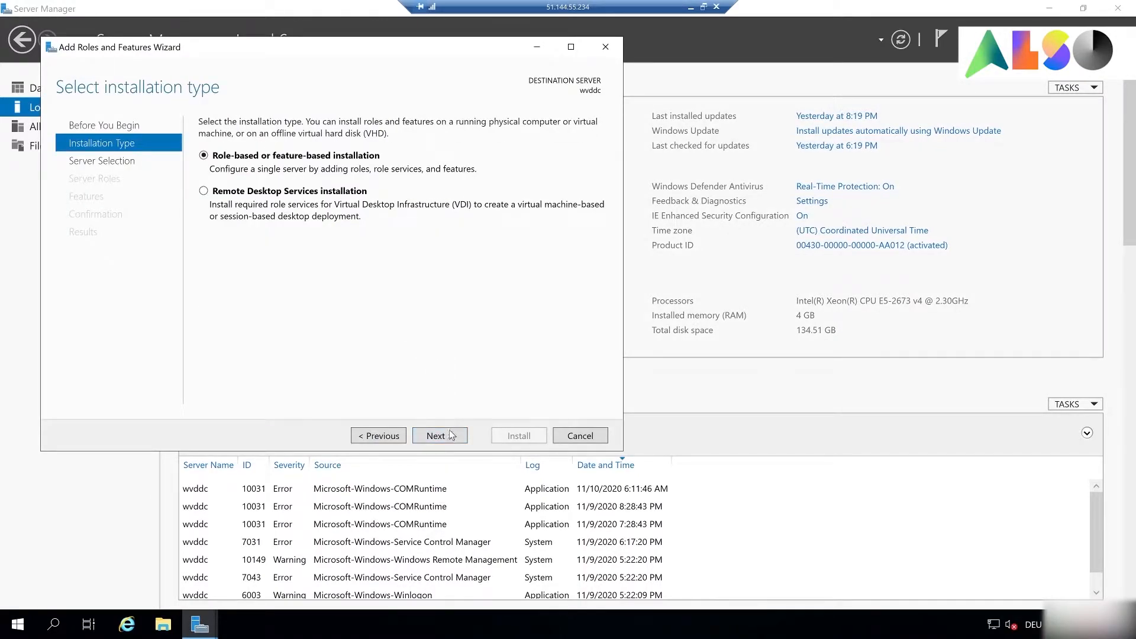
{"action": "left_click", "coordinate": [438, 442]}
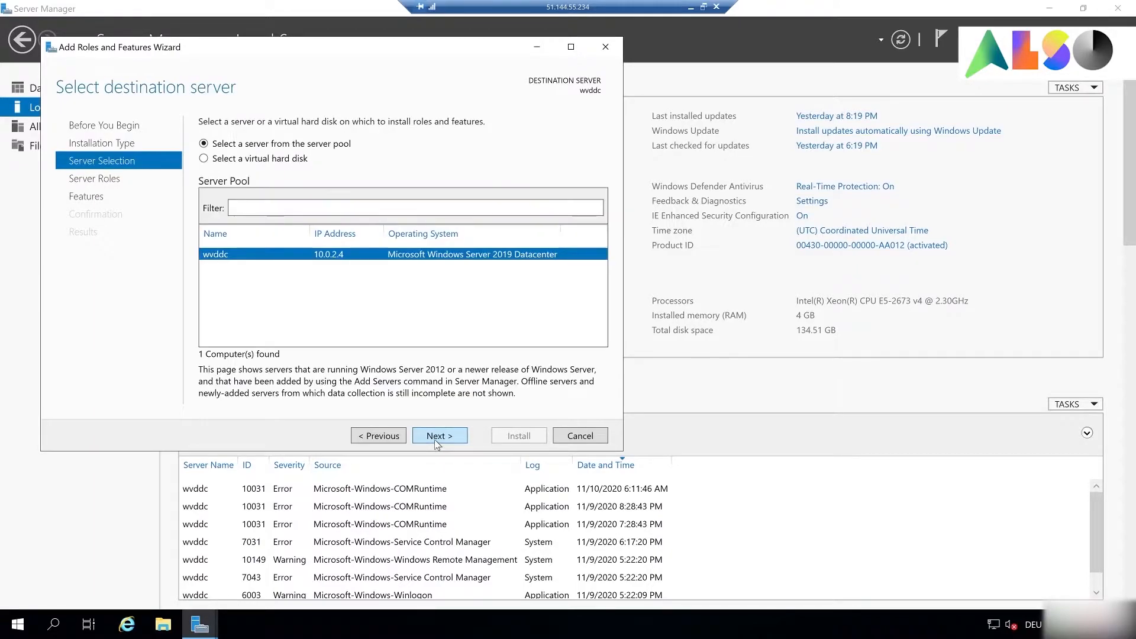
{"action": "left_click", "coordinate": [439, 436]}
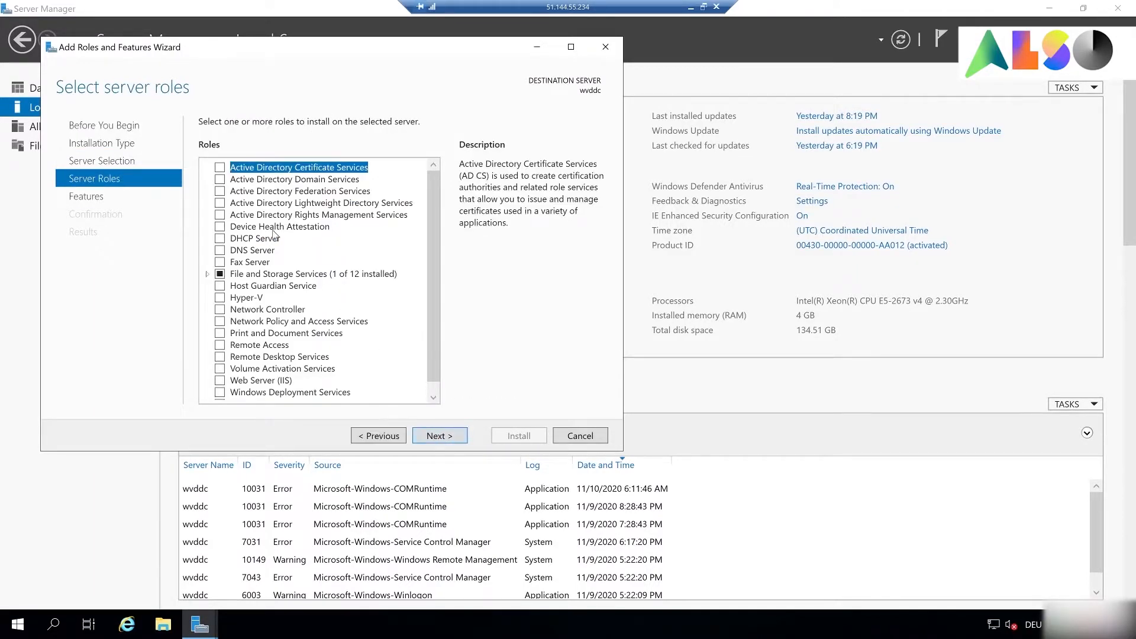
Step: Select Active Directory Domain Services with its management tools and allow automatic restarts
{"action": "left_click", "coordinate": [220, 179]}
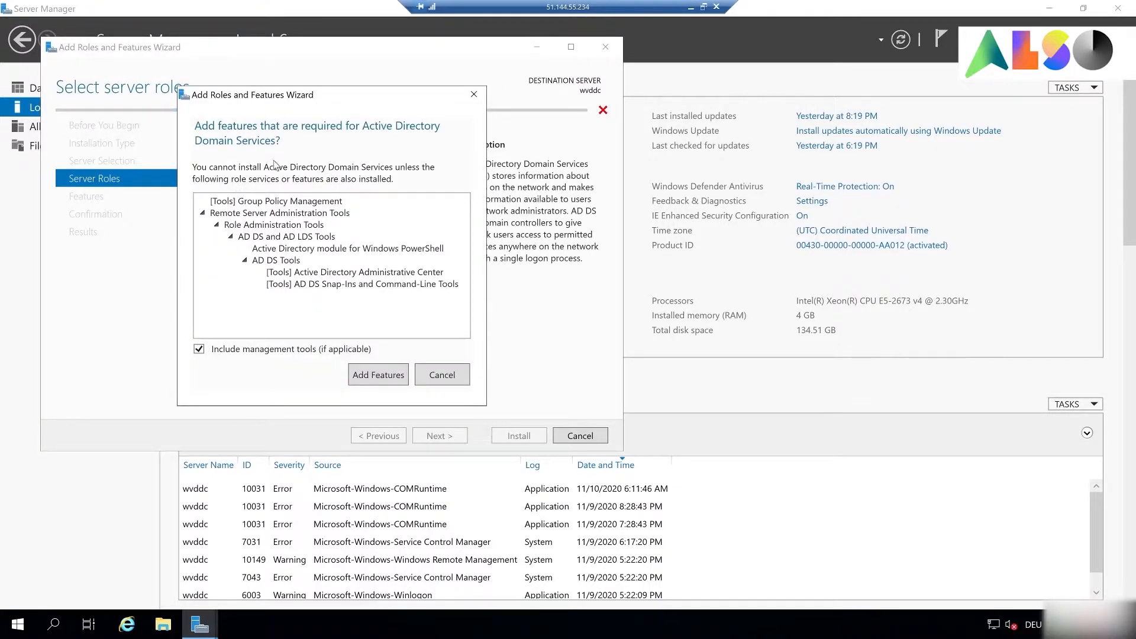
{"action": "left_click", "coordinate": [400, 371]}
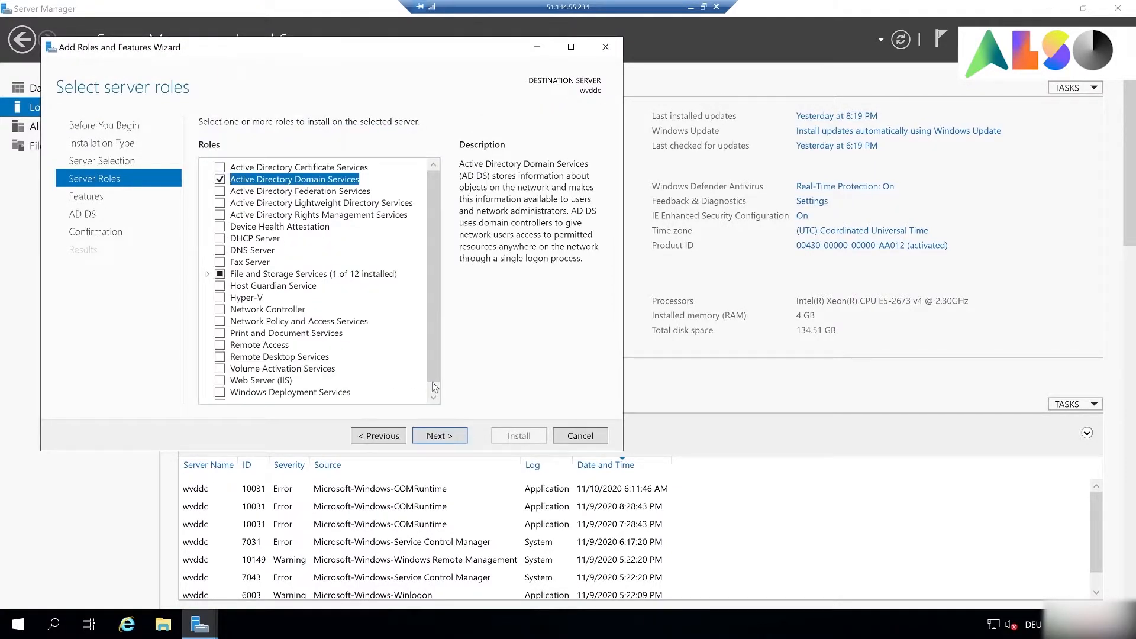
{"action": "left_click", "coordinate": [442, 436]}
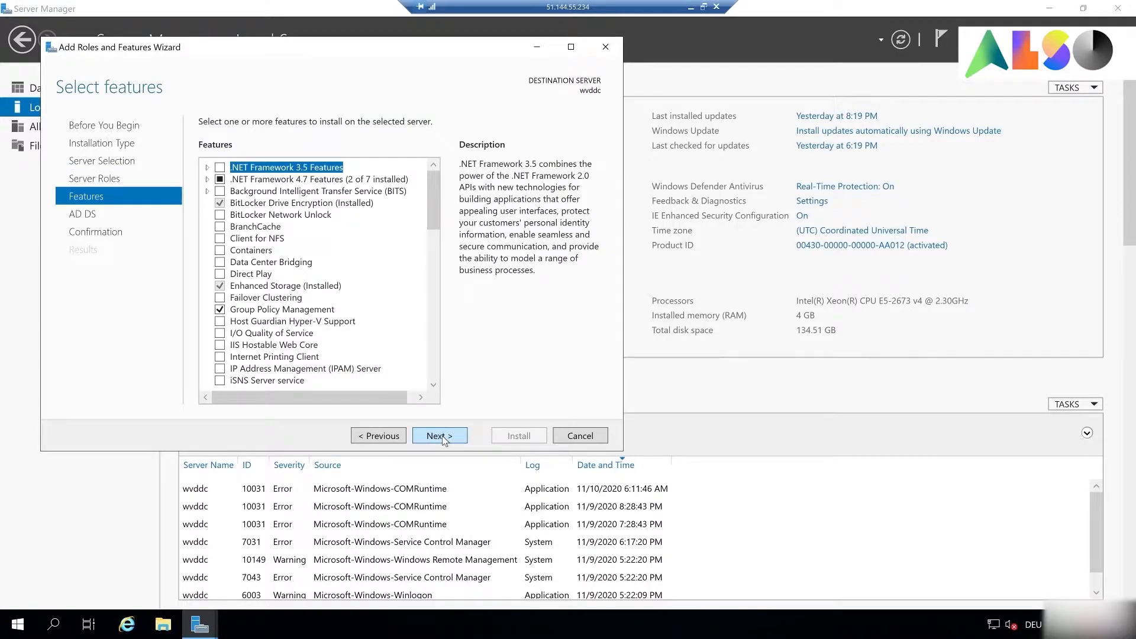
{"action": "left_click", "coordinate": [442, 436]}
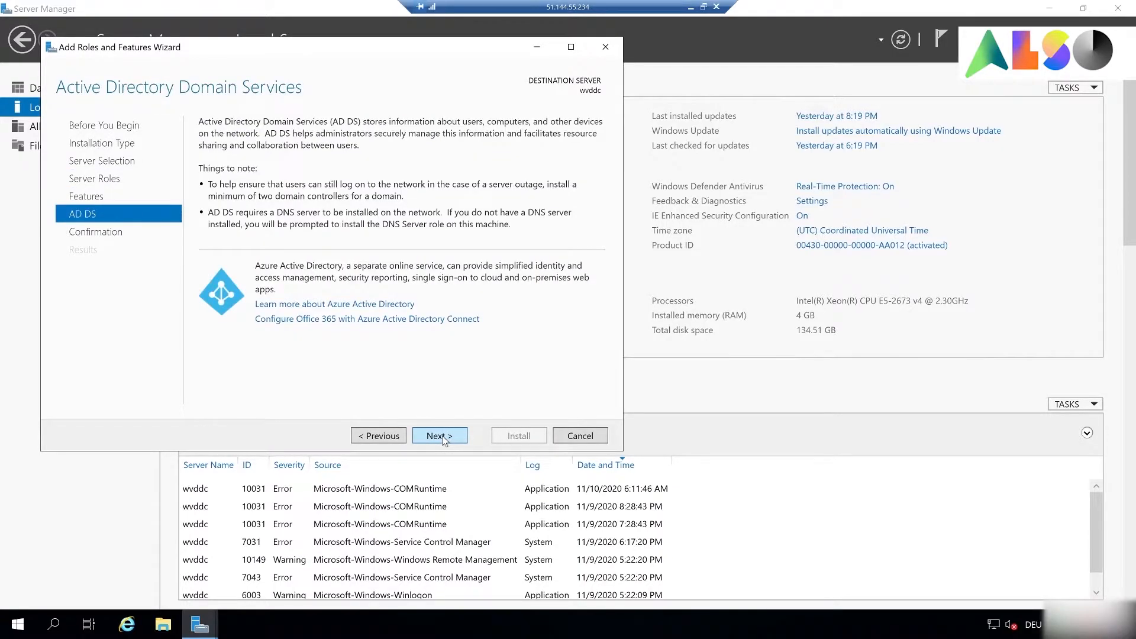
{"action": "left_click", "coordinate": [442, 436]}
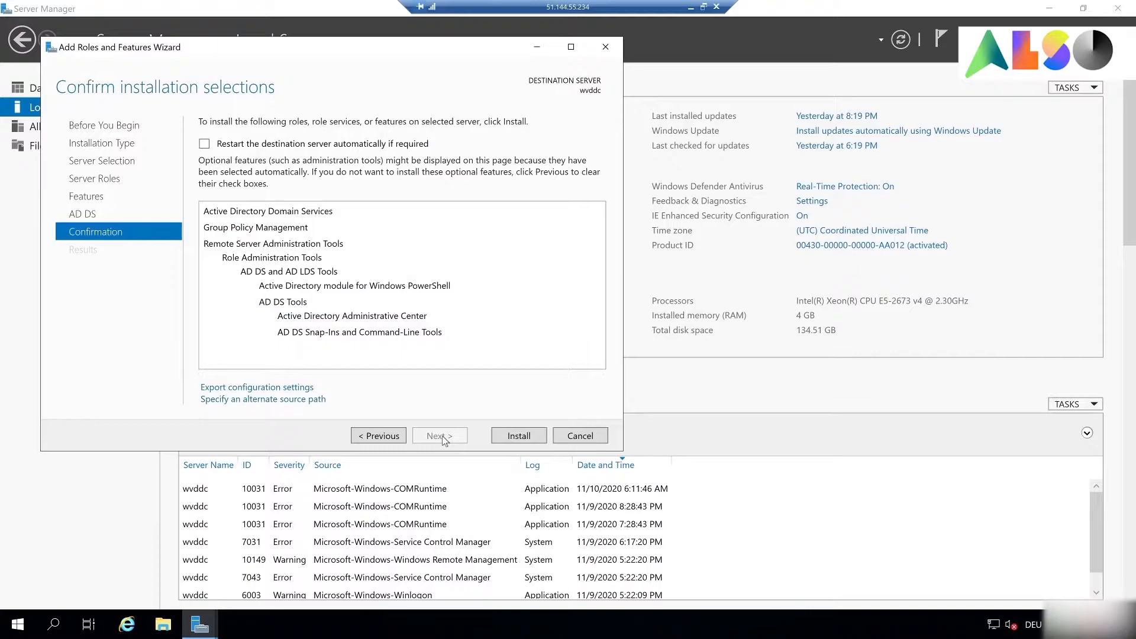
{"action": "left_click", "coordinate": [205, 143]}
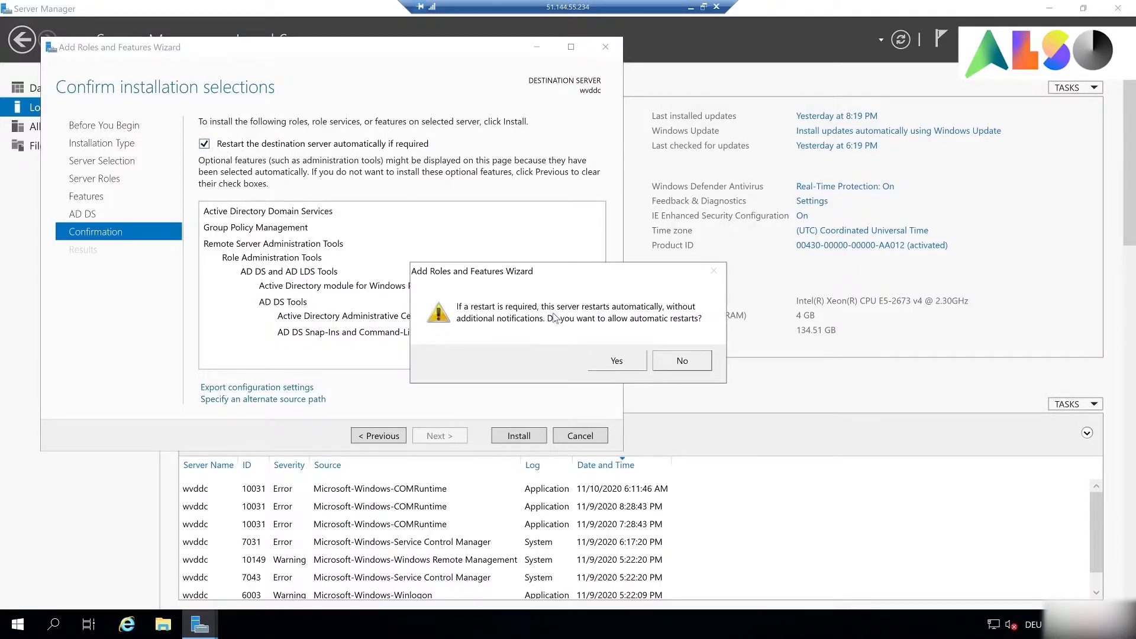
{"action": "left_click", "coordinate": [616, 361]}
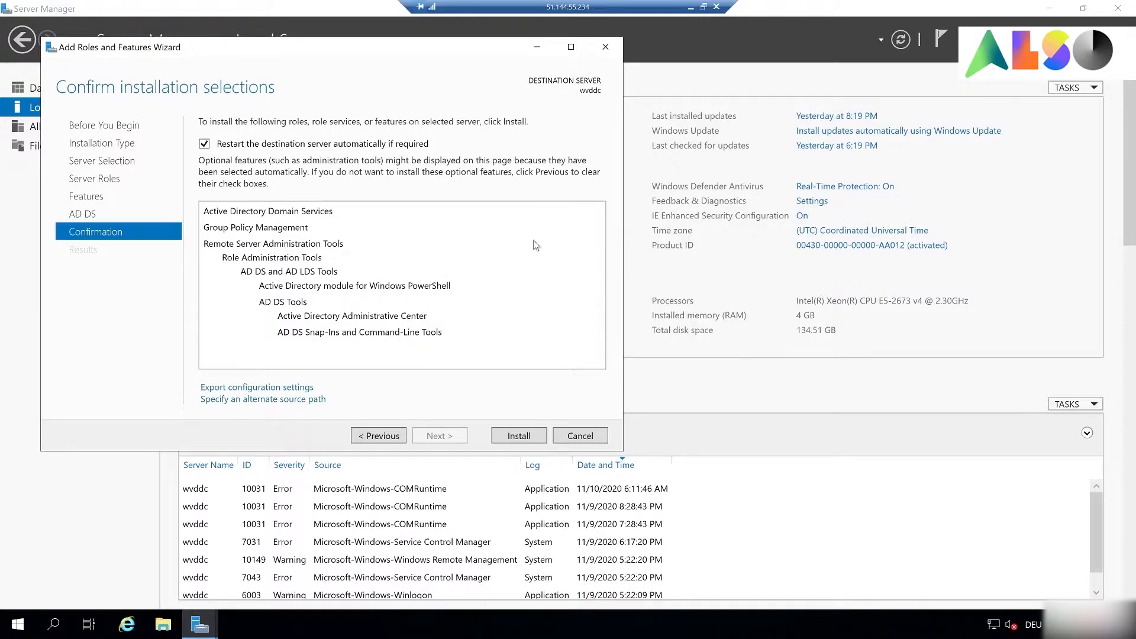
Step: Install the AD DS role on wvddc and close the wizard after it succeeds
{"action": "left_click", "coordinate": [515, 439]}
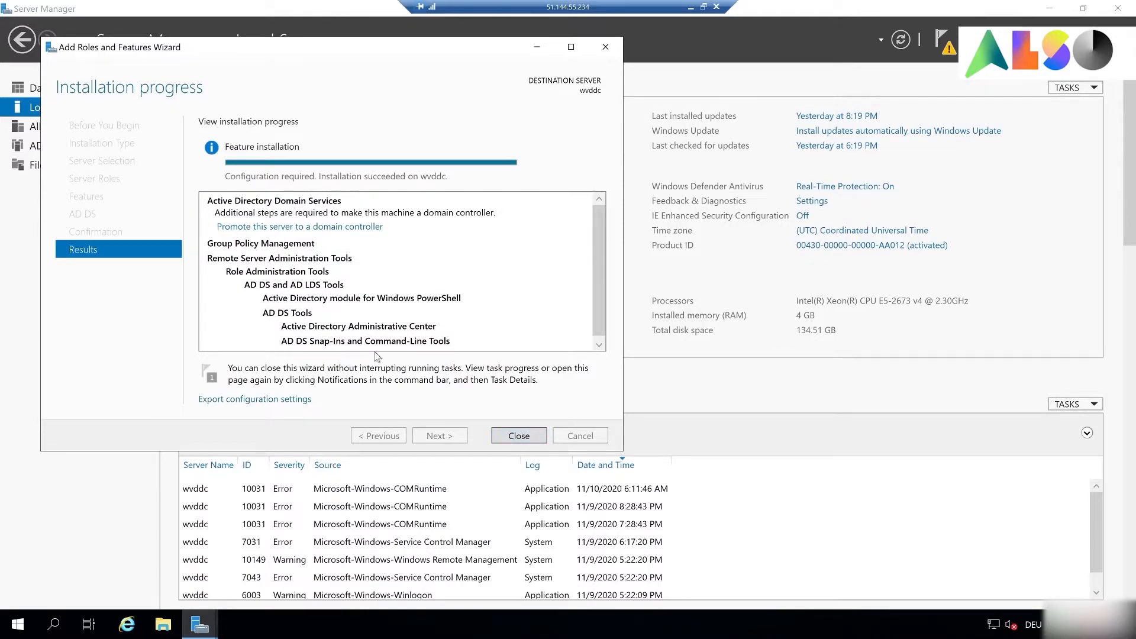
{"action": "left_click", "coordinate": [516, 438]}
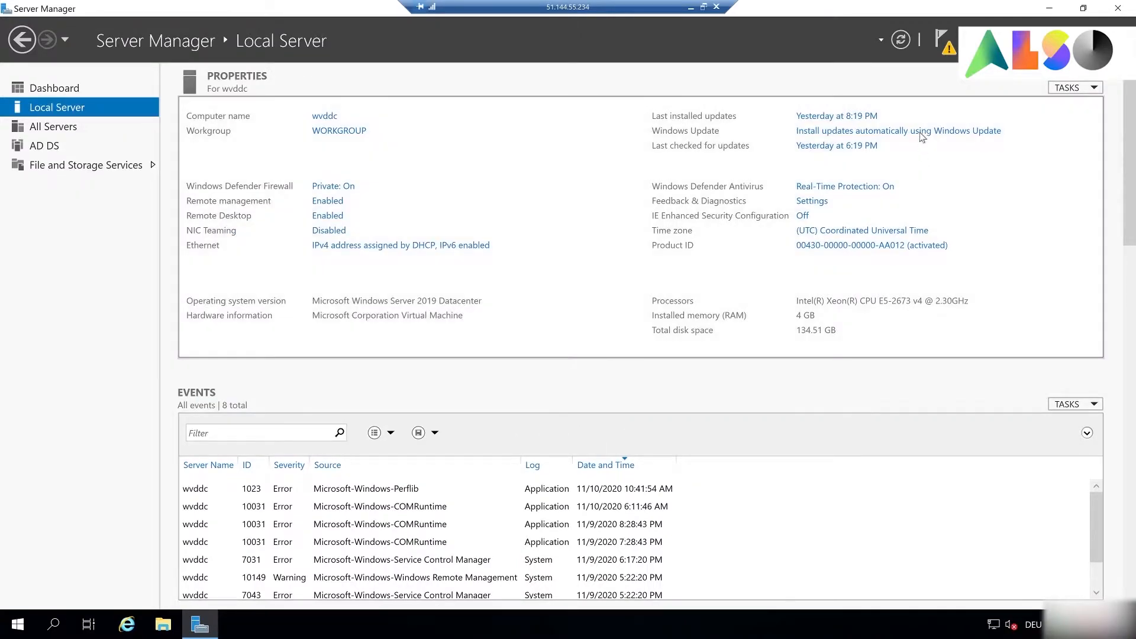
Step: Promote the server to a domain controller for a new forest with root domain also.wvd
{"action": "left_click", "coordinate": [949, 49]}
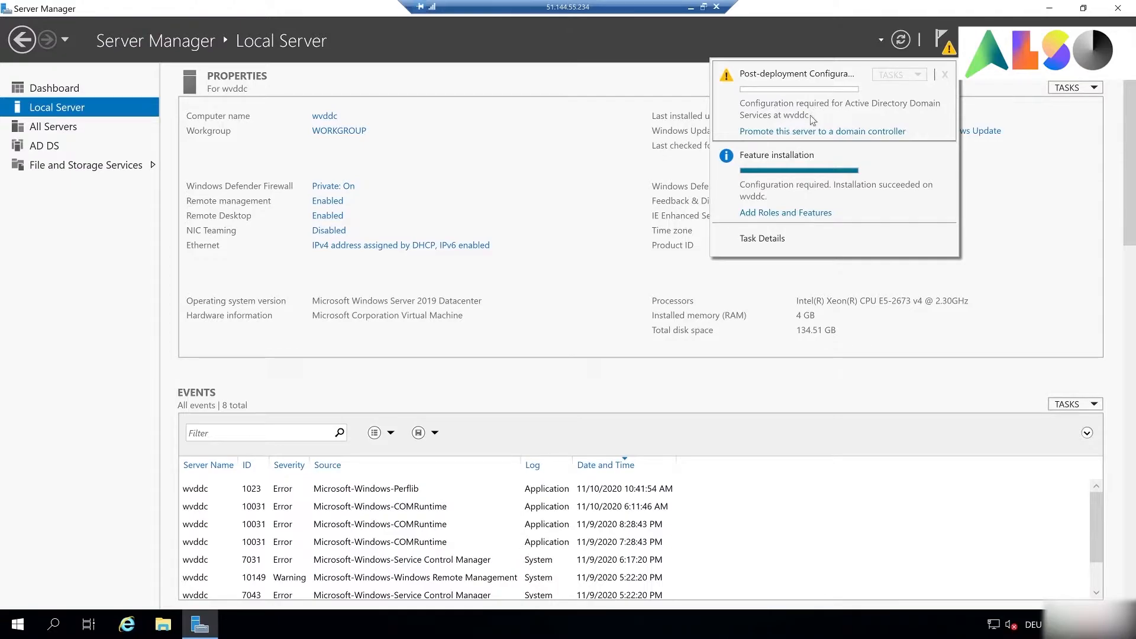
{"action": "left_click", "coordinate": [816, 132]}
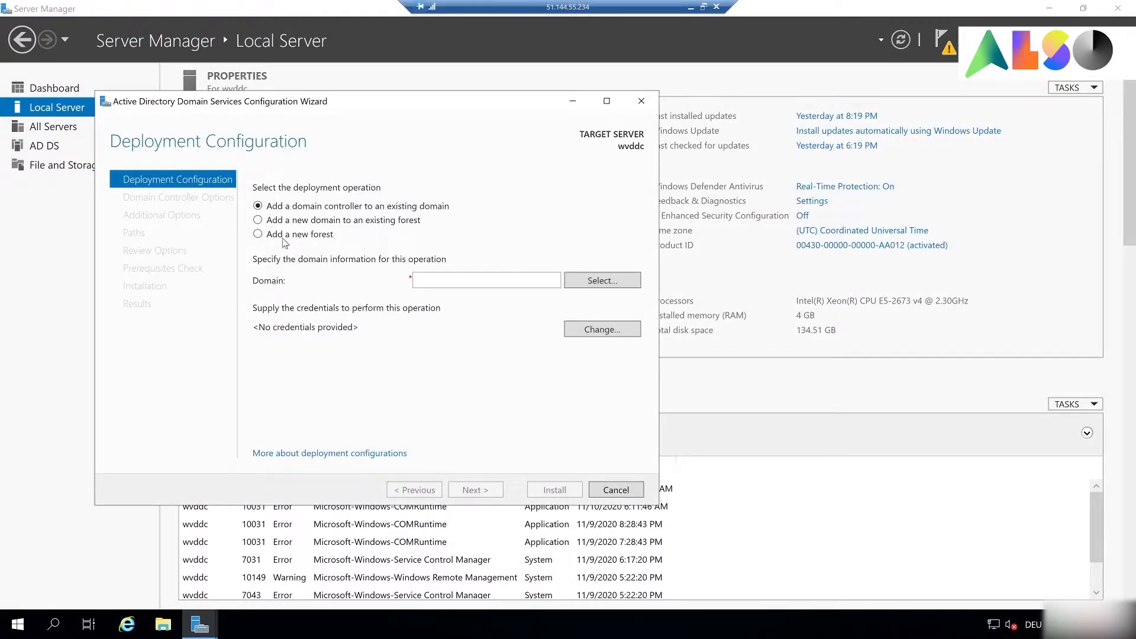
{"action": "left_click", "coordinate": [258, 234]}
{"action": "left_click", "coordinate": [529, 276]}
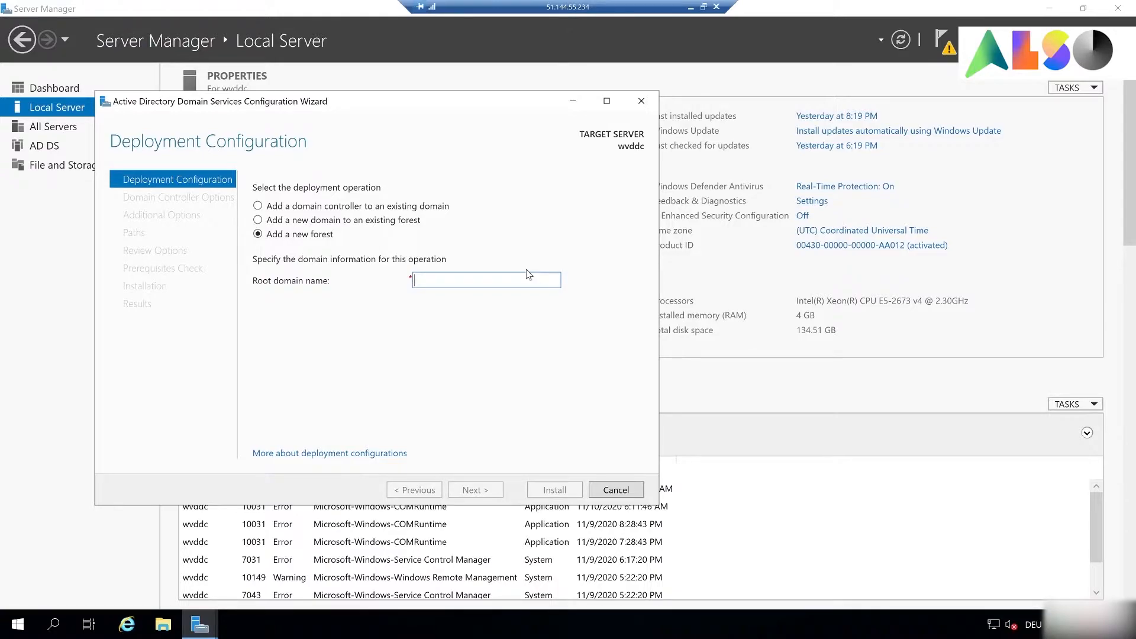
{"action": "type", "text": "also"}
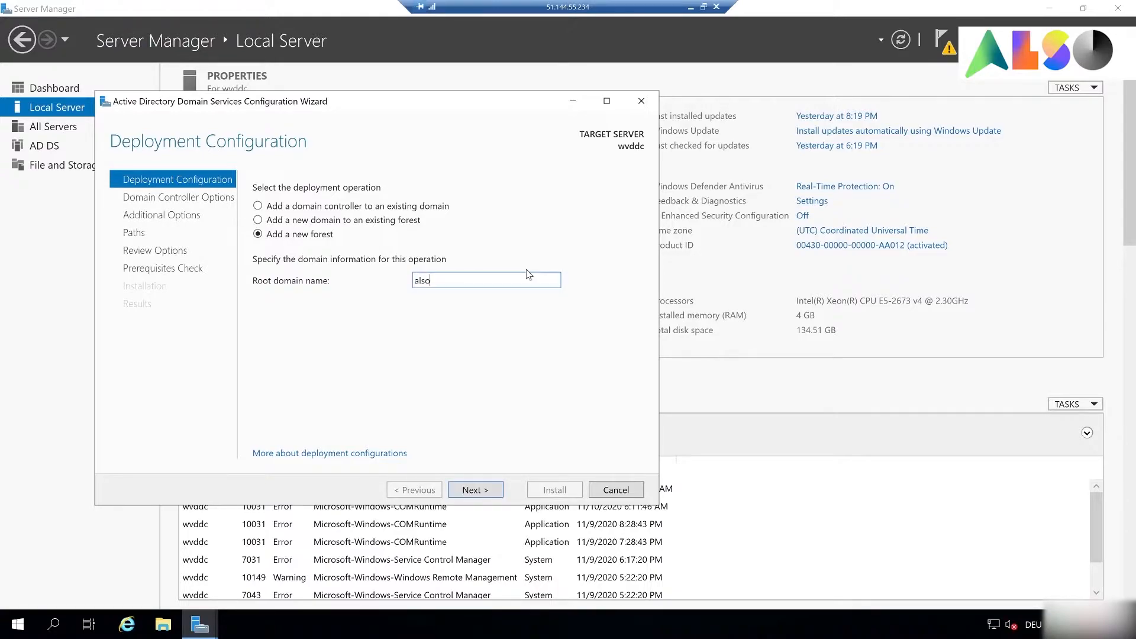
{"action": "type", "text": ".wvd"}
{"action": "left_click", "coordinate": [476, 492]}
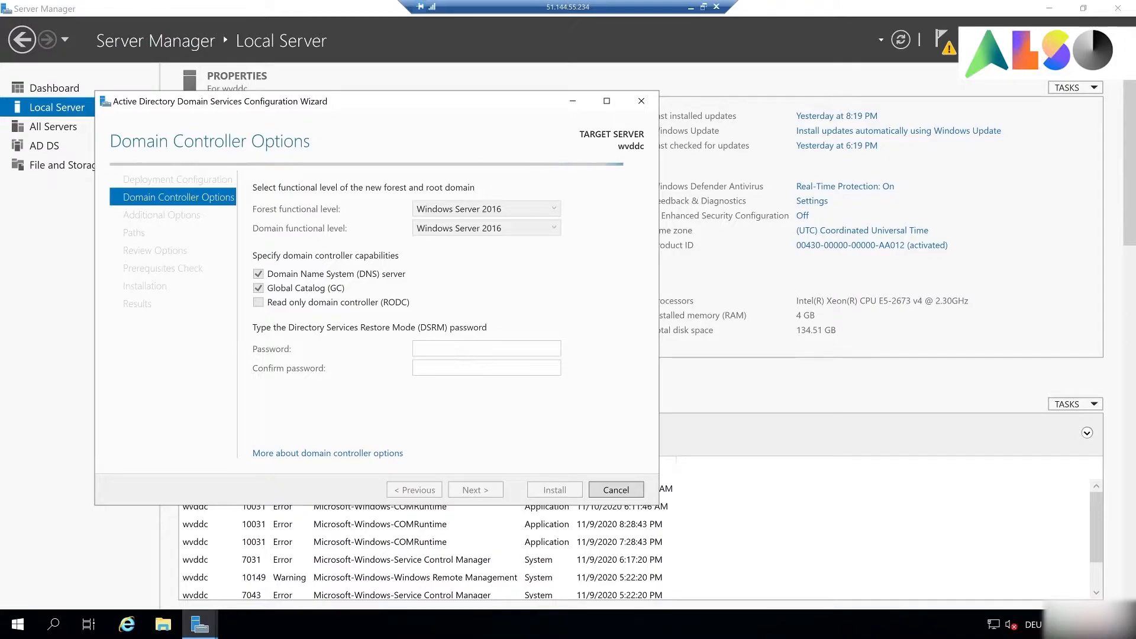
Step: Enter and confirm the DSRM password, moving on to DNS Options
{"action": "left_click", "coordinate": [473, 349]}
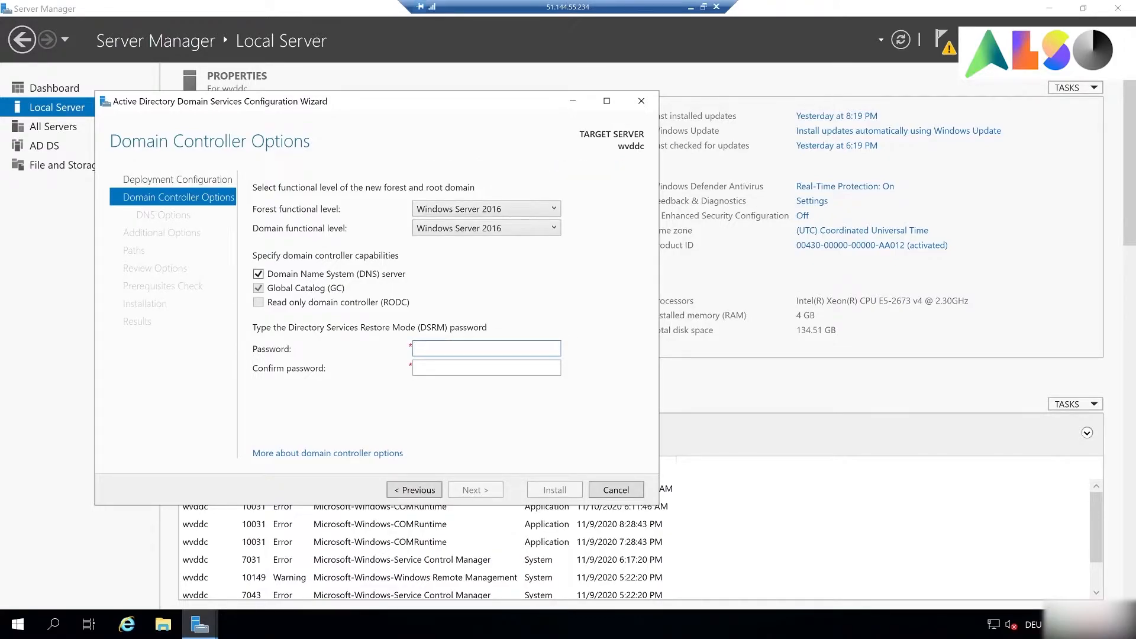
{"action": "type", "text": "••••••••••••"}
{"action": "left_click", "coordinate": [444, 367]}
{"action": "type", "text": "•••••••••••"}
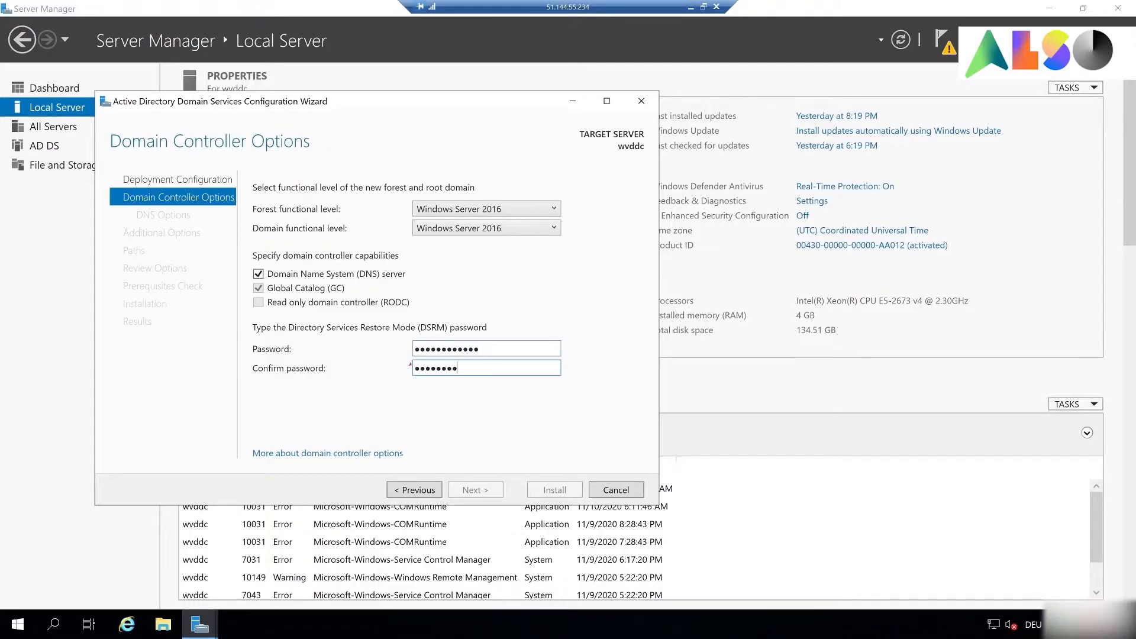
{"action": "type", "text": "•"}
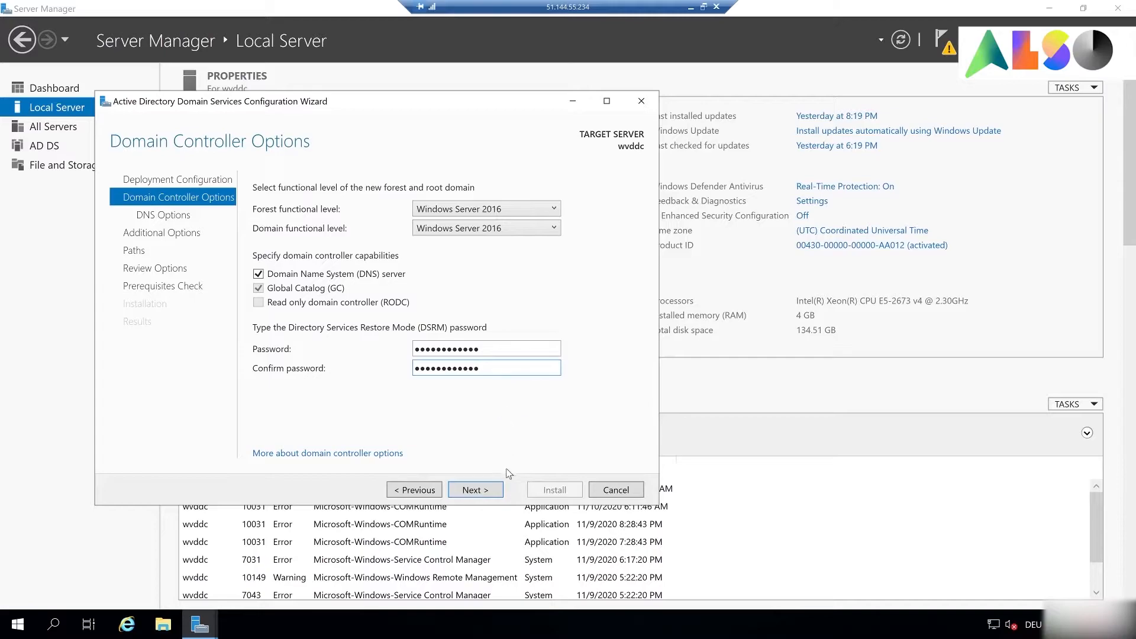
{"action": "left_click", "coordinate": [485, 489]}
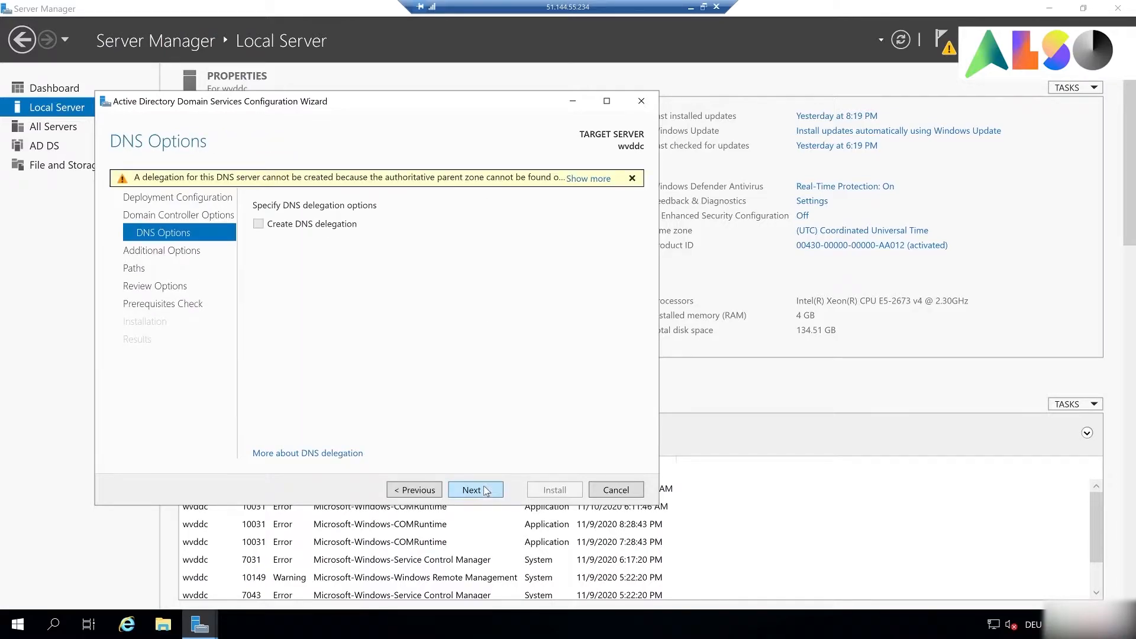
Step: Keep default DNS settings, NetBIOS name ALSO and default NTDS/SYSVOL paths until prerequisites pass
{"action": "left_click", "coordinate": [485, 490]}
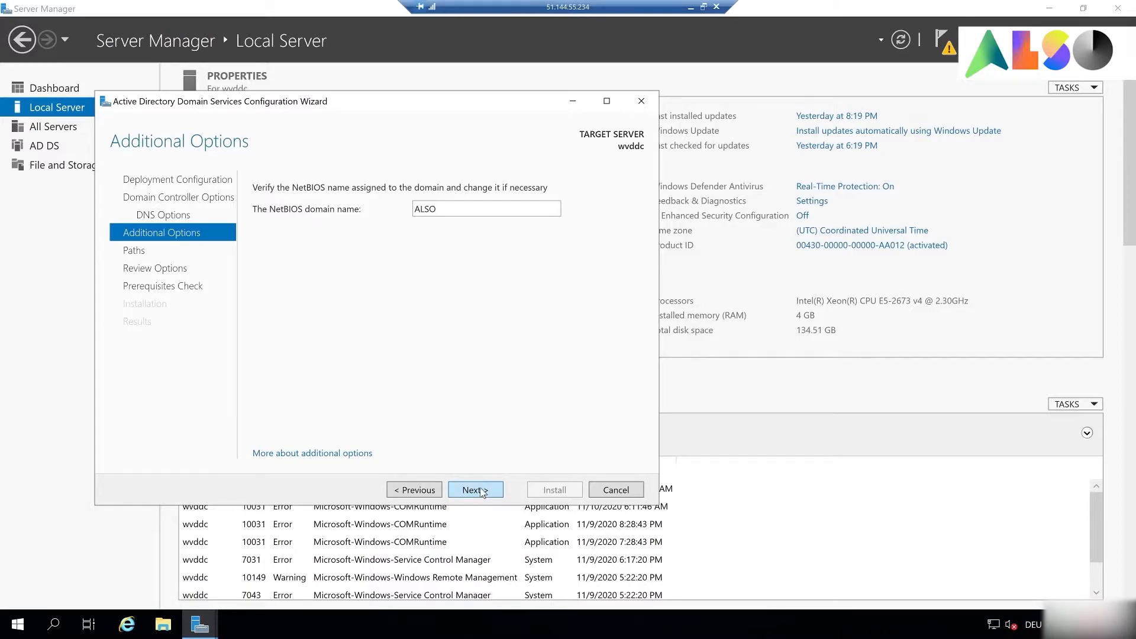
{"action": "left_click", "coordinate": [482, 491]}
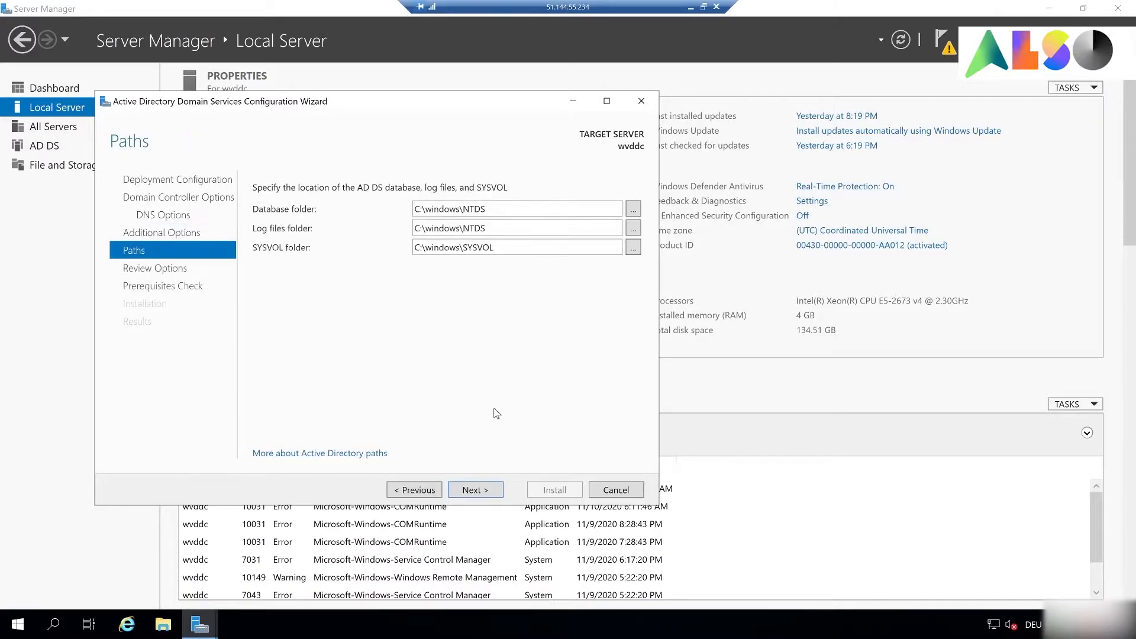
{"action": "left_click", "coordinate": [477, 491]}
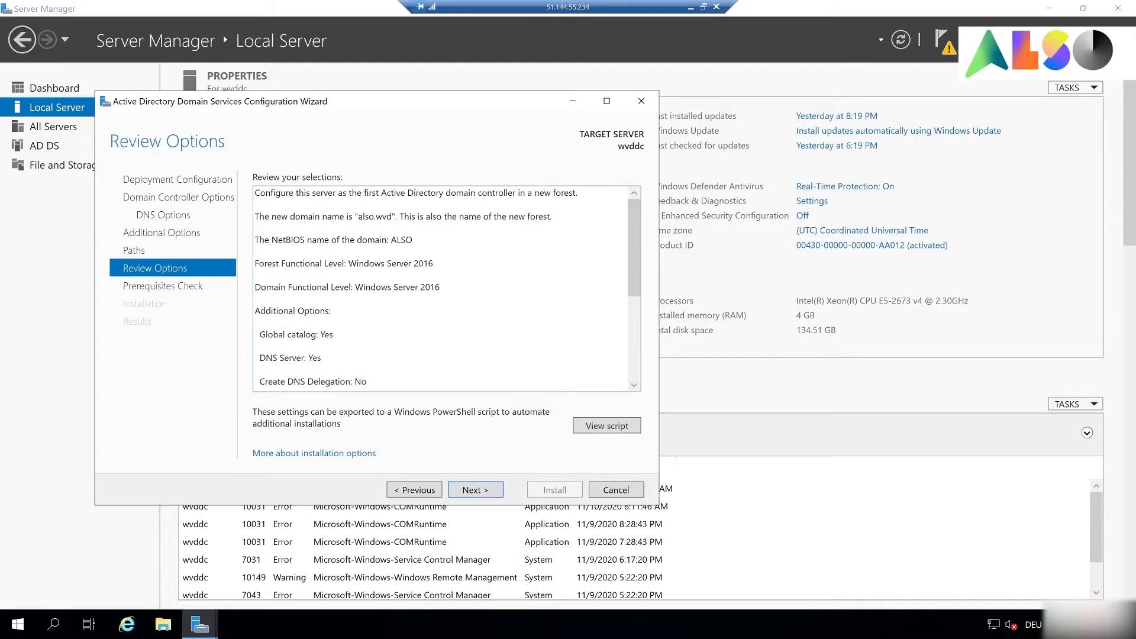
{"action": "left_click", "coordinate": [477, 492]}
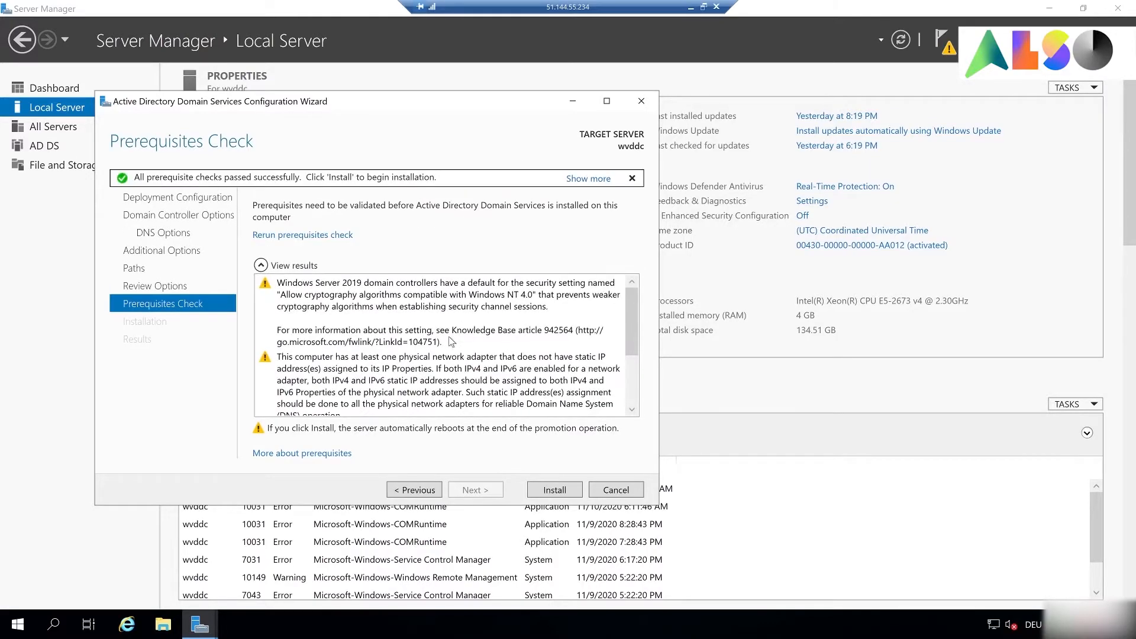
Step: Confirm the passed prerequisites and install AD DS so the server becomes also.wvd's domain controller
{"action": "left_click", "coordinate": [558, 491]}
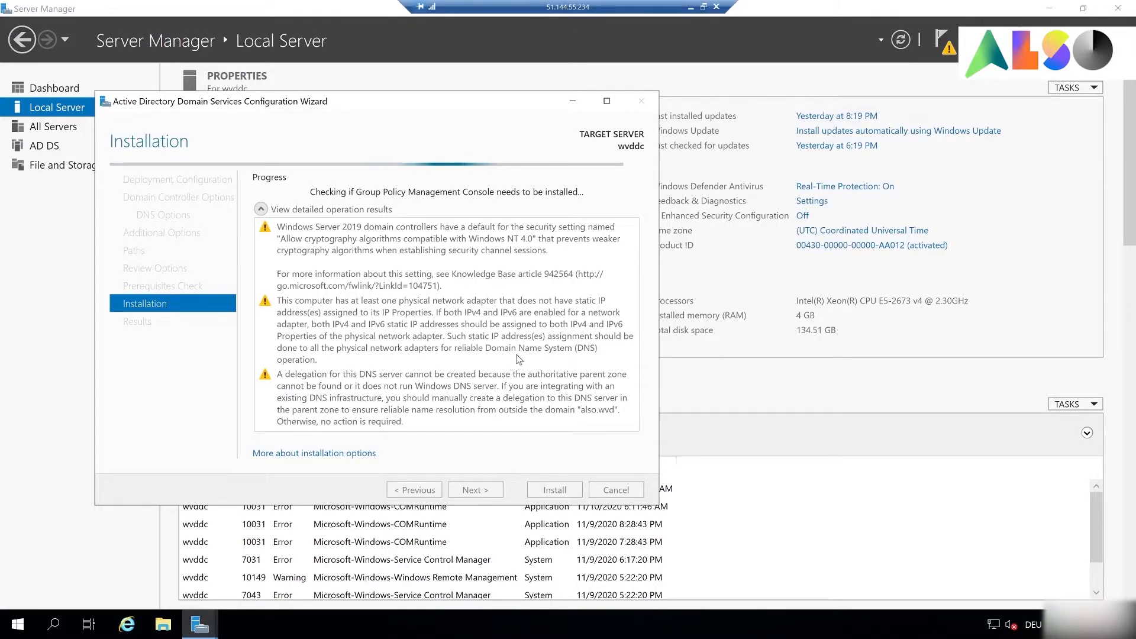
Step: Open the Azure VM sizes documentation in English from the Azure Links bookmarks in a new tab
{"action": "left_click", "coordinate": [691, 8]}
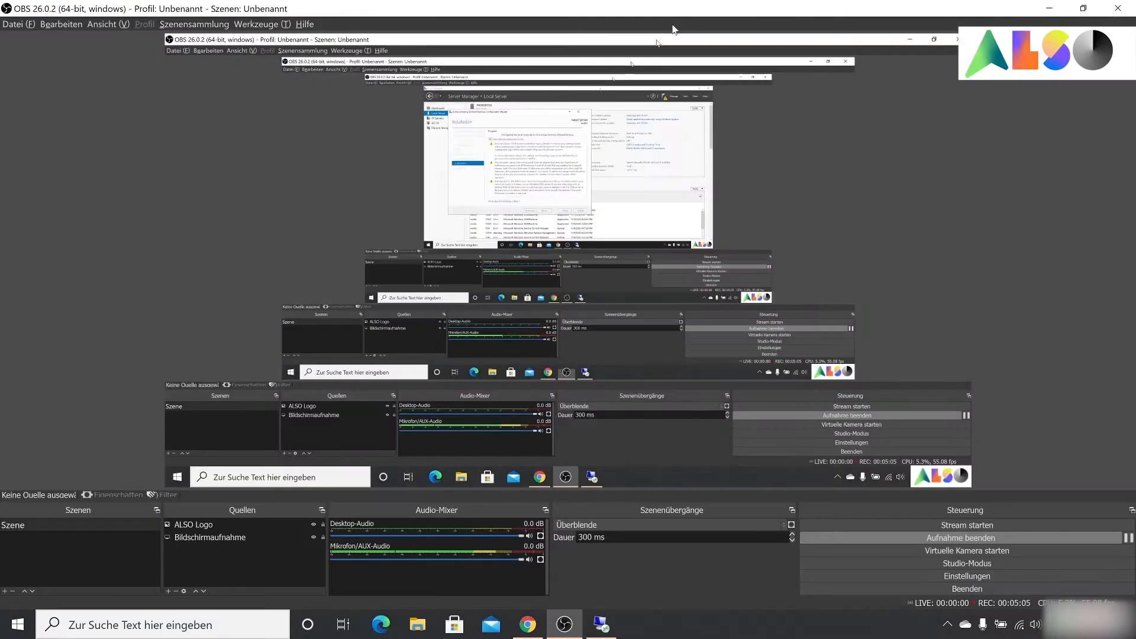
{"action": "left_click", "coordinate": [529, 624]}
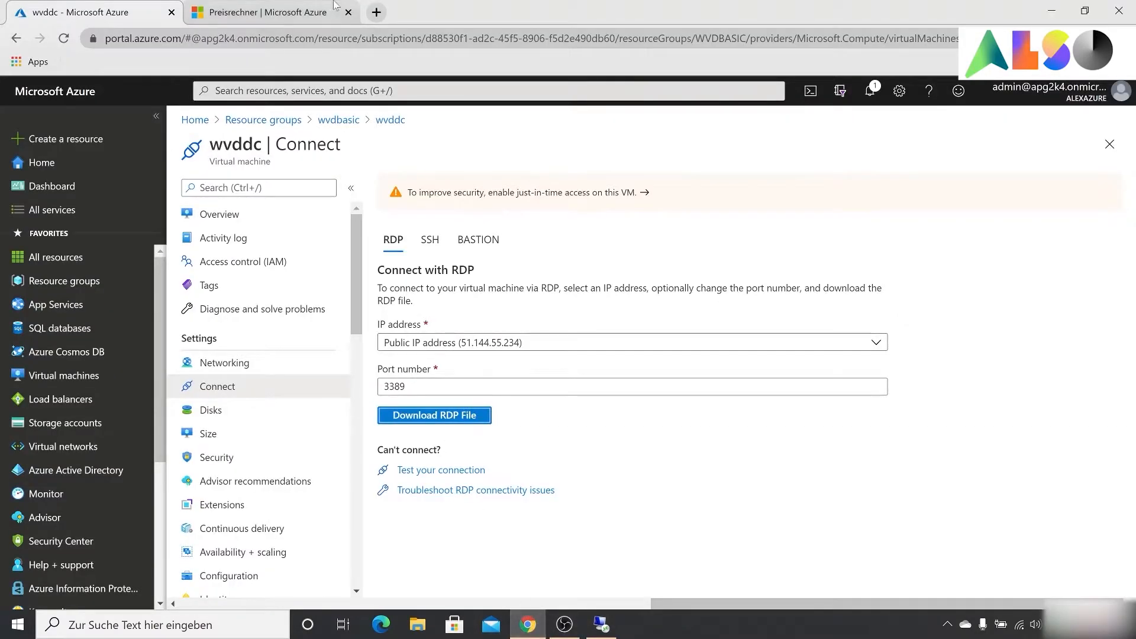
{"action": "left_click", "coordinate": [376, 12]}
{"action": "left_click", "coordinate": [538, 62]}
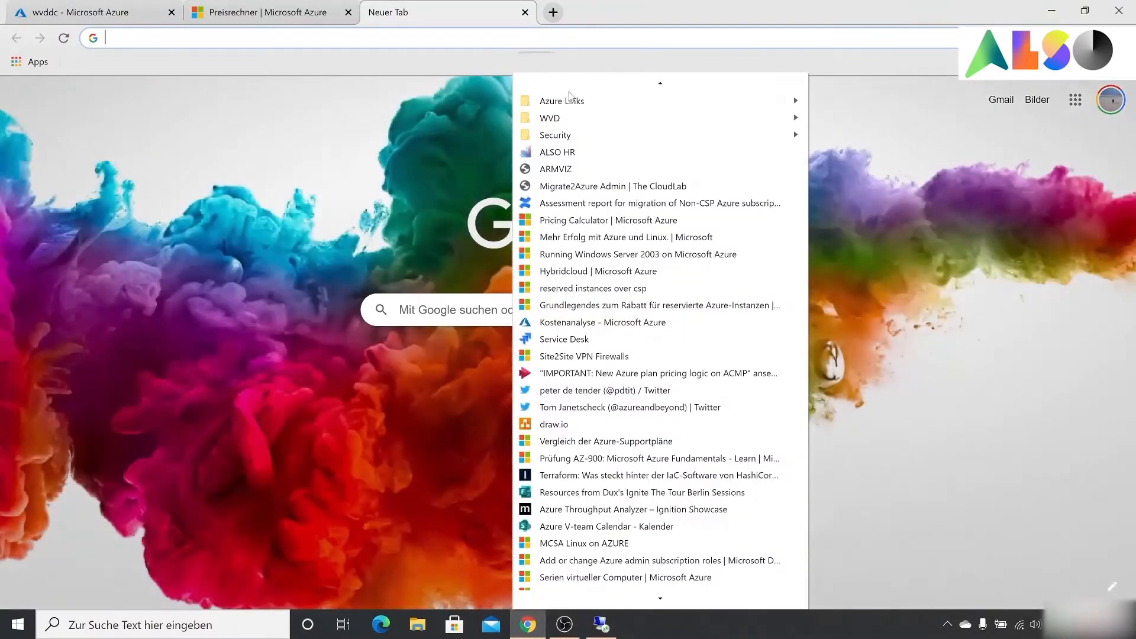
{"action": "mouse_move", "coordinate": [770, 101]}
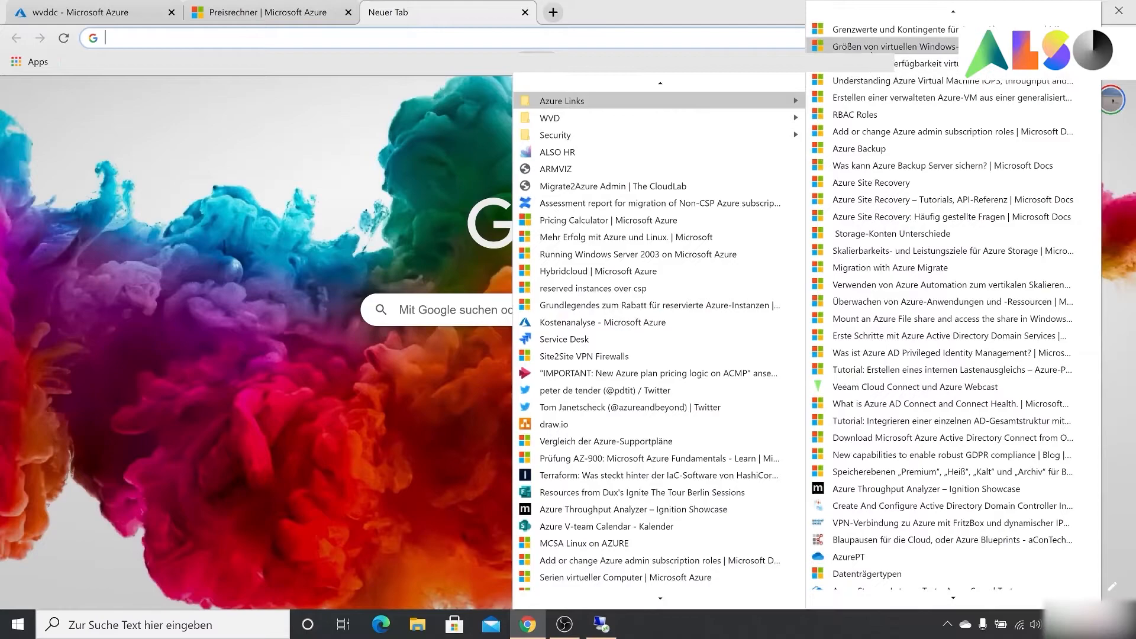
{"action": "left_click", "coordinate": [864, 46]}
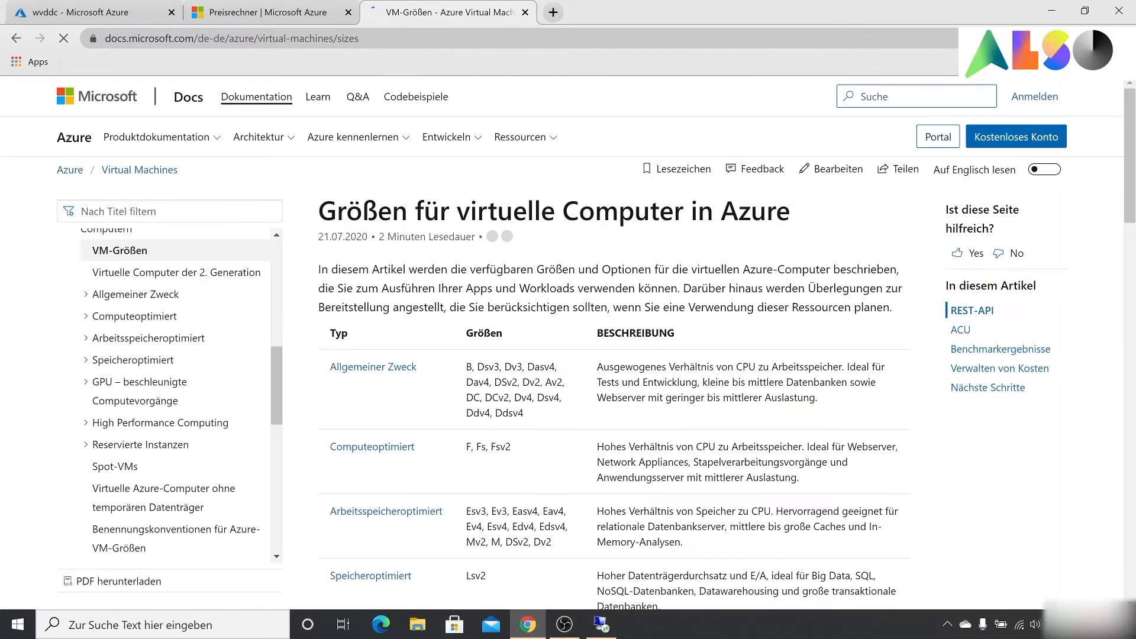
{"action": "left_click", "coordinate": [1037, 170]}
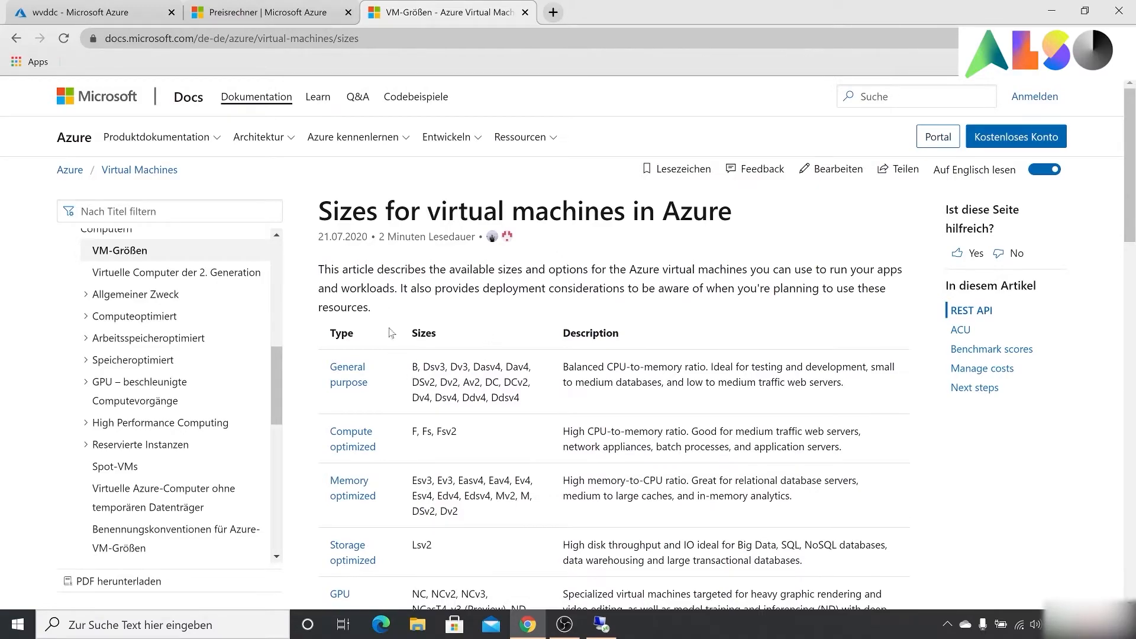
Step: Go to the general purpose B-series burstable sizes page and scroll down to its size table
{"action": "left_click", "coordinate": [354, 376]}
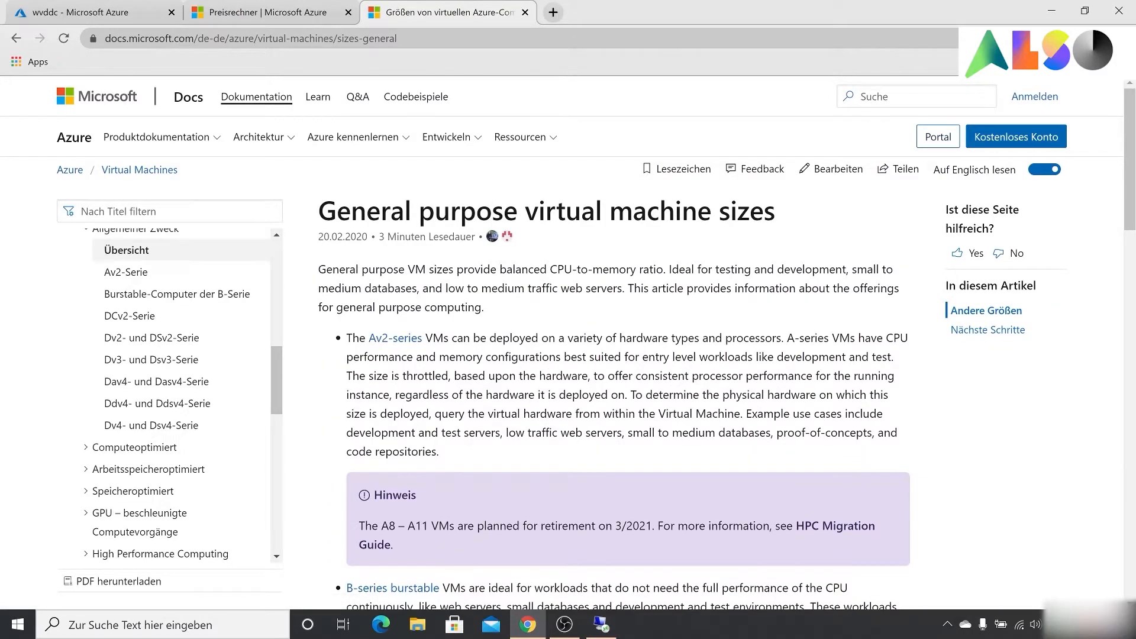
{"action": "left_click", "coordinate": [172, 302]}
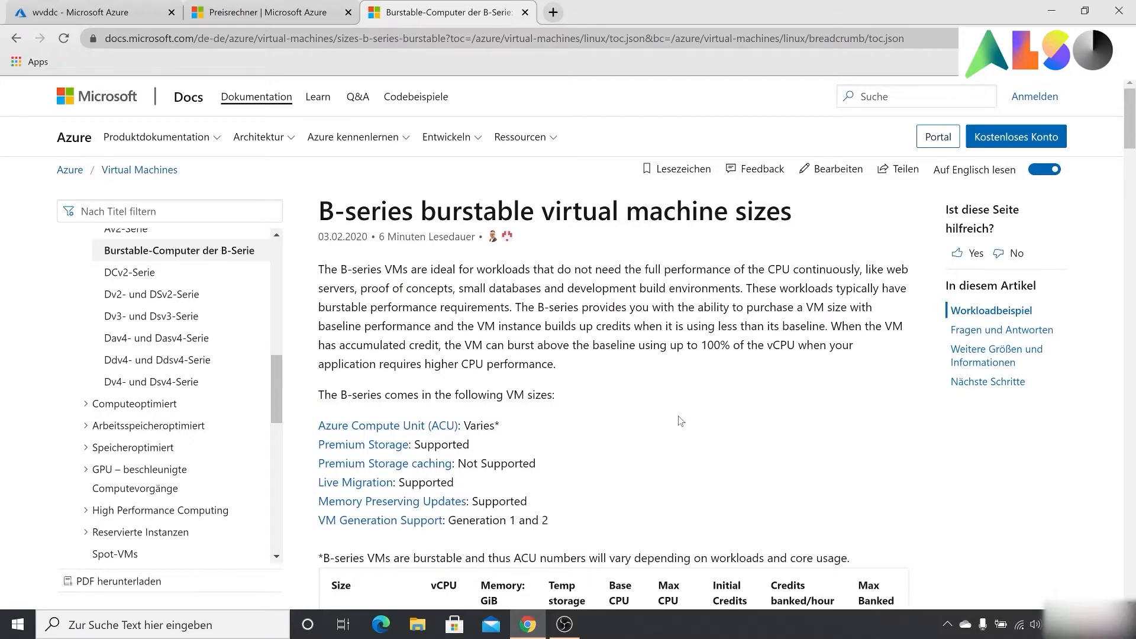
{"action": "scroll", "coordinate": [616, 436], "scroll_direction": "down", "scroll_amount": 3}
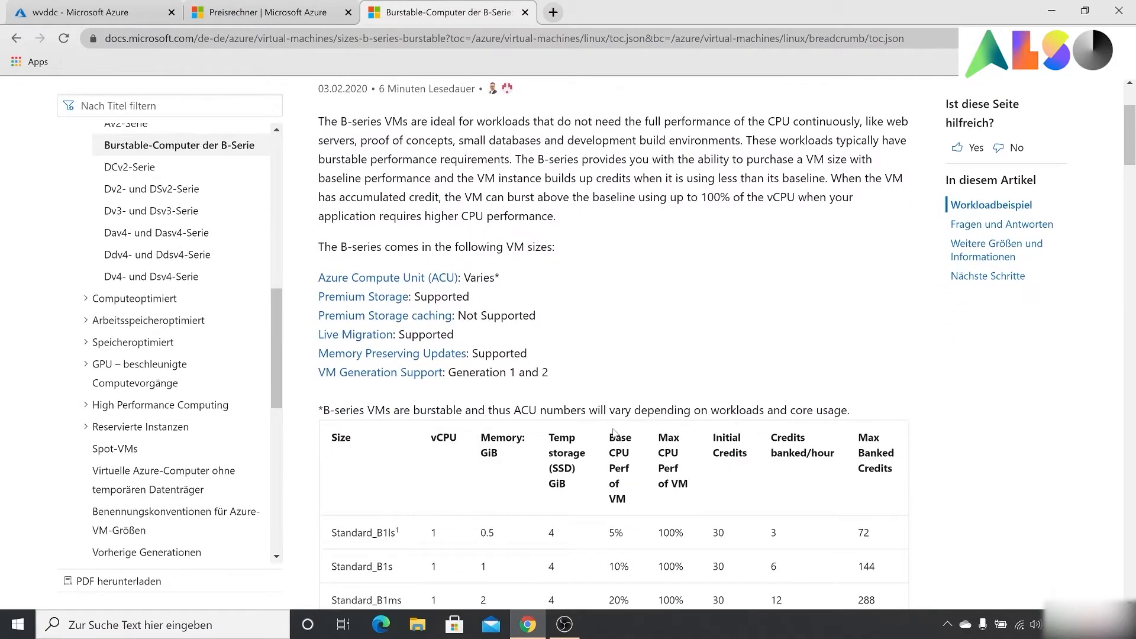
{"action": "scroll", "coordinate": [615, 437], "scroll_direction": "down", "scroll_amount": 3}
{"action": "scroll", "coordinate": [616, 435], "scroll_direction": "down", "scroll_amount": 1}
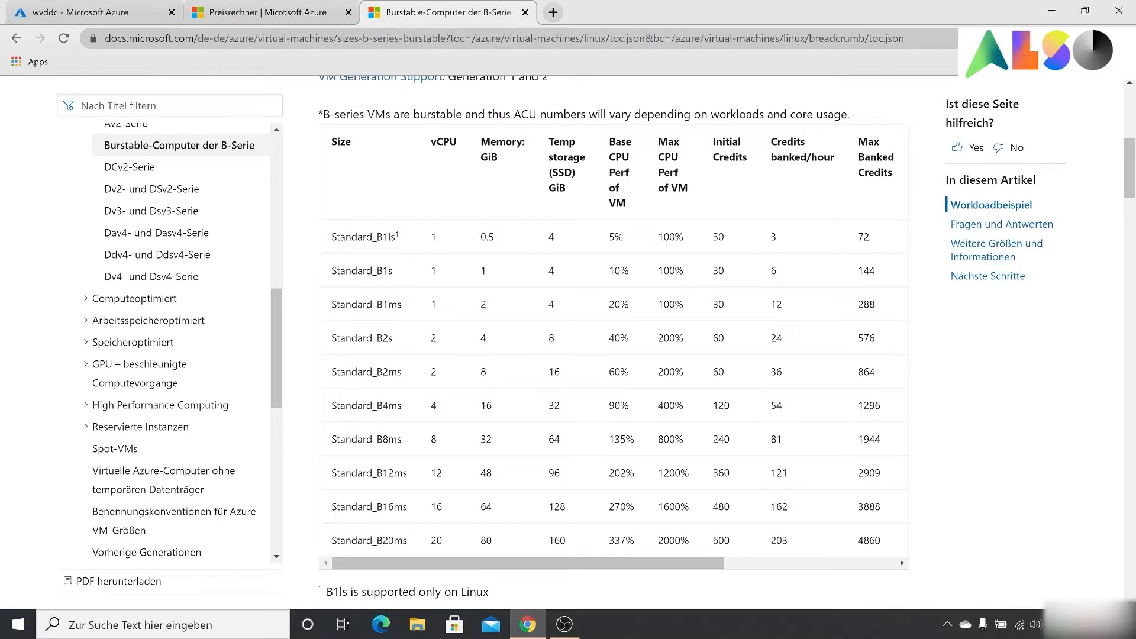
Step: Highlight Standard_B2s's 200% Max CPU value, then return to the wvddc Azure portal tab
{"action": "mouse_move", "coordinate": [710, 562]}
{"action": "left_mouse_down"}
{"action": "mouse_move", "coordinate": [793, 562]}
{"action": "mouse_move", "coordinate": [703, 564]}
{"action": "left_mouse_up"}
{"action": "left_click_drag", "start_coordinate": [658, 337], "coordinate": [690, 339]}
{"action": "left_click", "coordinate": [693, 342]}
{"action": "left_click", "coordinate": [126, 18]}
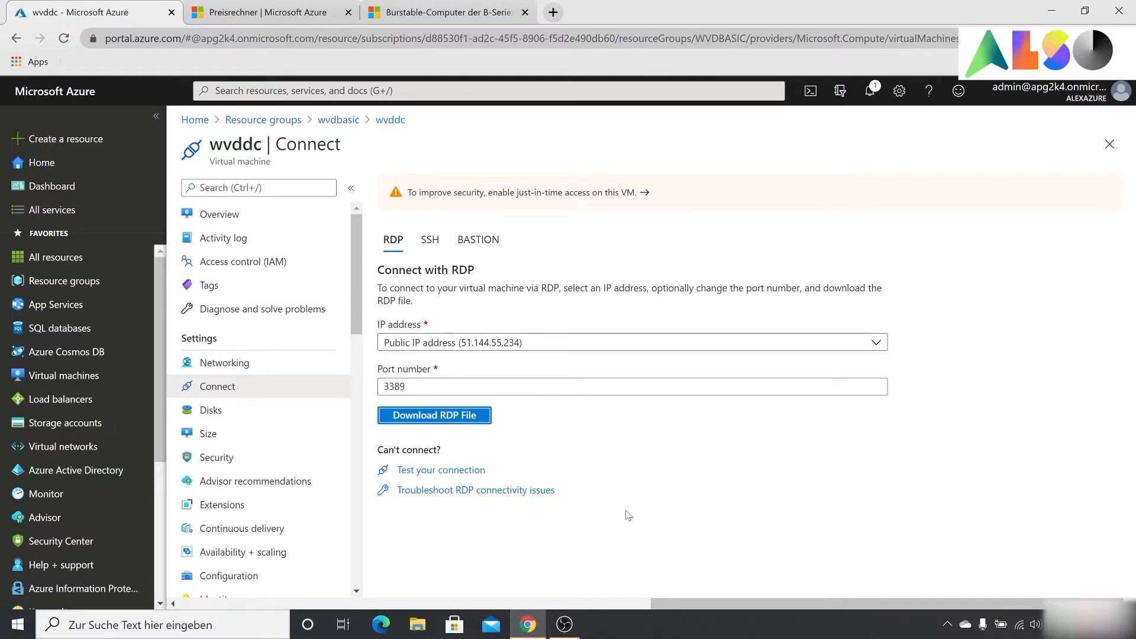
Step: Launch the downloaded wvddc.rdp file for wvddc in wvdbasic and sign in with the admin password
{"action": "left_click", "coordinate": [331, 122]}
{"action": "left_click", "coordinate": [663, 470]}
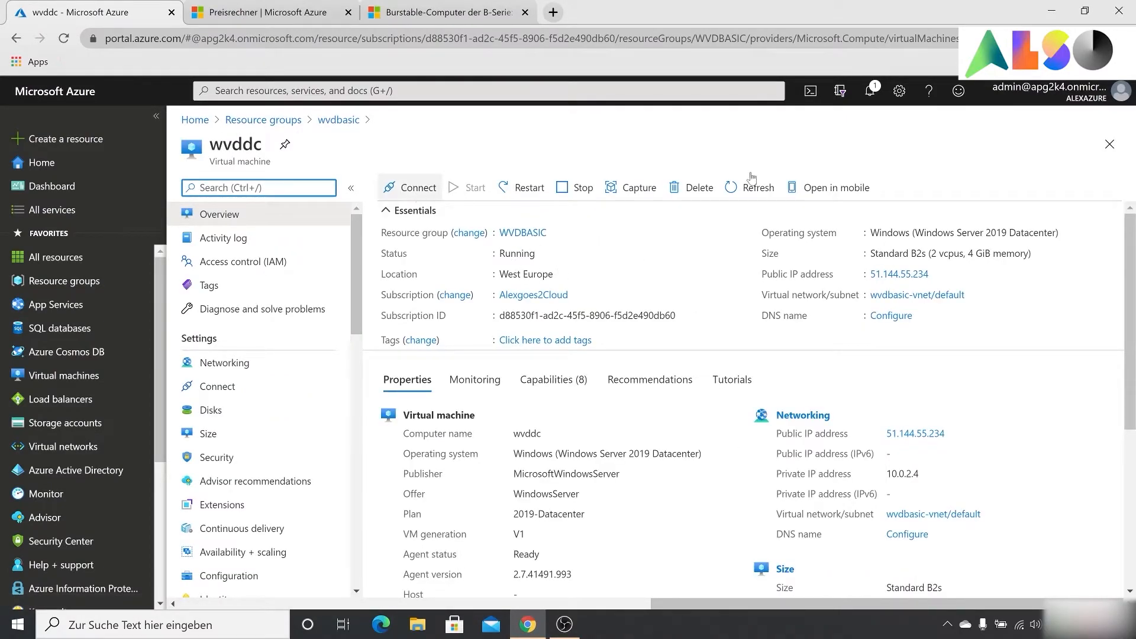
{"action": "left_click", "coordinate": [1123, 38]}
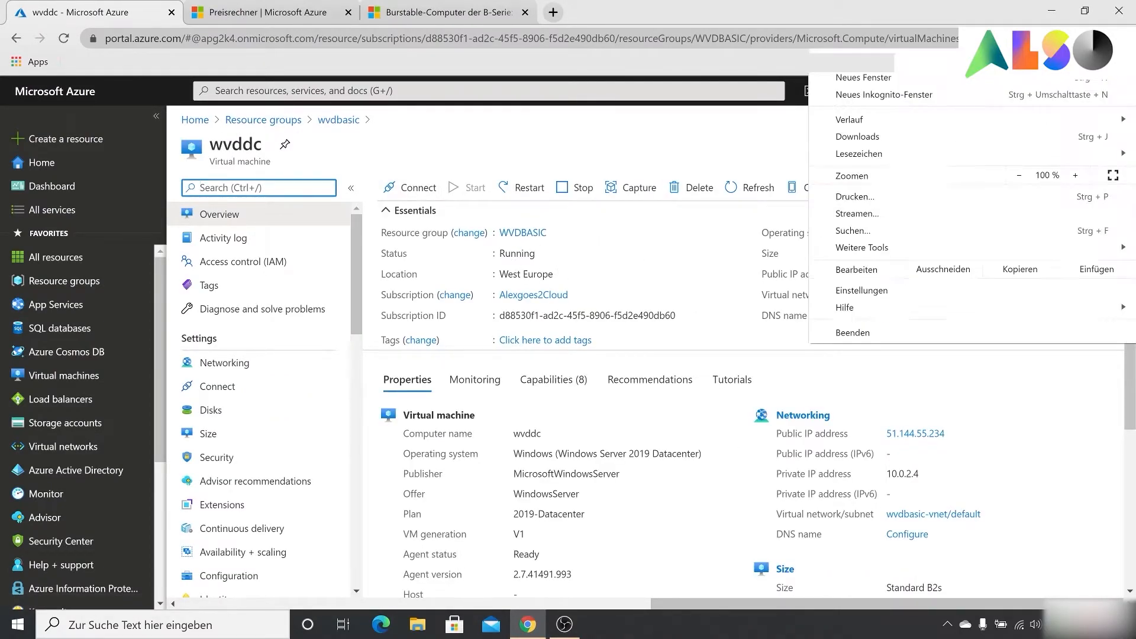
{"action": "left_click", "coordinate": [888, 137]}
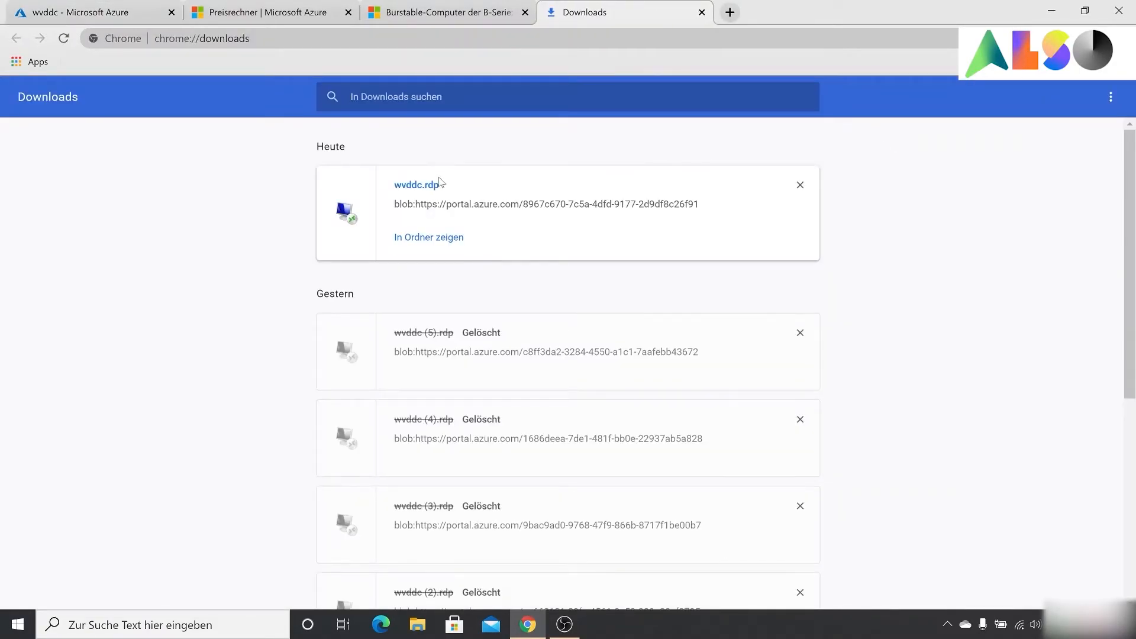
{"action": "left_click", "coordinate": [430, 186]}
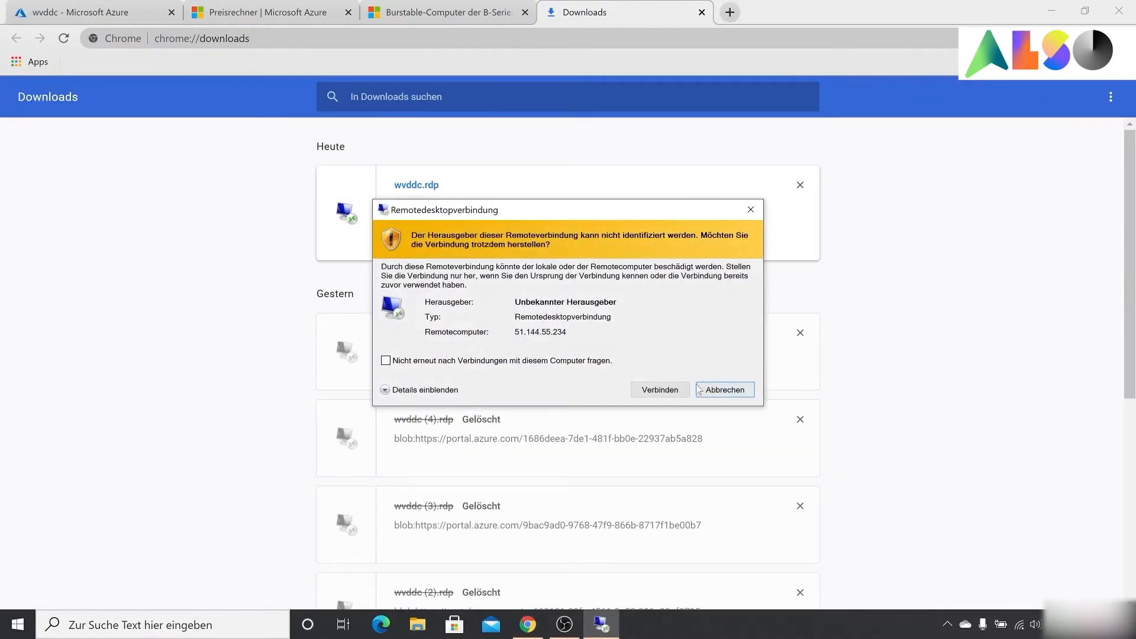
{"action": "left_click", "coordinate": [654, 390]}
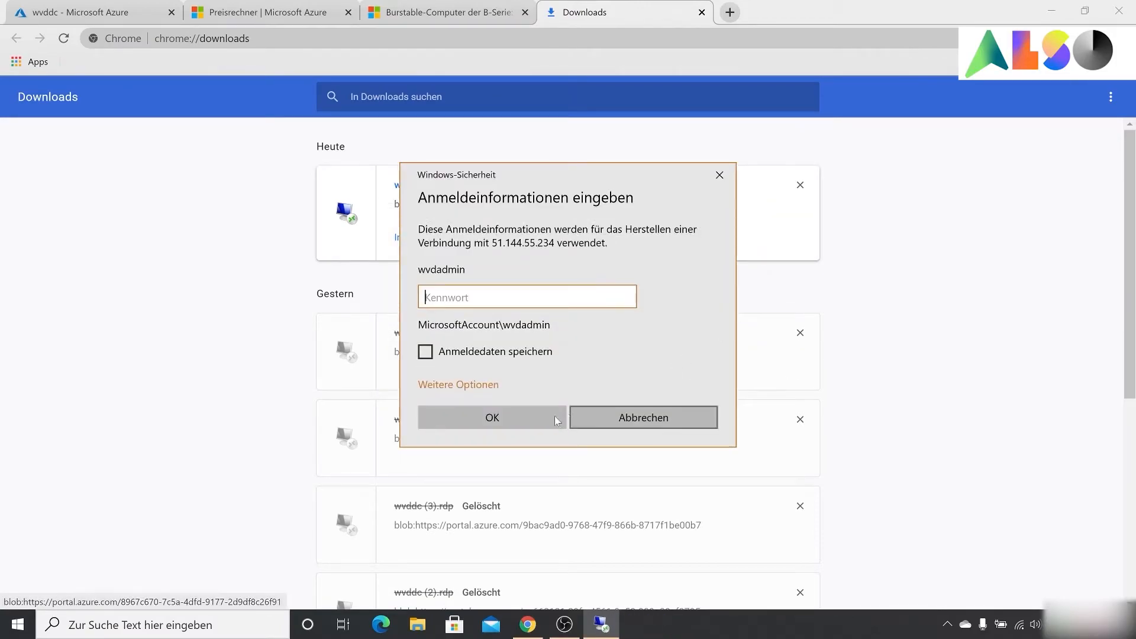
{"action": "type", "text": "***********"}
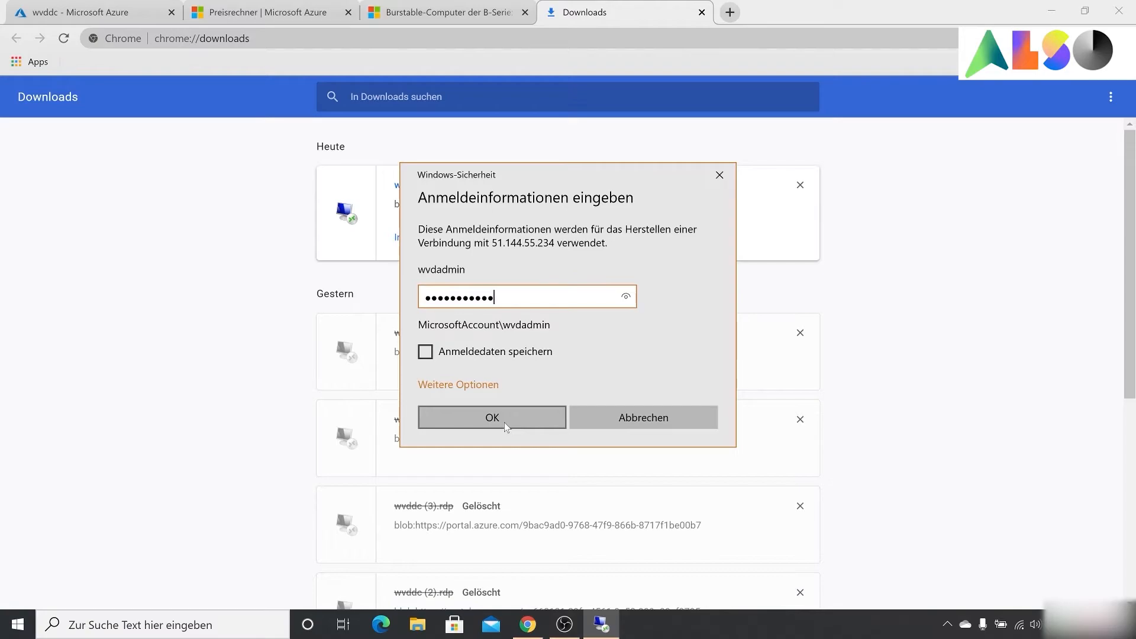
{"action": "left_click", "coordinate": [505, 425]}
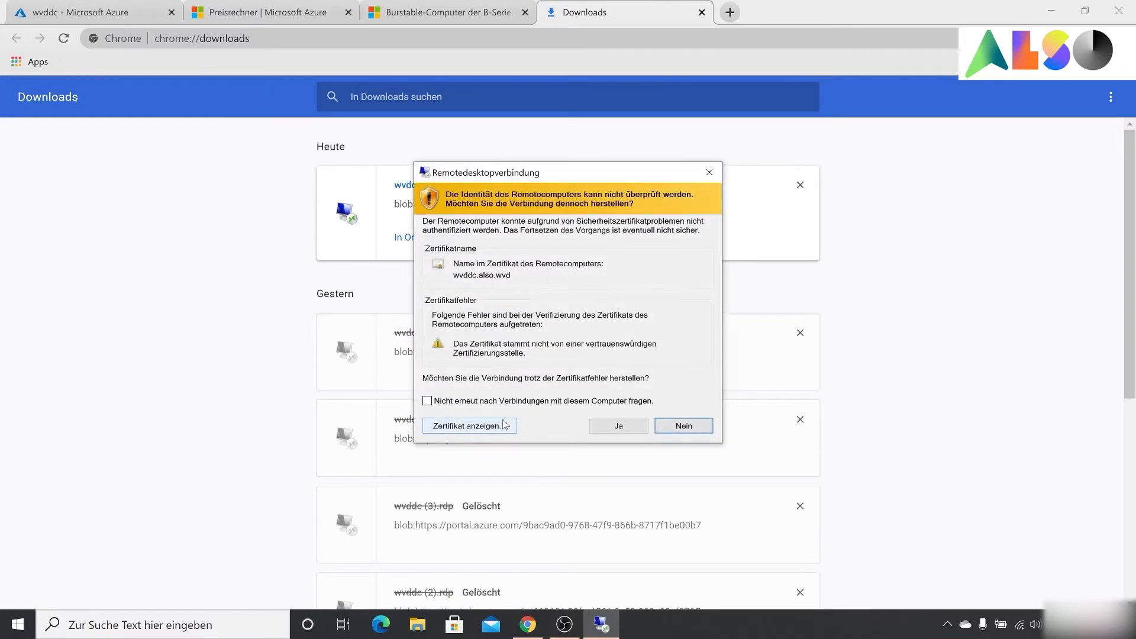
Step: Accept wvddc's certificate warning and, once Server Manager loads, open its Tools menu
{"action": "left_click", "coordinate": [618, 426]}
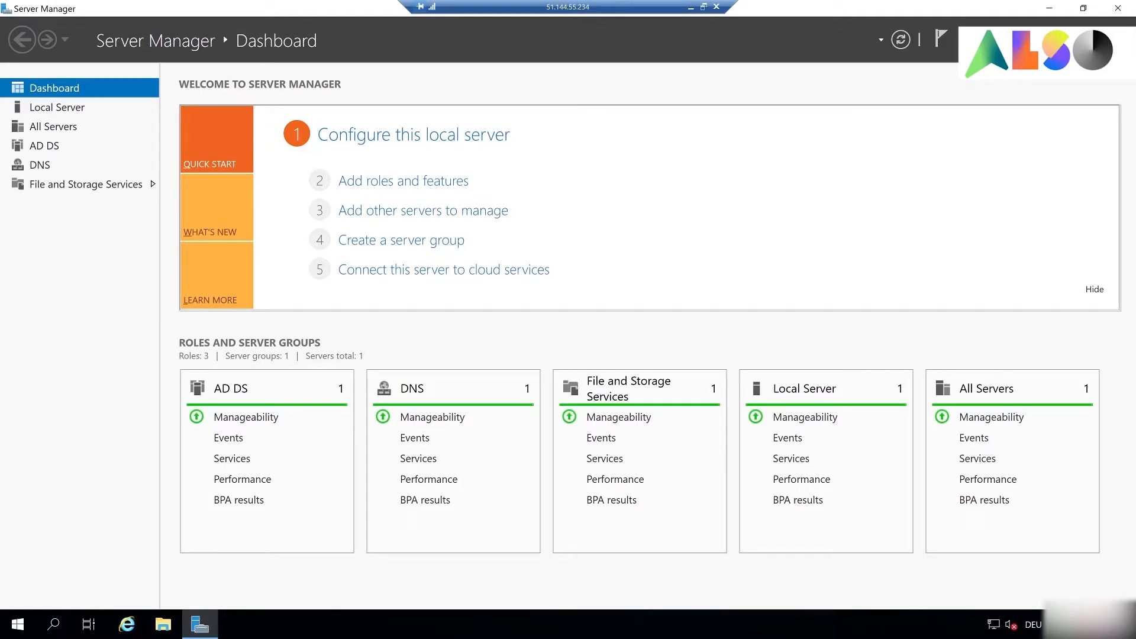
{"action": "left_click", "coordinate": [1026, 39]}
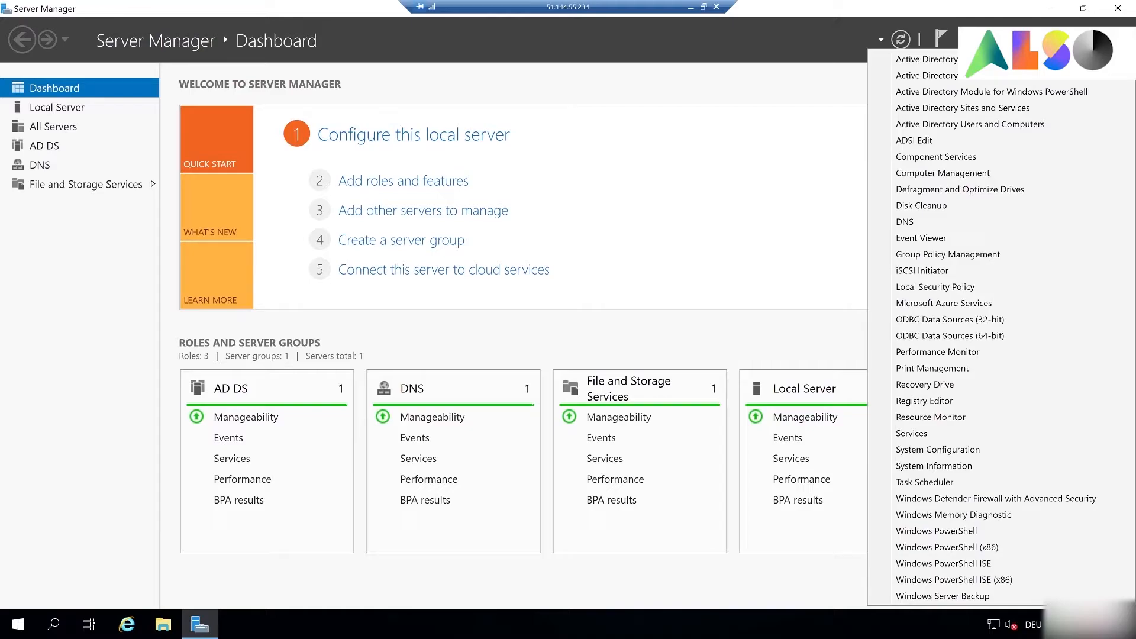
Step: Launch Active Directory Users and Computers and add an OU named WVD directly under also.wvd
{"action": "left_click", "coordinate": [960, 125]}
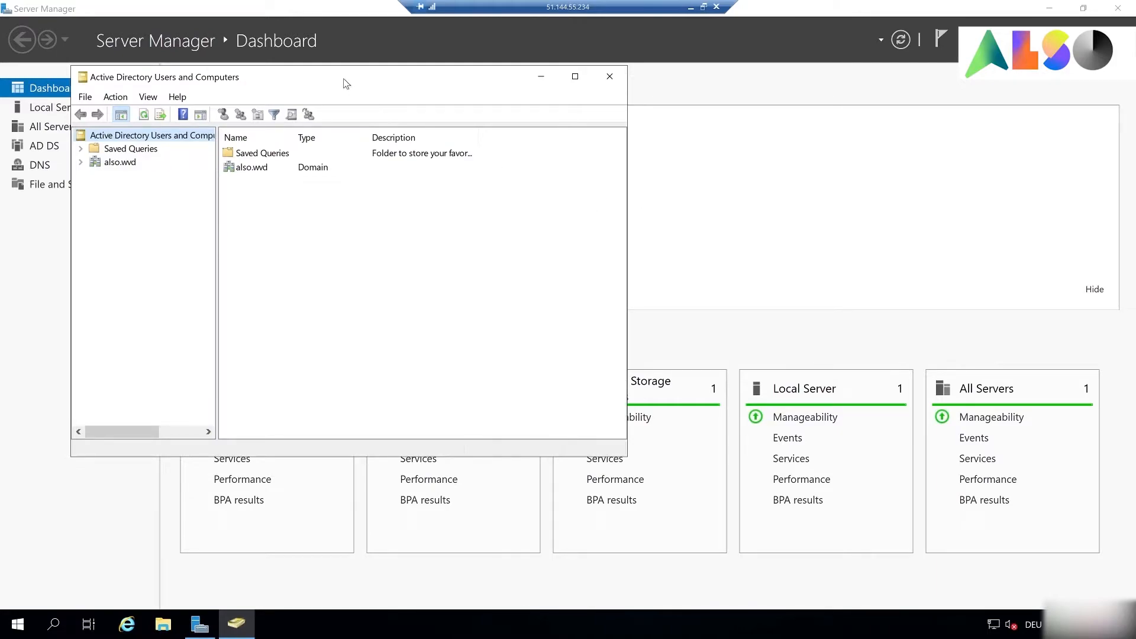
{"action": "left_click", "coordinate": [296, 188]}
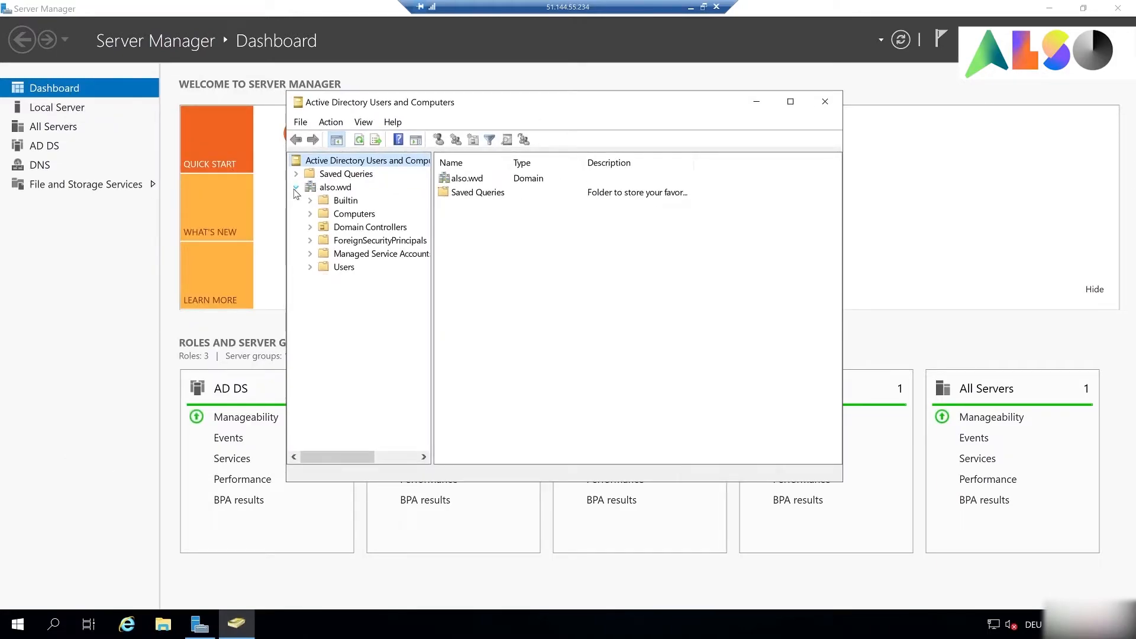
{"action": "left_click", "coordinate": [310, 269]}
{"action": "left_click", "coordinate": [335, 188]}
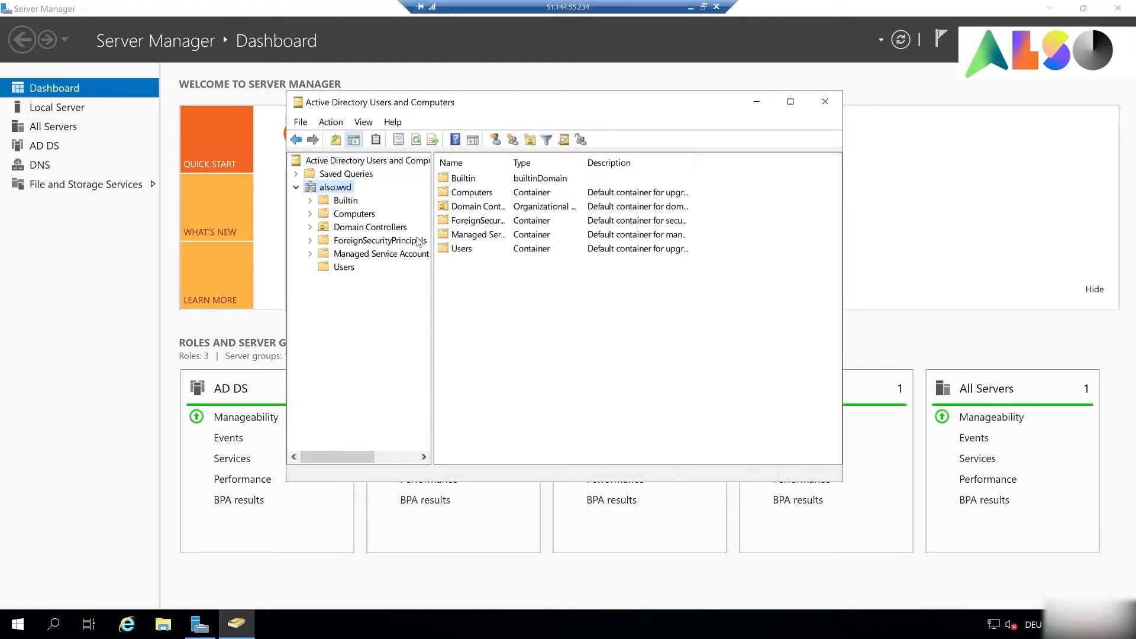
{"action": "left_click", "coordinate": [527, 138]}
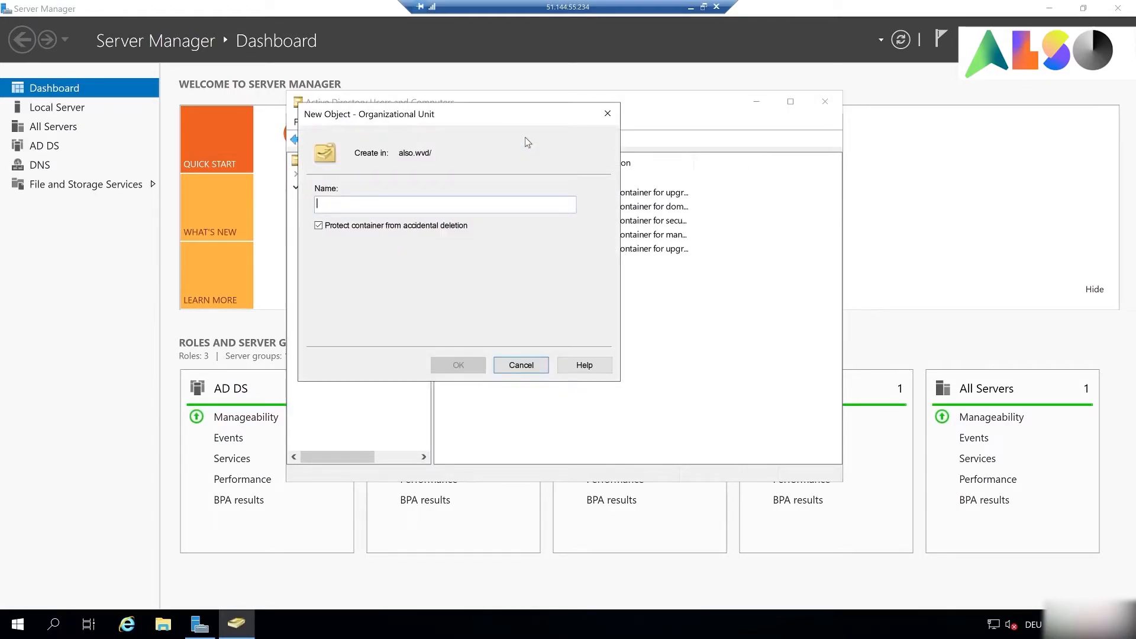
{"action": "type", "text": "WVD"}
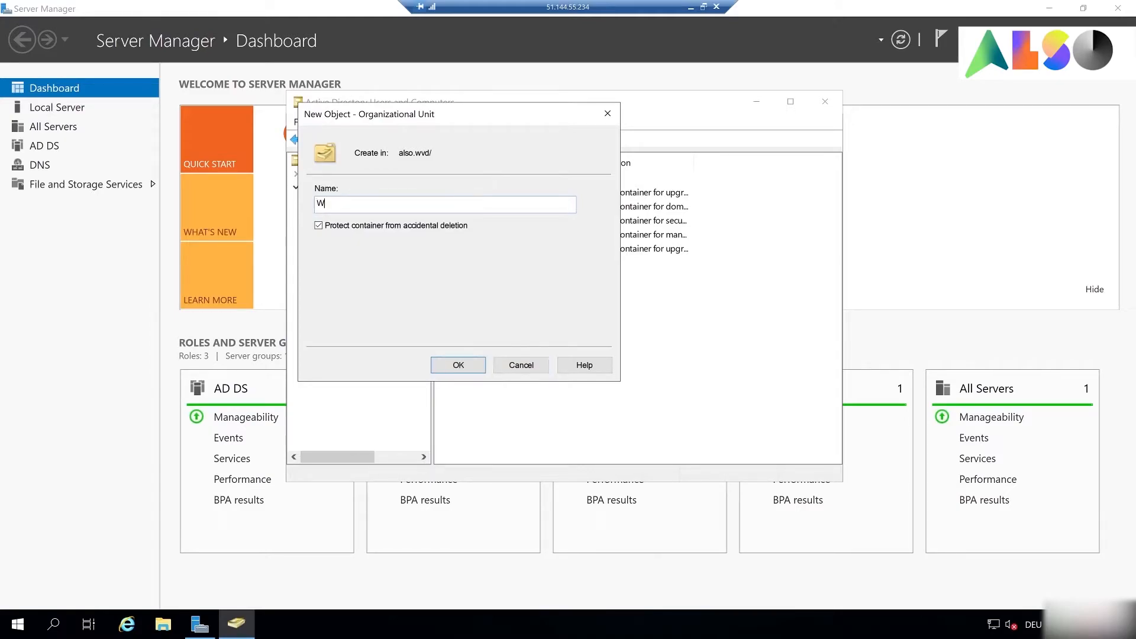
{"action": "left_click", "coordinate": [464, 368]}
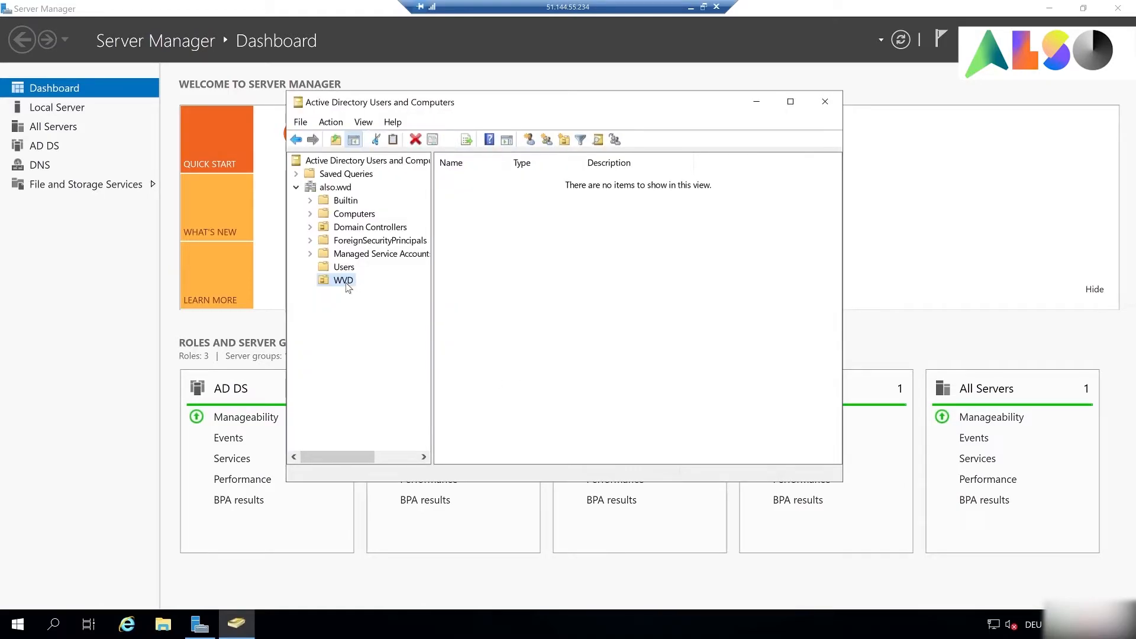
Step: Start a new user in WVD with first name and logon name wvduser1
{"action": "left_click", "coordinate": [398, 299]}
{"action": "left_click", "coordinate": [530, 140]}
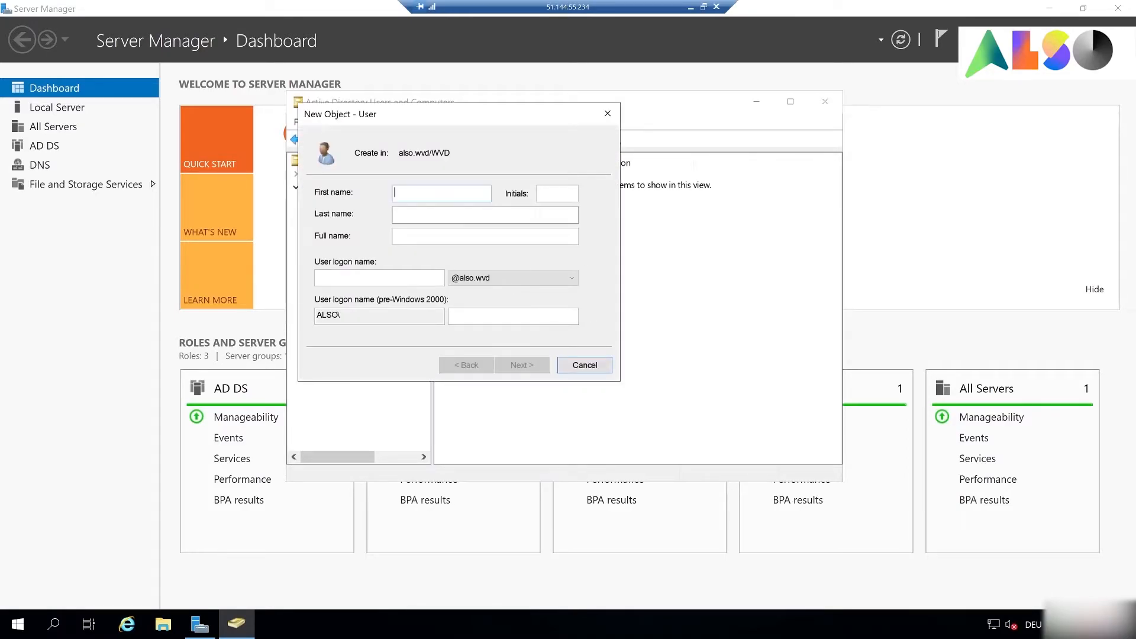
{"action": "type", "text": "wvduser1"}
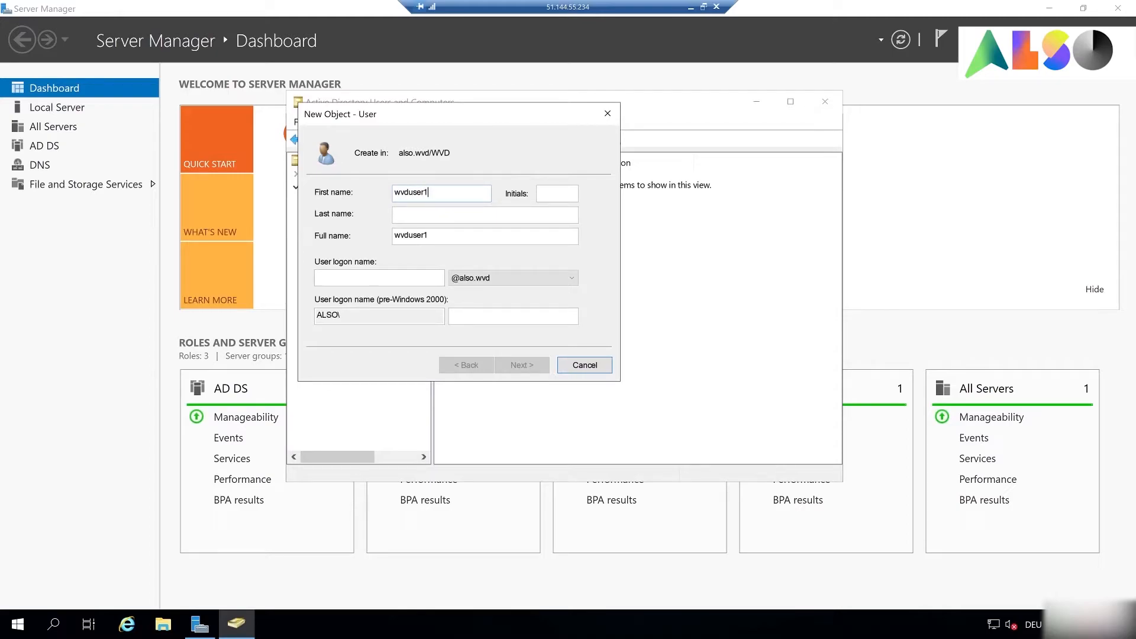
{"action": "left_click_drag", "start_coordinate": [428, 193], "coordinate": [350, 196]}
{"action": "key", "text": "ctrl+c"}
{"action": "left_click", "coordinate": [388, 278]}
{"action": "key", "text": "ctrl+v"}
{"action": "left_click", "coordinate": [519, 365]}
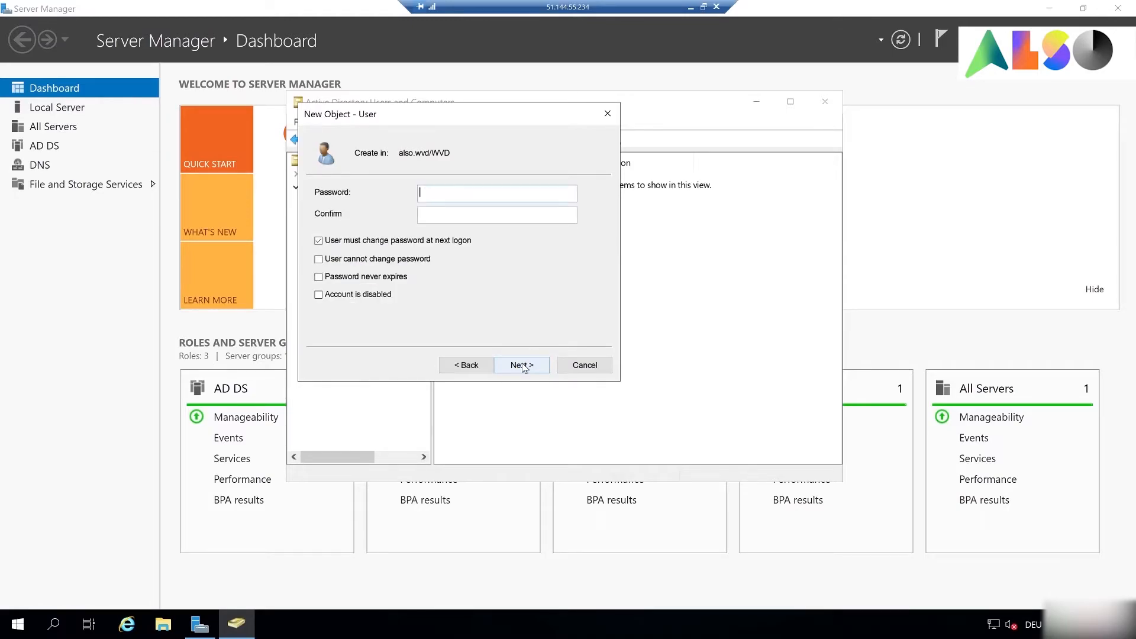
Step: Enter wvduser1's password, clear change-at-next-logon, and fix the mismatched confirmation
{"action": "type", "text": "•••••••••••"}
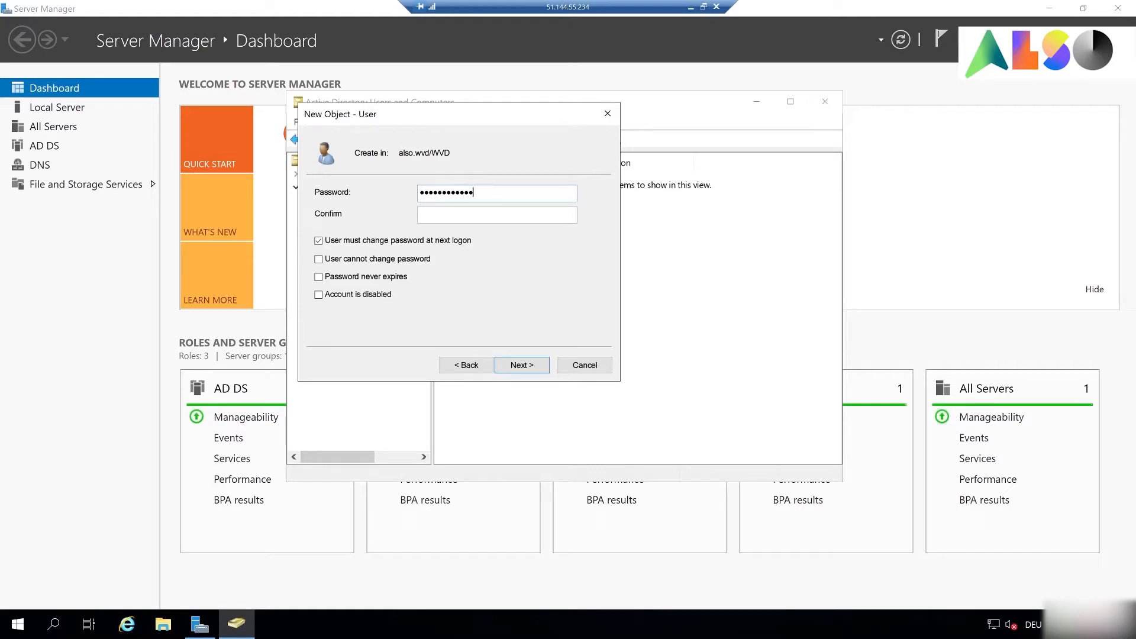
{"action": "left_click", "coordinate": [350, 241]}
{"action": "left_click", "coordinate": [526, 365]}
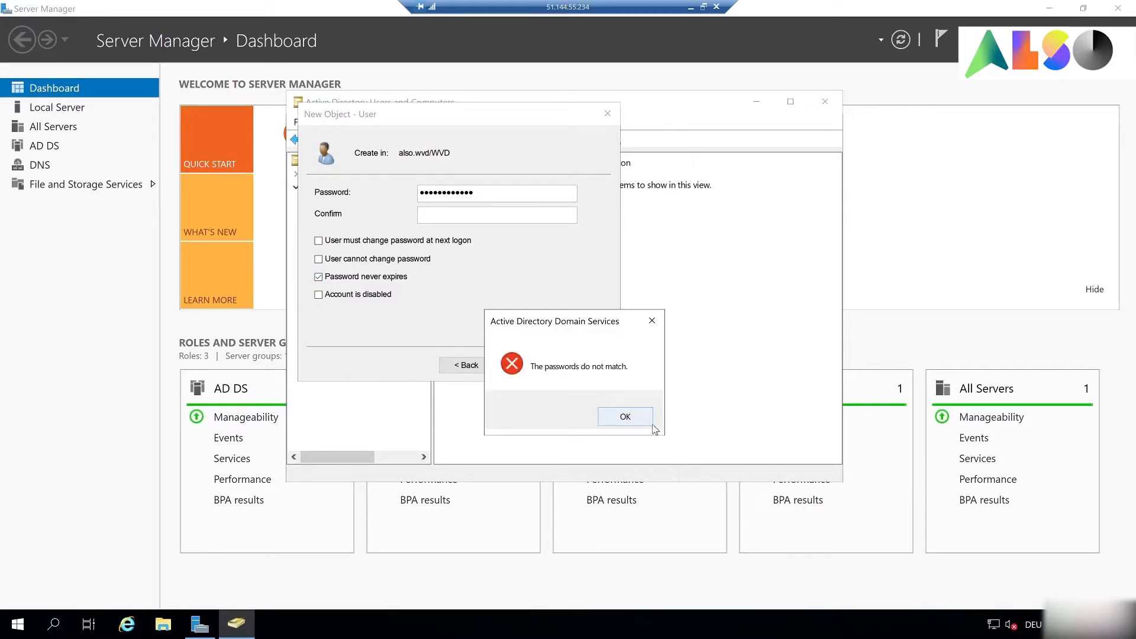
{"action": "left_click", "coordinate": [625, 416]}
{"action": "type", "text": "********"}
{"action": "left_click", "coordinate": [532, 214]}
{"action": "type", "text": "********"}
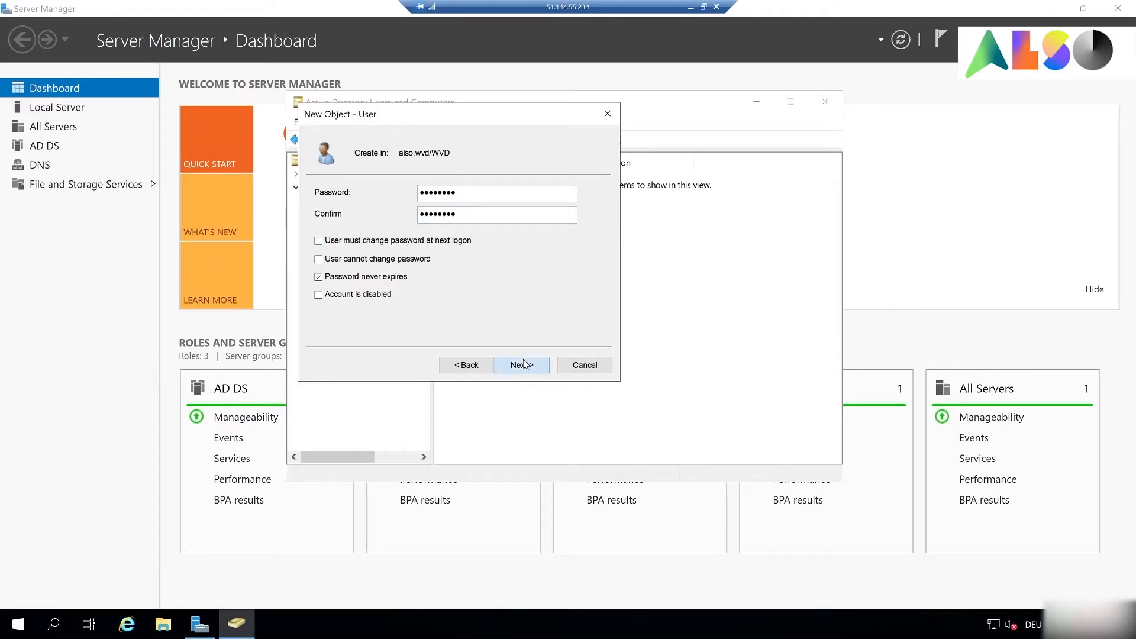
{"action": "left_click", "coordinate": [524, 364]}
{"action": "left_click", "coordinate": [525, 365]}
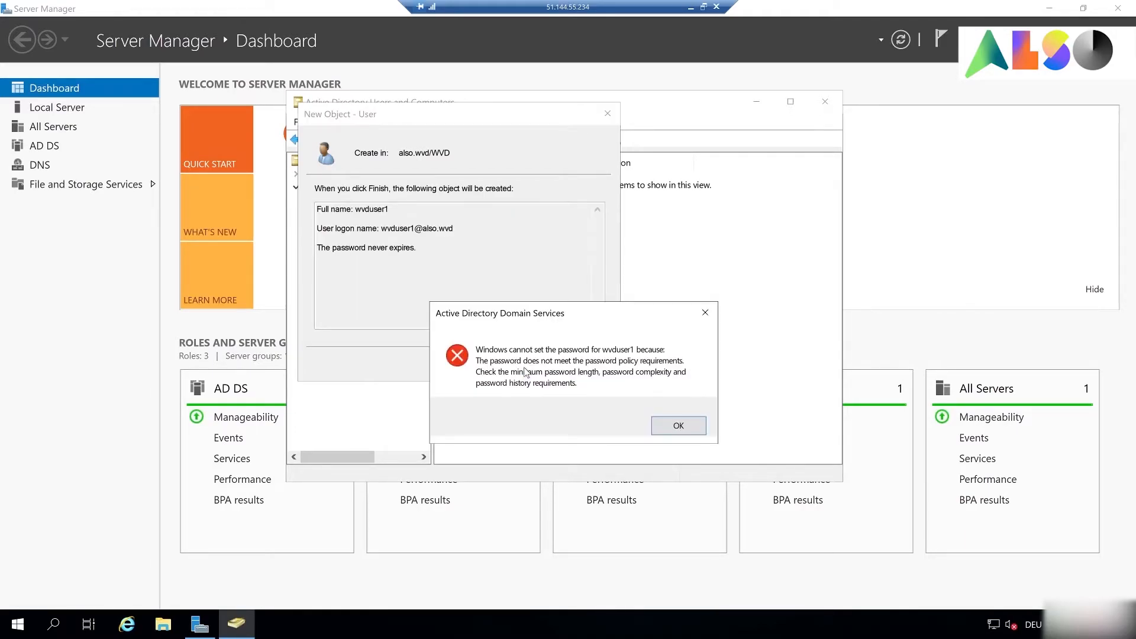
Step: After the password-policy error, re-enter a compliant password and finish creating wvduser1
{"action": "left_click", "coordinate": [674, 428]}
{"action": "left_click", "coordinate": [482, 364]}
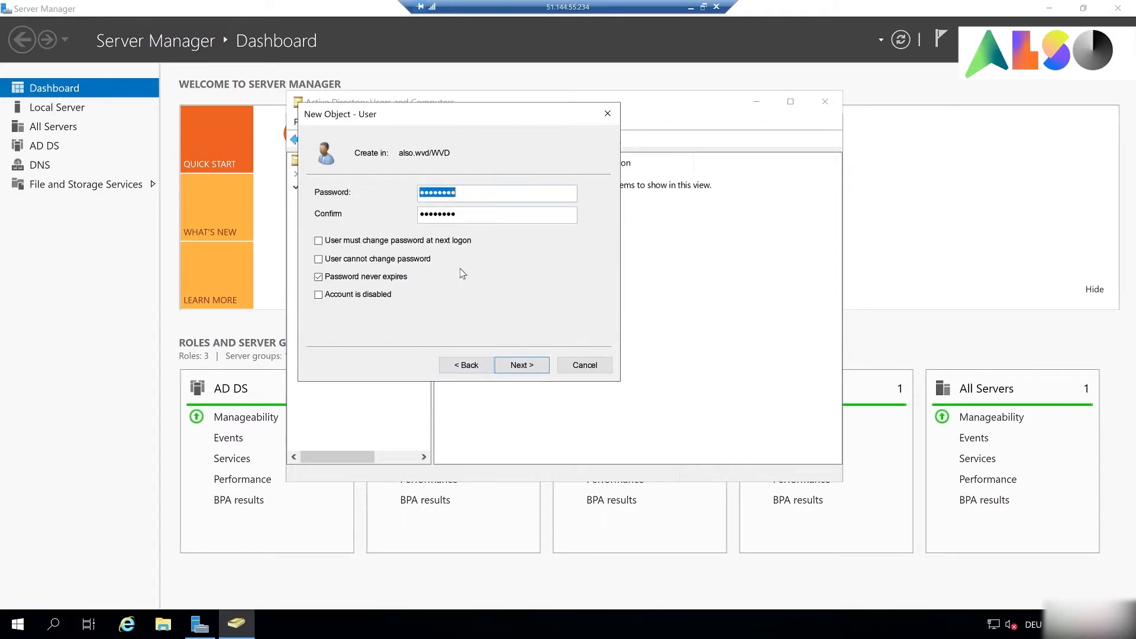
{"action": "type", "text": "***********"}
{"action": "key", "text": "Tab"}
{"action": "type", "text": "*********"}
{"action": "left_click", "coordinate": [521, 365]}
{"action": "left_click", "coordinate": [522, 365]}
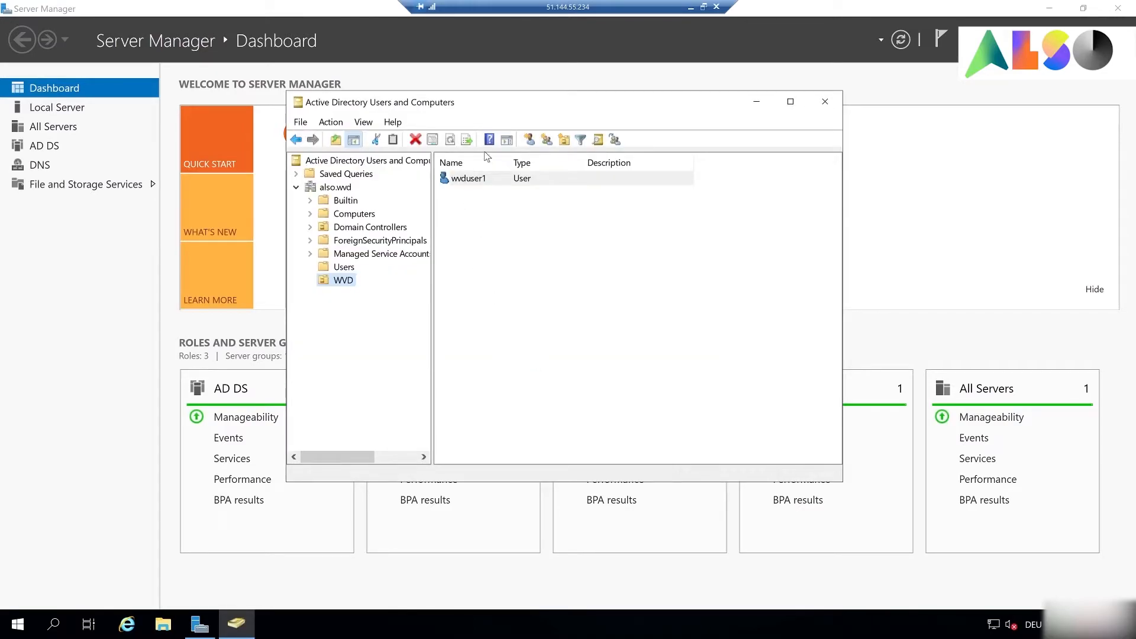
Step: Start another WVD user with first name and logon name wvduser2
{"action": "left_click", "coordinate": [529, 140]}
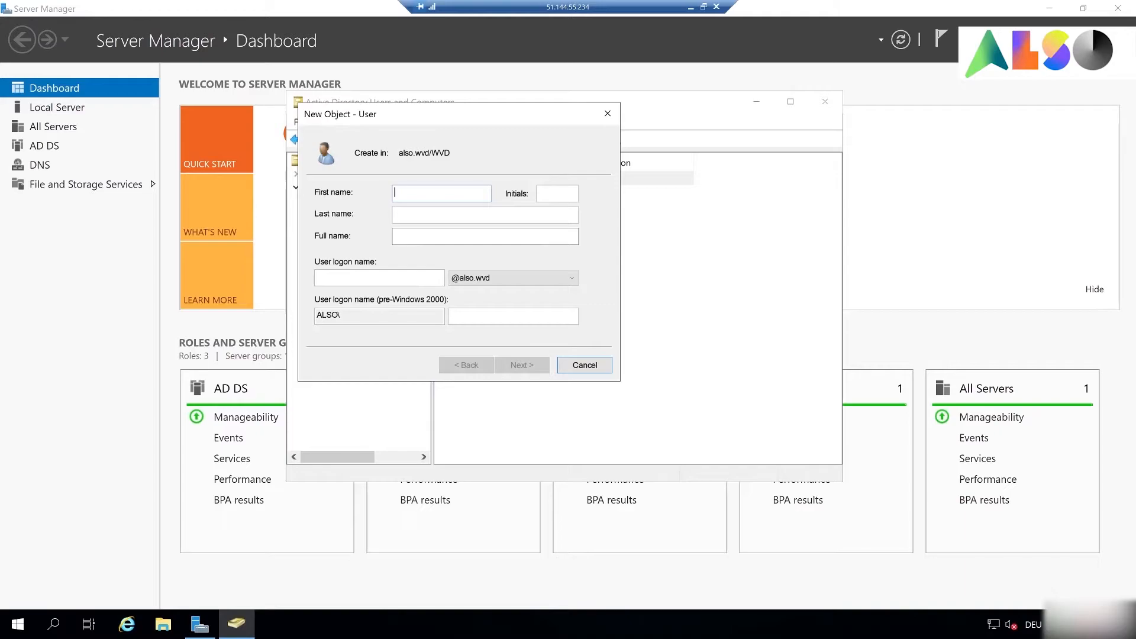
{"action": "type", "text": "wvduser1"}
{"action": "left_click_drag", "start_coordinate": [429, 192], "coordinate": [355, 200]}
{"action": "key", "text": "ctrl+c"}
{"action": "left_click", "coordinate": [369, 277]}
{"action": "key", "text": "ctrl+v"}
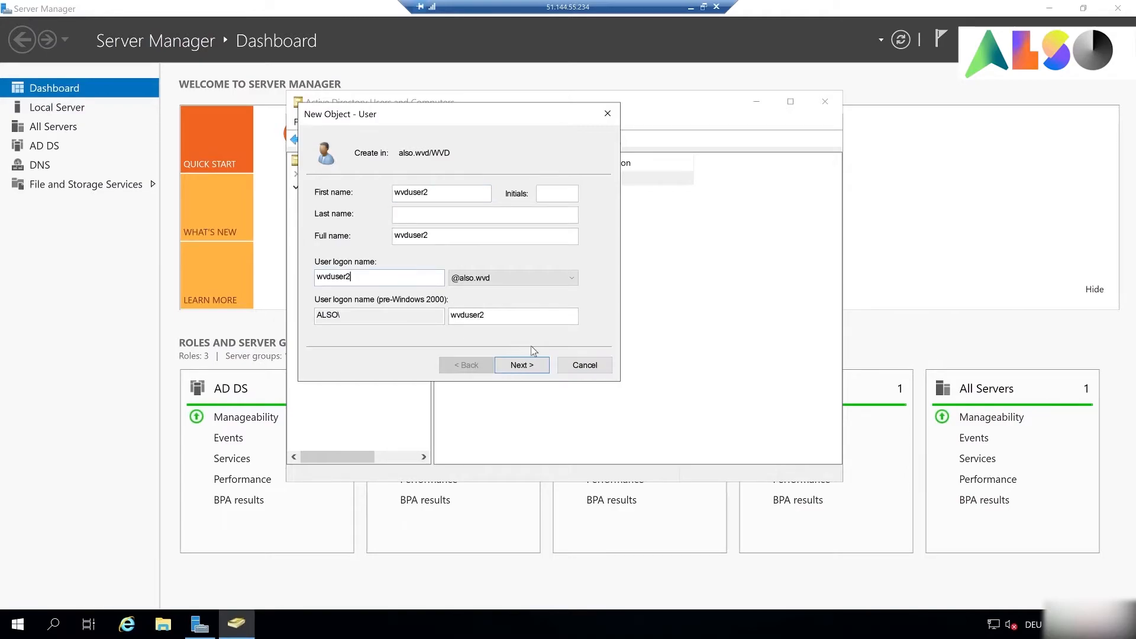
{"action": "left_click", "coordinate": [517, 365]}
Step: Set wvduser2's password, clear change-at-next-logon, make it never expire, and finish
{"action": "type", "text": "••••••••"}
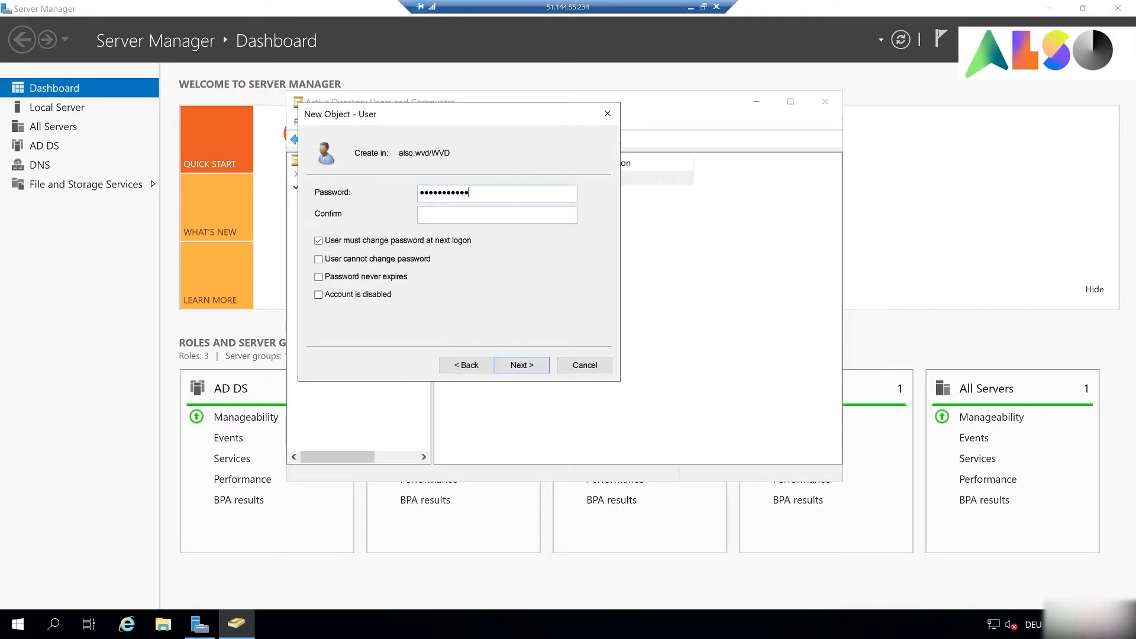
{"action": "type", "text": "•"}
{"action": "key", "text": "Tab"}
{"action": "type", "text": "•••••••••••"}
{"action": "left_click", "coordinate": [335, 242]}
{"action": "left_click", "coordinate": [347, 274]}
{"action": "left_click", "coordinate": [517, 365]}
{"action": "left_click", "coordinate": [521, 364]}
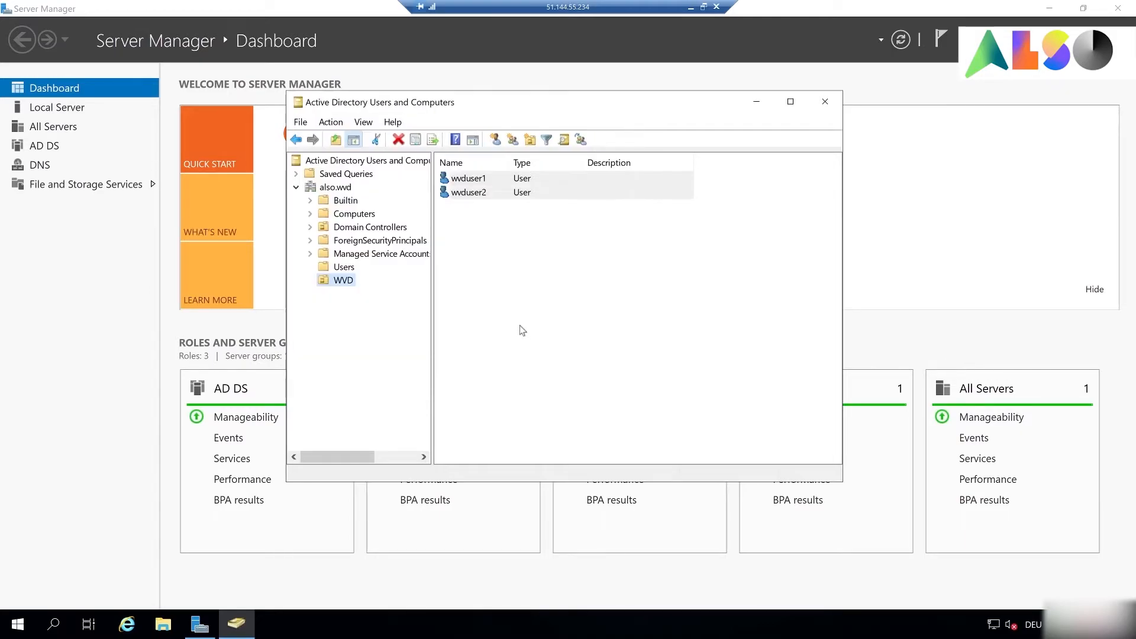
Step: Start a third WVD user with first name and logon name wvduser3
{"action": "left_click", "coordinate": [496, 139]}
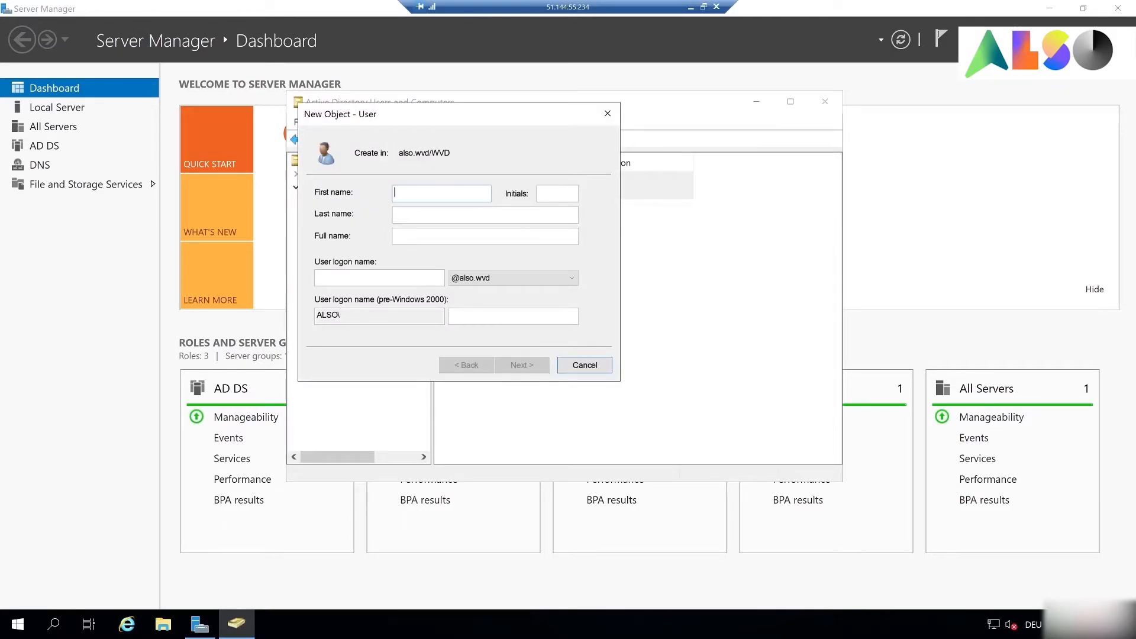
{"action": "type", "text": "wvduser2"}
{"action": "left_click_drag", "start_coordinate": [431, 194], "coordinate": [320, 198]}
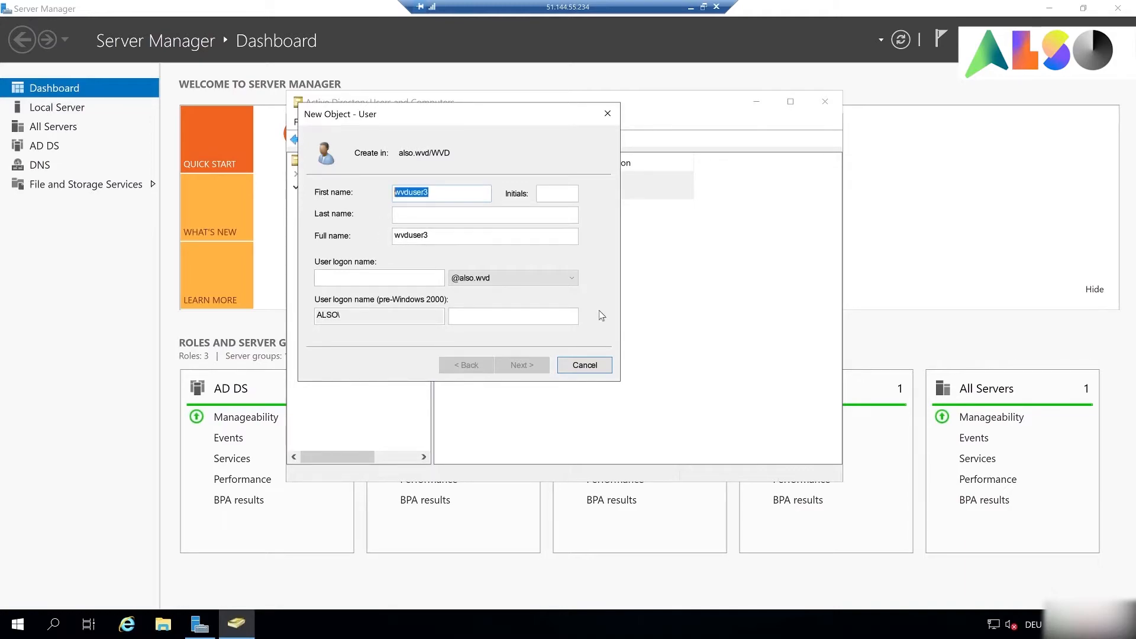
{"action": "left_click", "coordinate": [378, 278]}
{"action": "key", "text": "ctrl+v"}
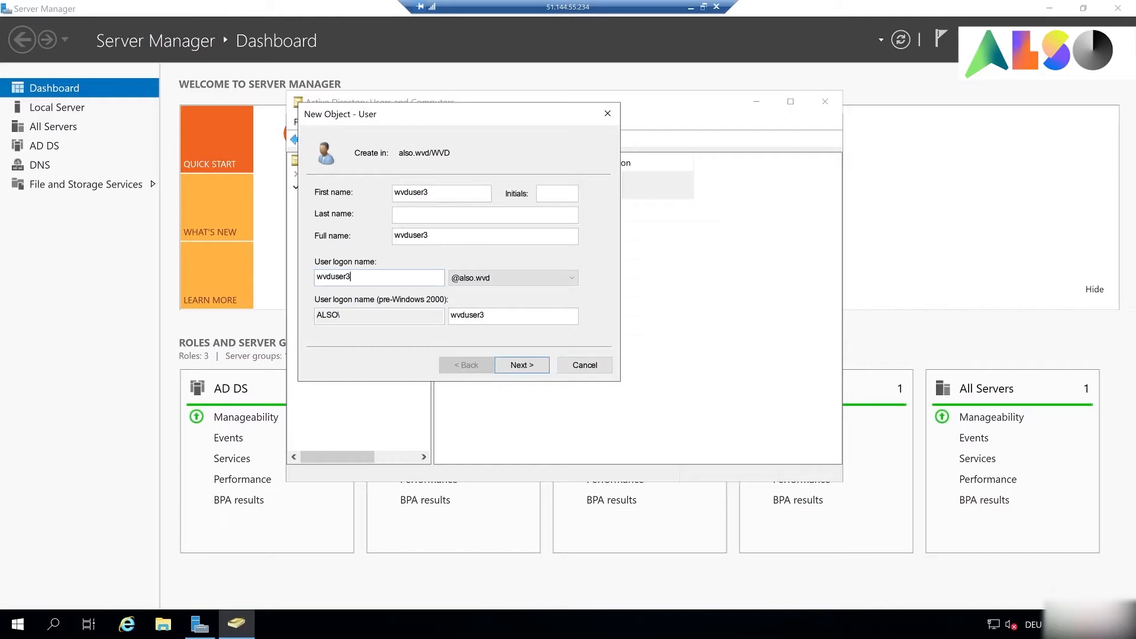
{"action": "left_click", "coordinate": [532, 364]}
Step: Give wvduser3 a password that never expires and finish creating the account
{"action": "key", "text": "Tab"}
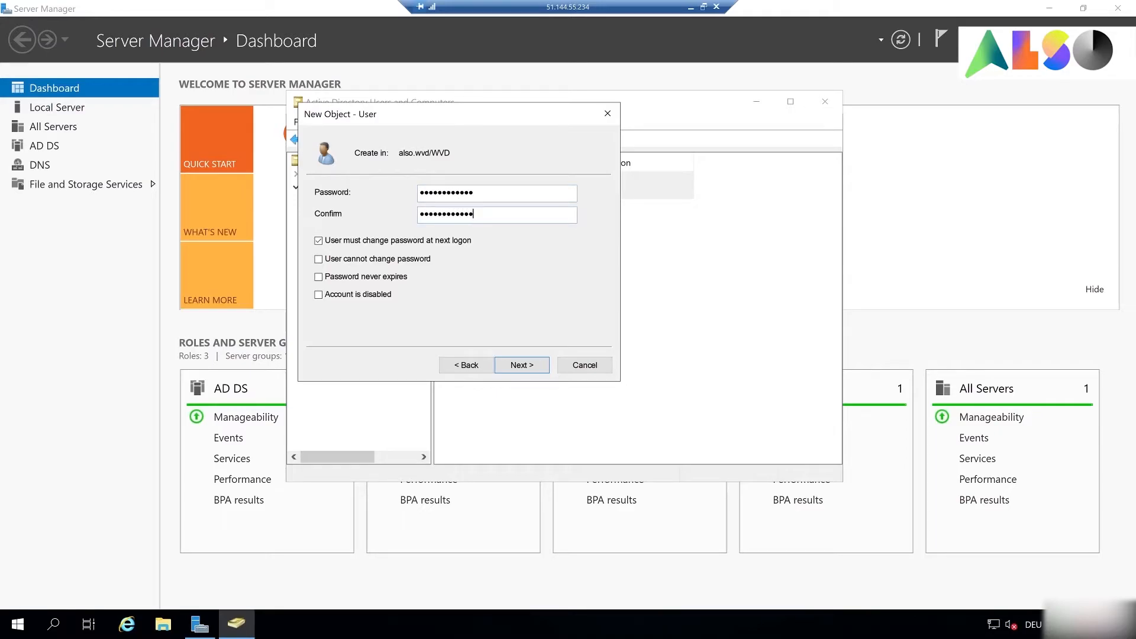
{"action": "left_click", "coordinate": [351, 278]}
{"action": "left_click", "coordinate": [529, 368]}
{"action": "left_click", "coordinate": [530, 366]}
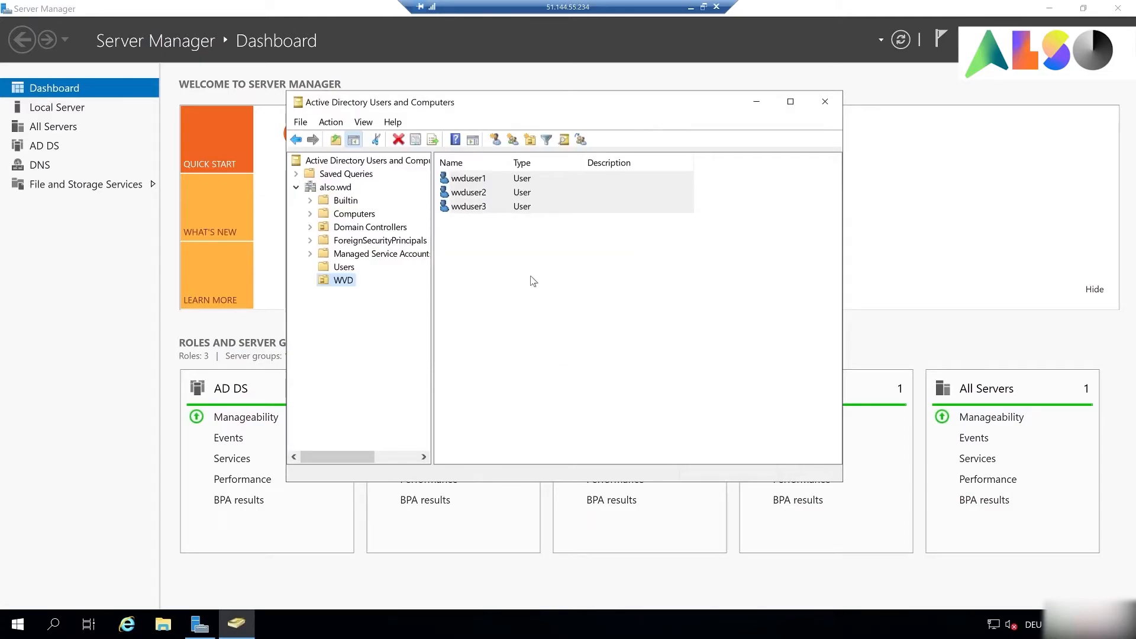
Step: Add a Global Security group named wvdusers to the WVD organizational unit
{"action": "left_click", "coordinate": [514, 141]}
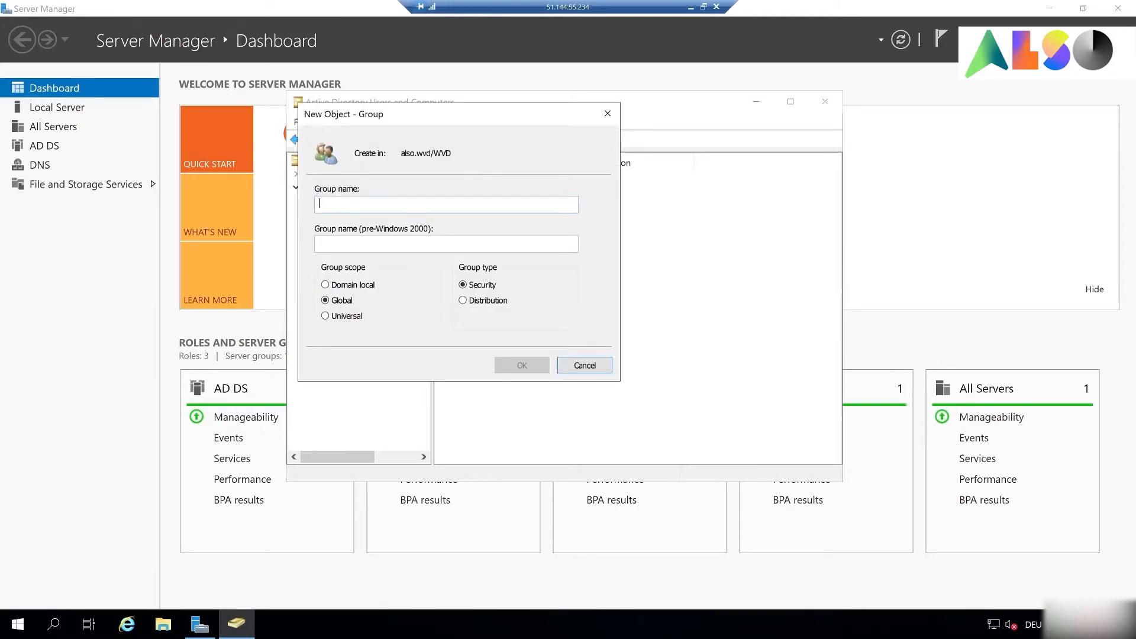
{"action": "type", "text": "Hostpool"}
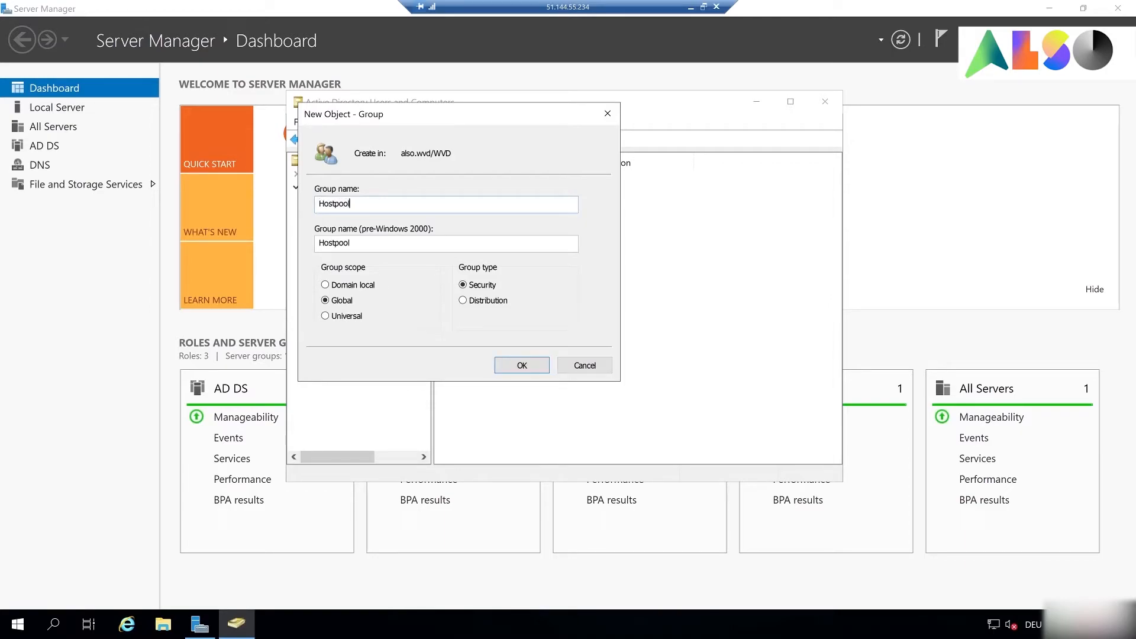
{"action": "key", "text": "BackSpace"}
{"action": "key", "text": "BackSpace"}
{"action": "key", "text": "BackSpace"}
{"action": "key", "text": "BackSpace"}
{"action": "key", "text": "BackSpace"}
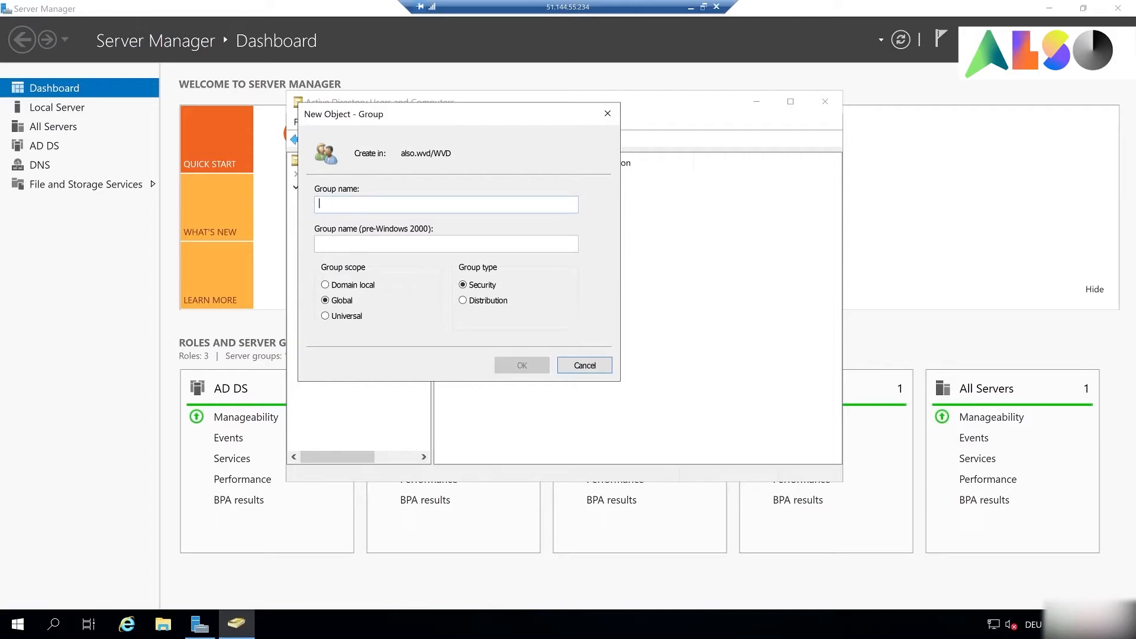
{"action": "type", "text": "wvdusers"}
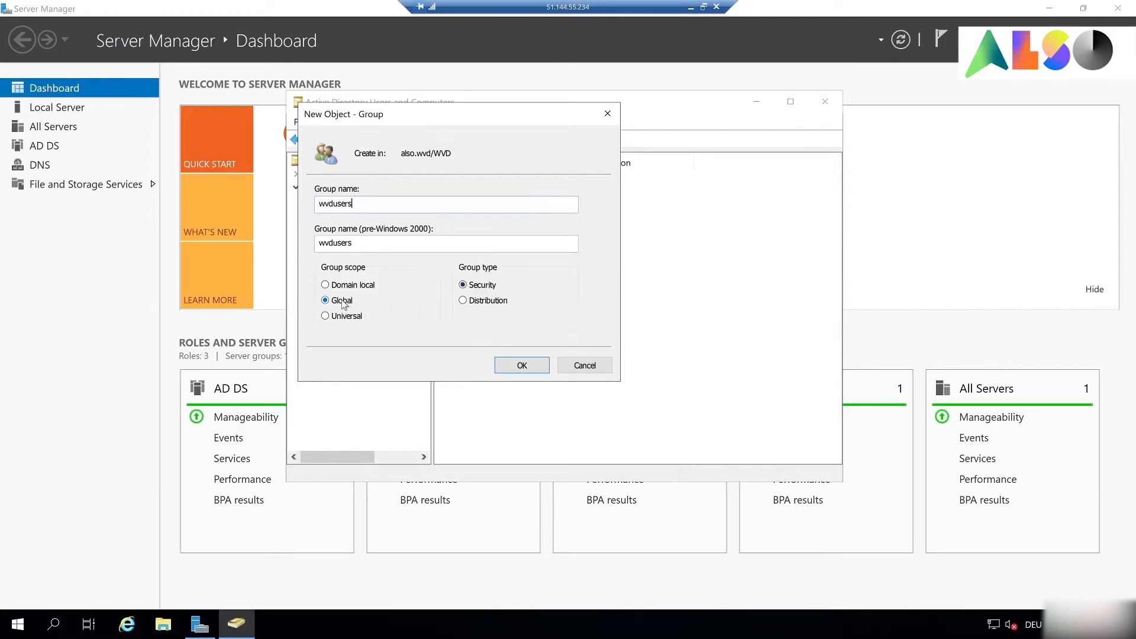
{"action": "left_click", "coordinate": [521, 364]}
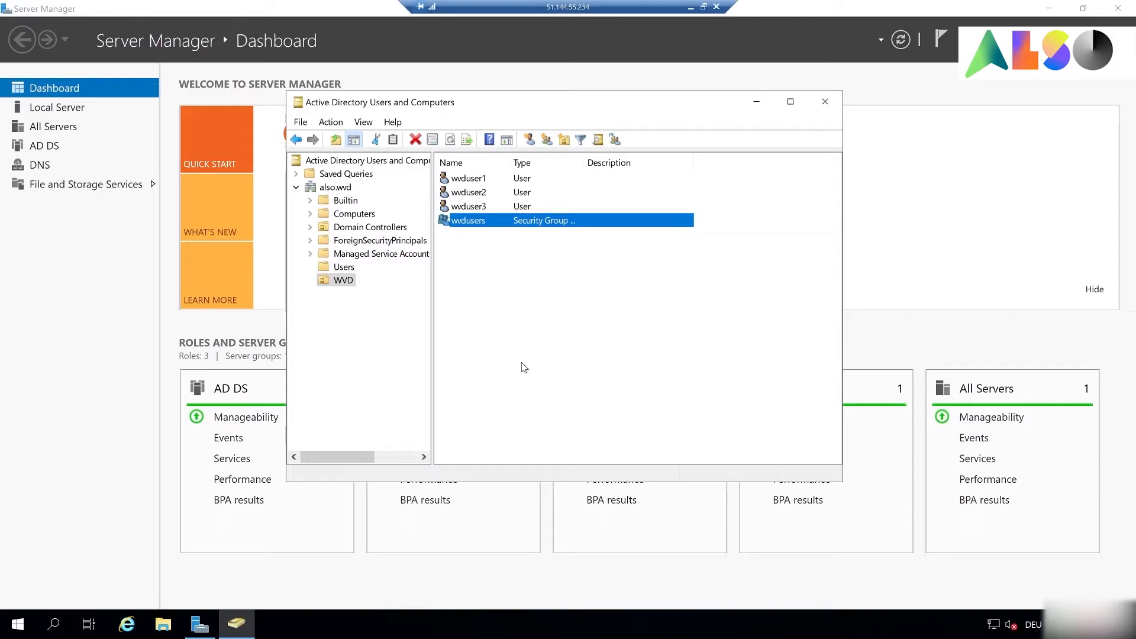
Step: Create the Hostpool1 OU inside the WVD organizational unit
{"action": "left_click", "coordinate": [563, 140]}
{"action": "type", "text": "Hostpool1"}
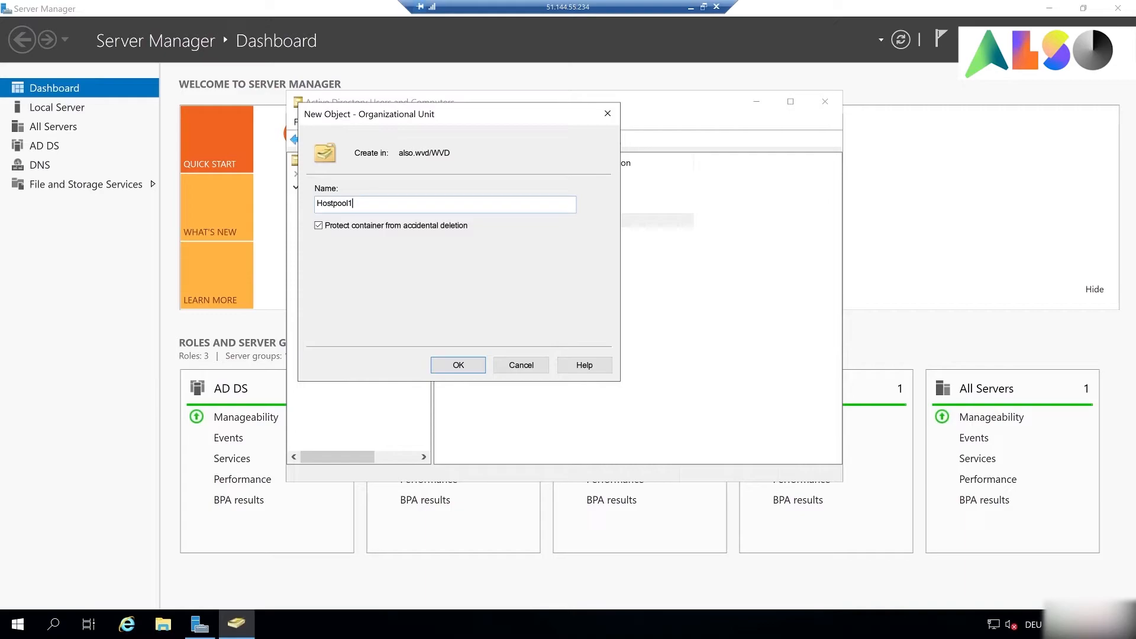
{"action": "left_click", "coordinate": [459, 364]}
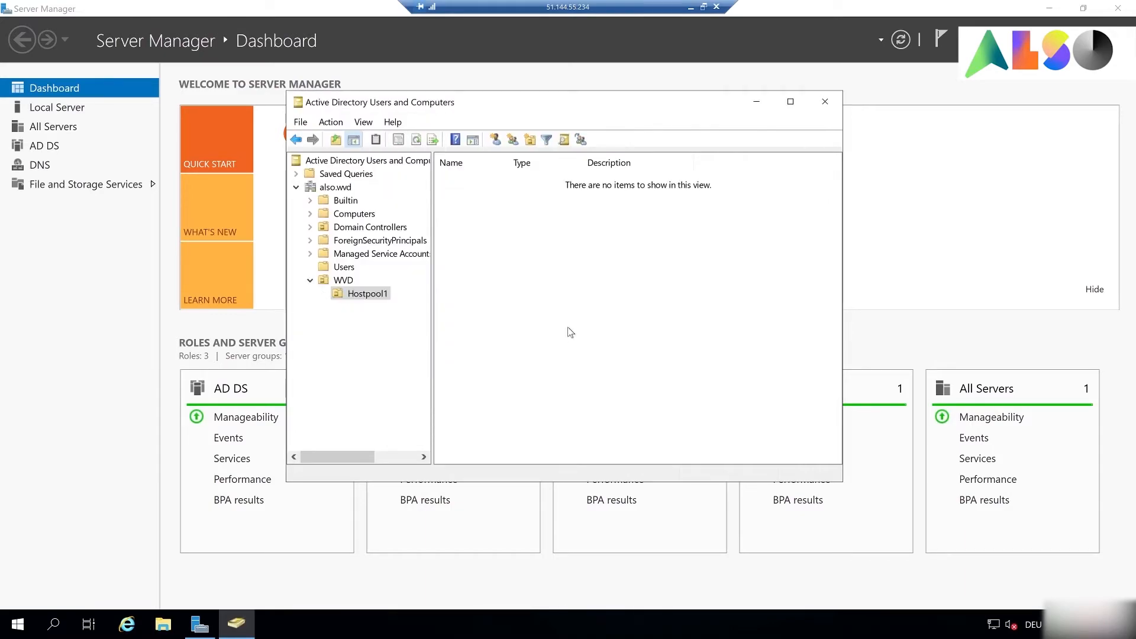
Step: Open the wvdusers group's properties in the WVD unit and view its Members list
{"action": "left_click", "coordinate": [343, 267]}
{"action": "left_click", "coordinate": [344, 281]}
{"action": "left_click", "coordinate": [472, 238]}
{"action": "double_click", "coordinate": [472, 240]}
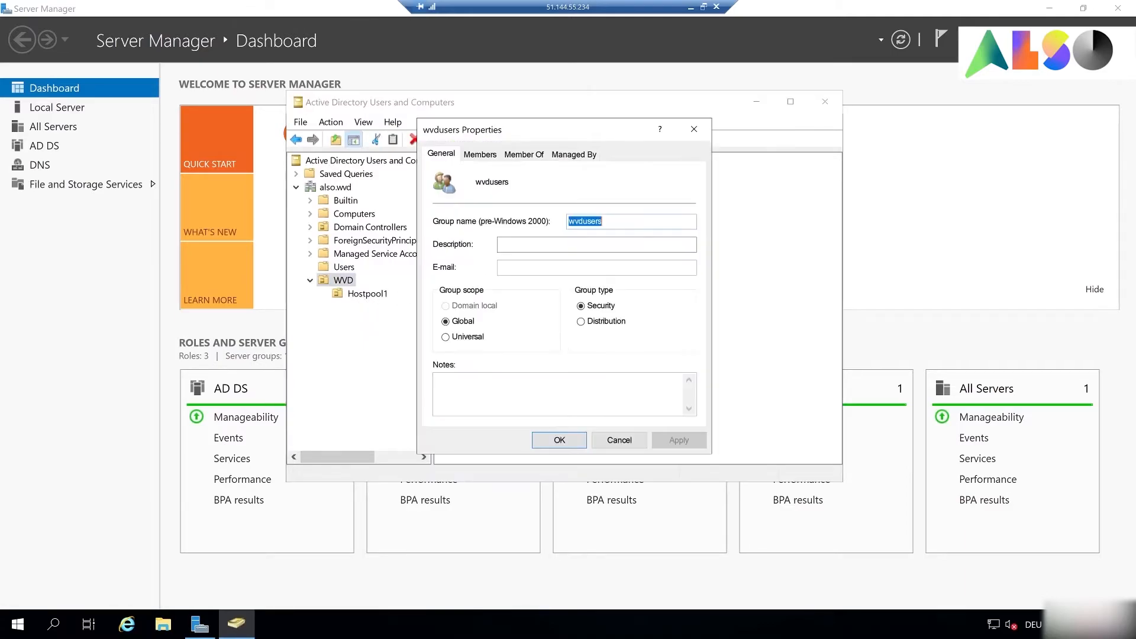
{"action": "left_click", "coordinate": [479, 155]}
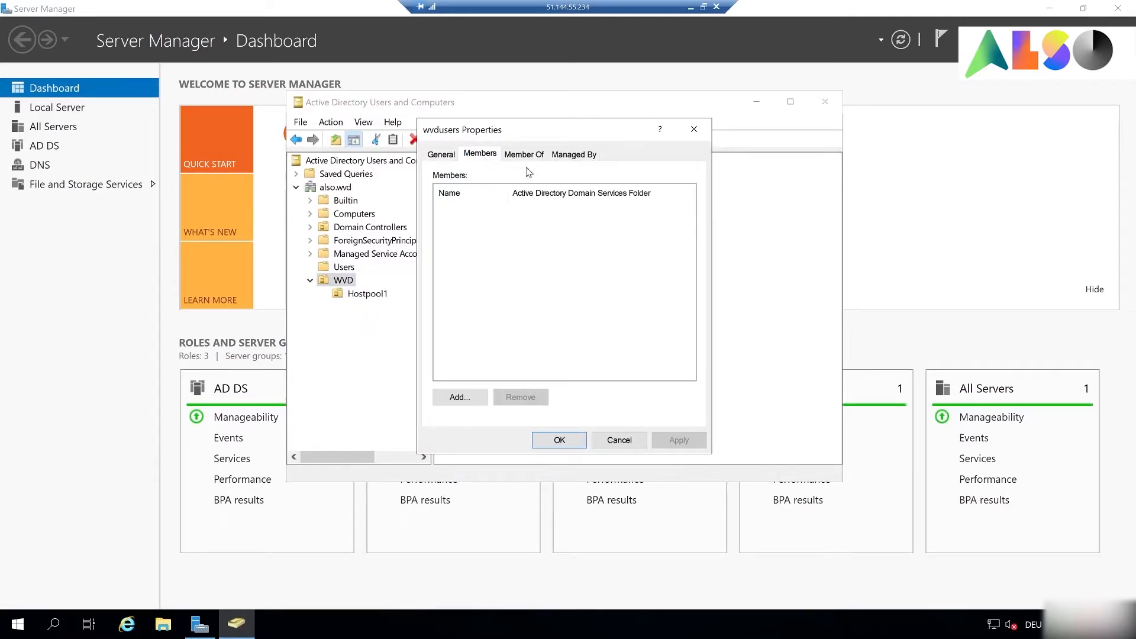
Step: Add wvduser1, wvduser2 and wvduser3 to wvdusers, save, and minimize the console
{"action": "left_click", "coordinate": [459, 397]}
{"action": "type", "text": "wvduser3"}
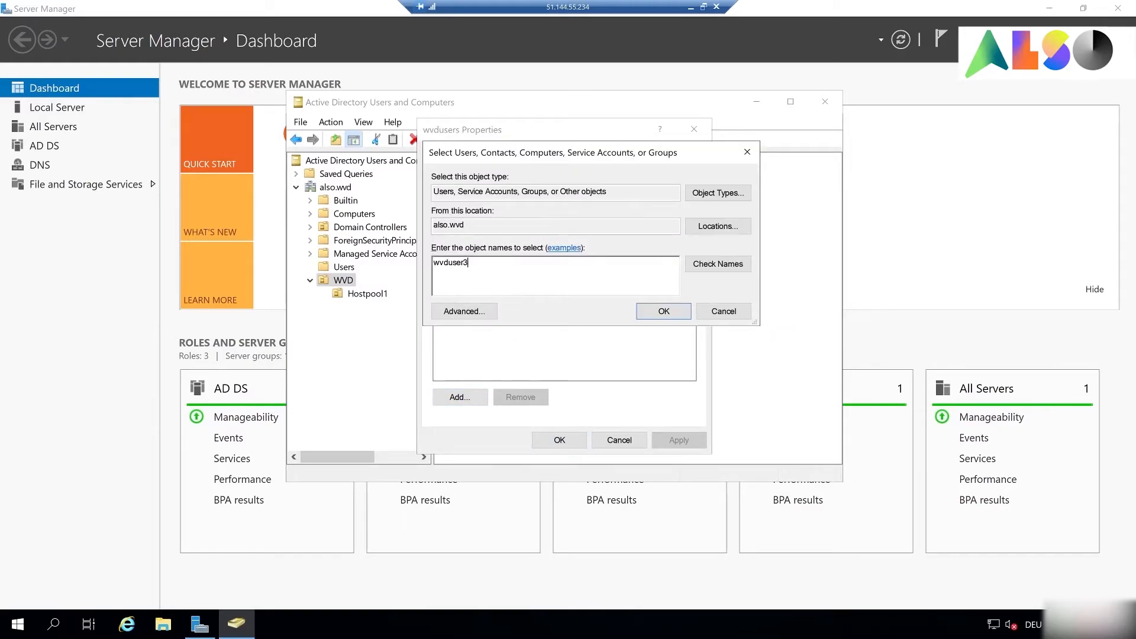
{"action": "key", "text": "BackSpace"}
{"action": "type", "text": "1"}
{"action": "left_click", "coordinate": [717, 264]}
{"action": "type", "text": "; wvduser3"}
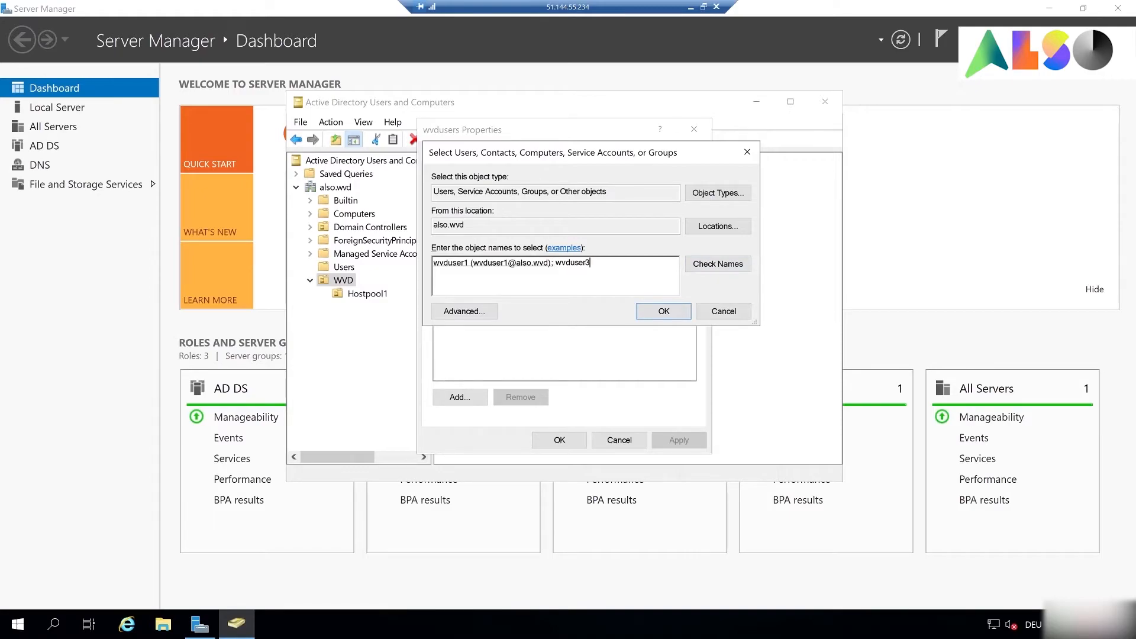
{"action": "left_click", "coordinate": [731, 269]}
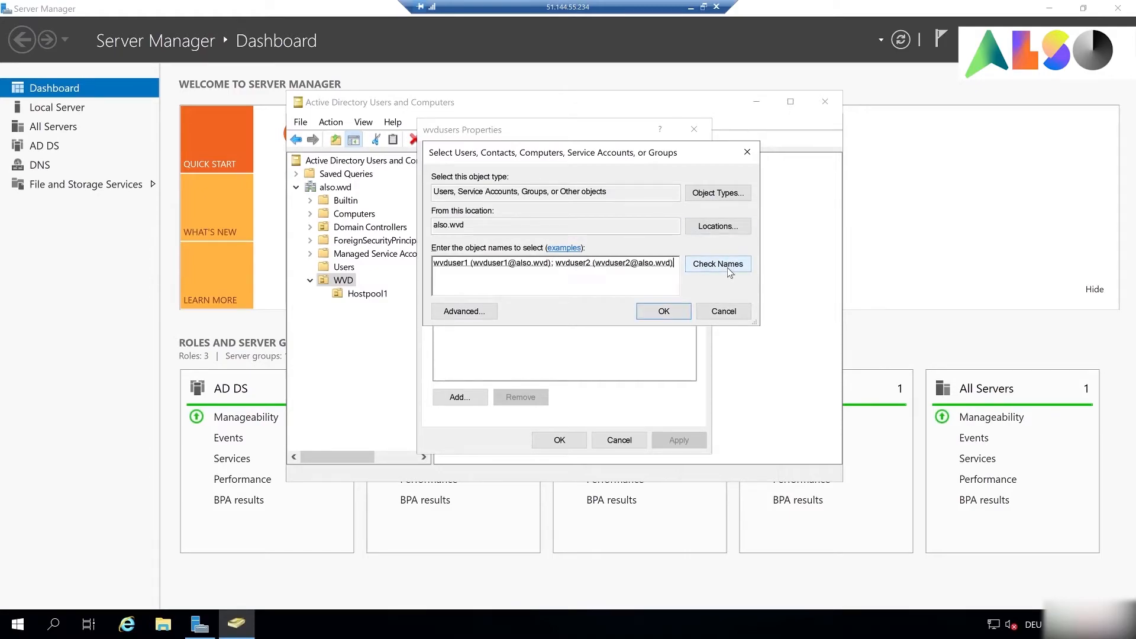
{"action": "type", "text": "; "}
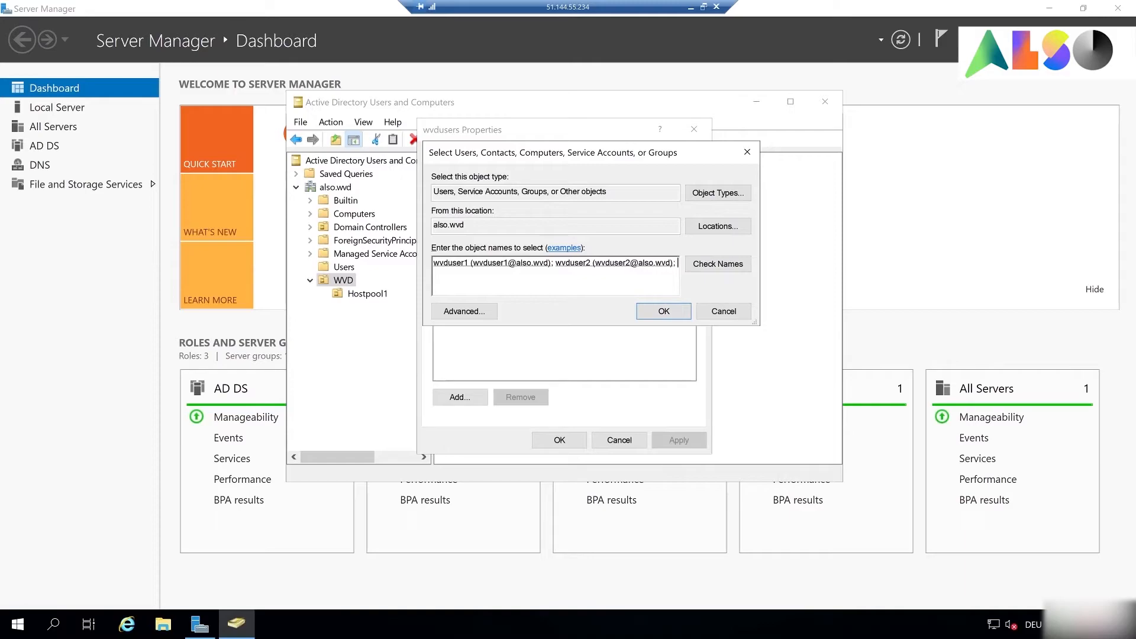
{"action": "type", "text": "wvduser3"}
{"action": "left_click", "coordinate": [725, 264]}
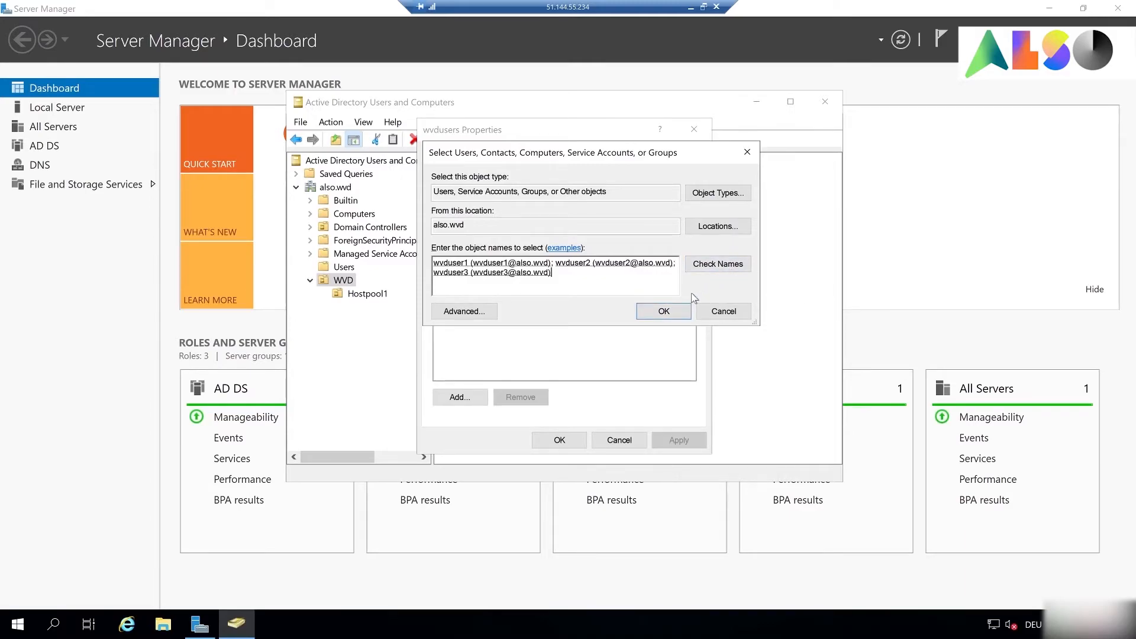
{"action": "left_click", "coordinate": [663, 310]}
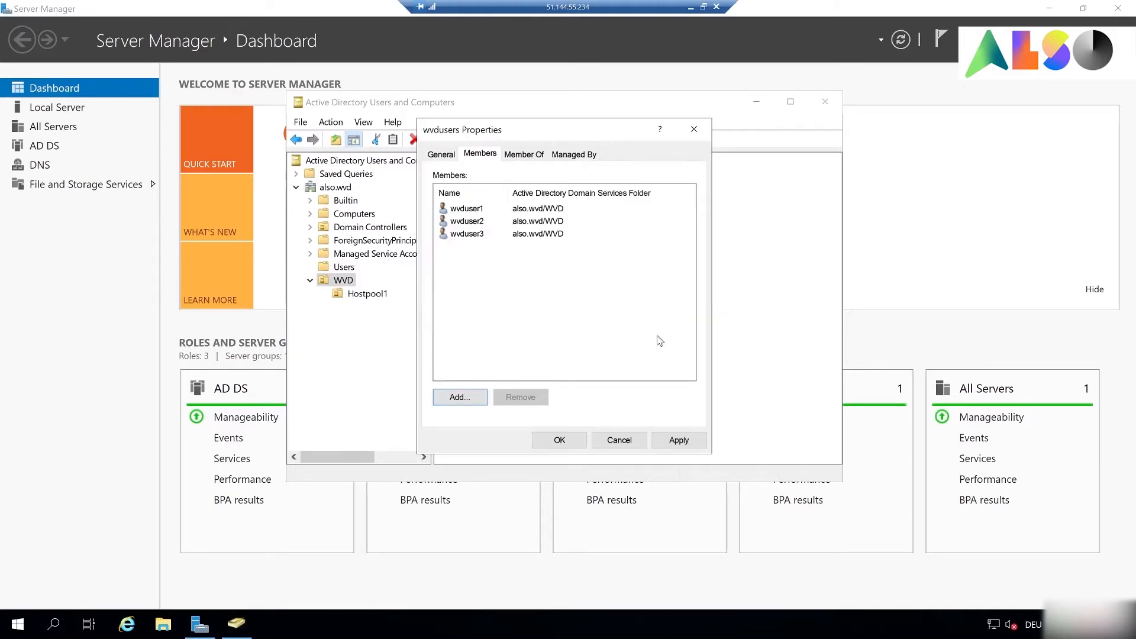
{"action": "left_click", "coordinate": [571, 440]}
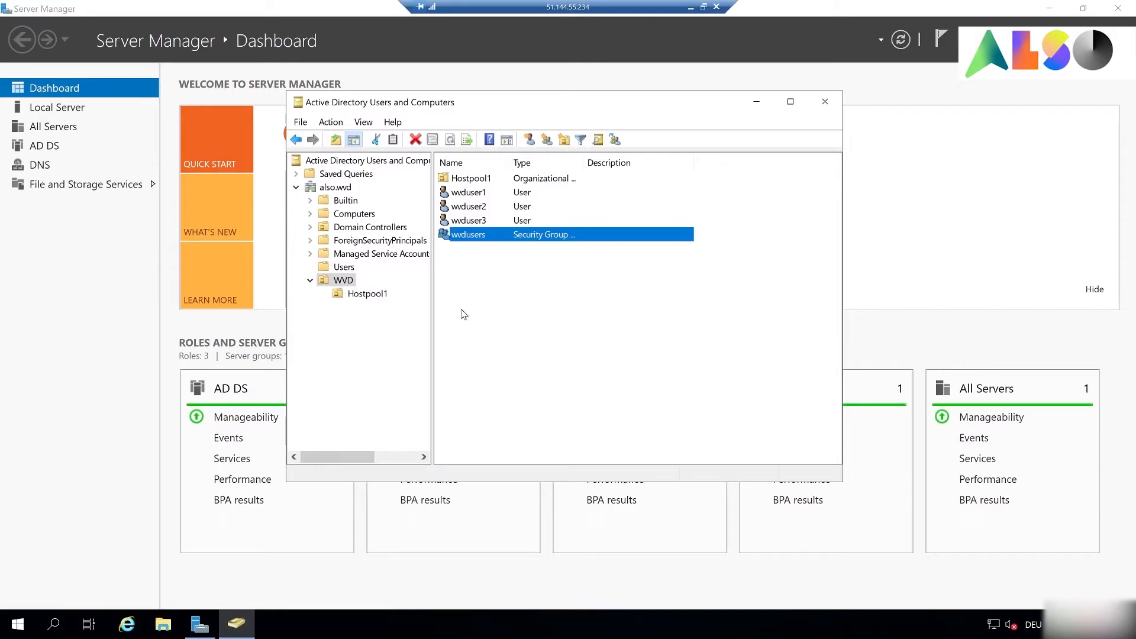
{"action": "left_click", "coordinate": [760, 103]}
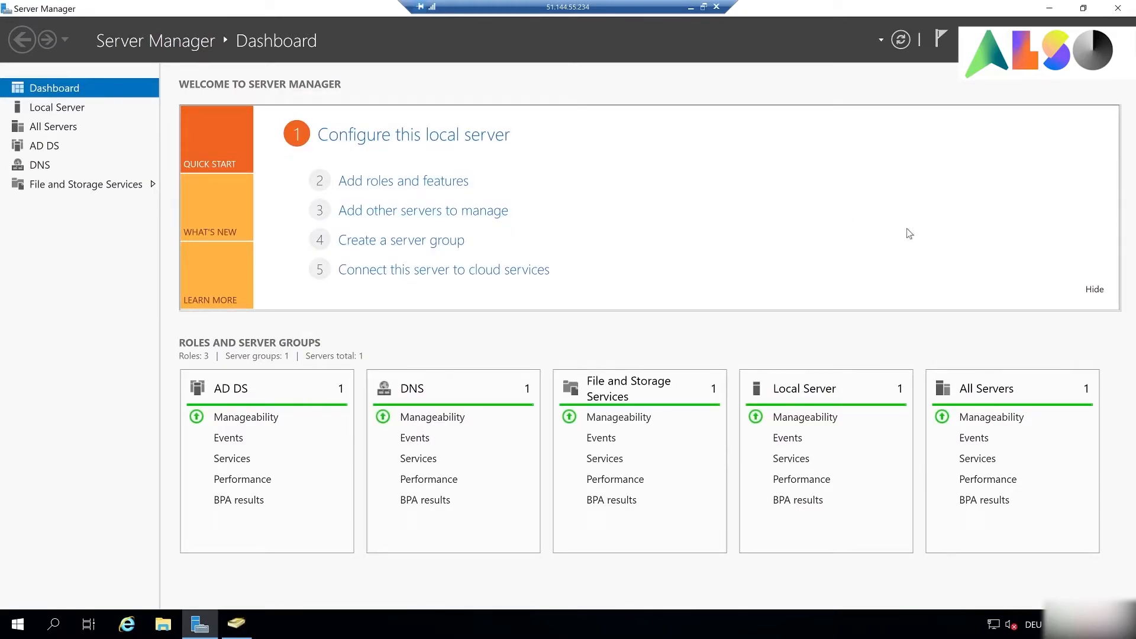
Step: Leave the remote session and bring the browser's Azure wvddc page to the front
{"action": "left_click", "coordinate": [1049, 8]}
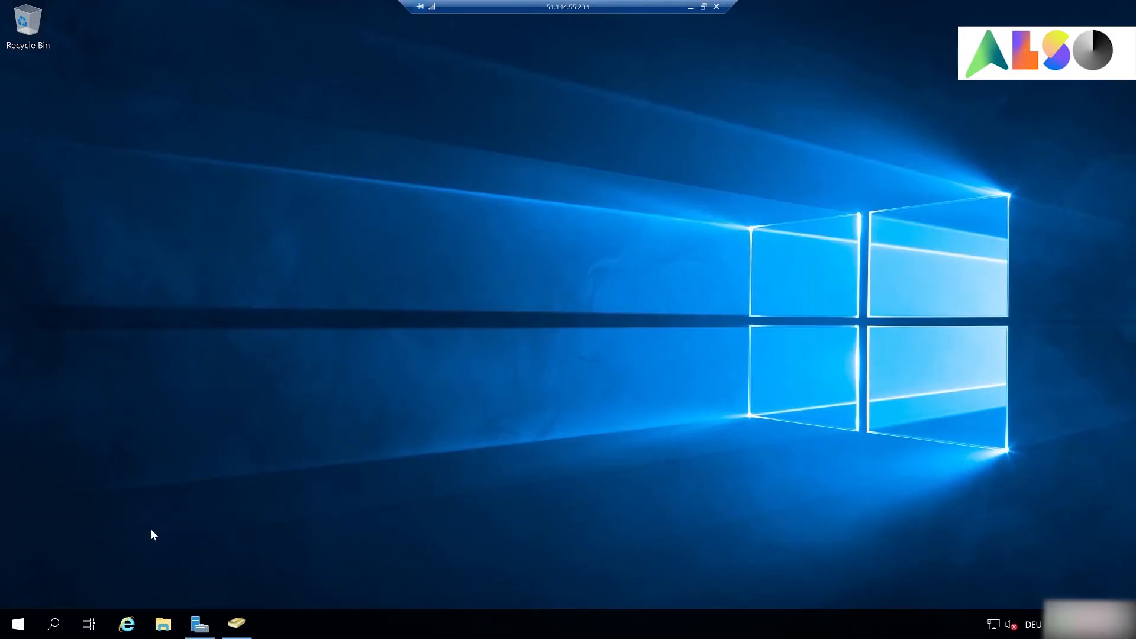
{"action": "left_click", "coordinate": [691, 7]}
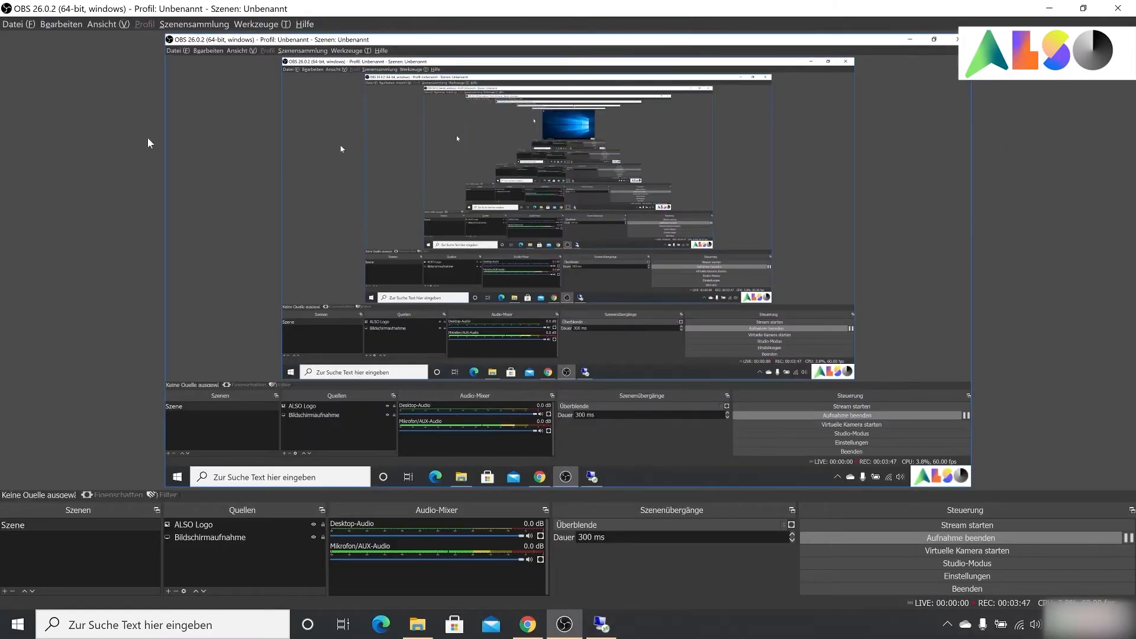
{"action": "left_click", "coordinate": [528, 624]}
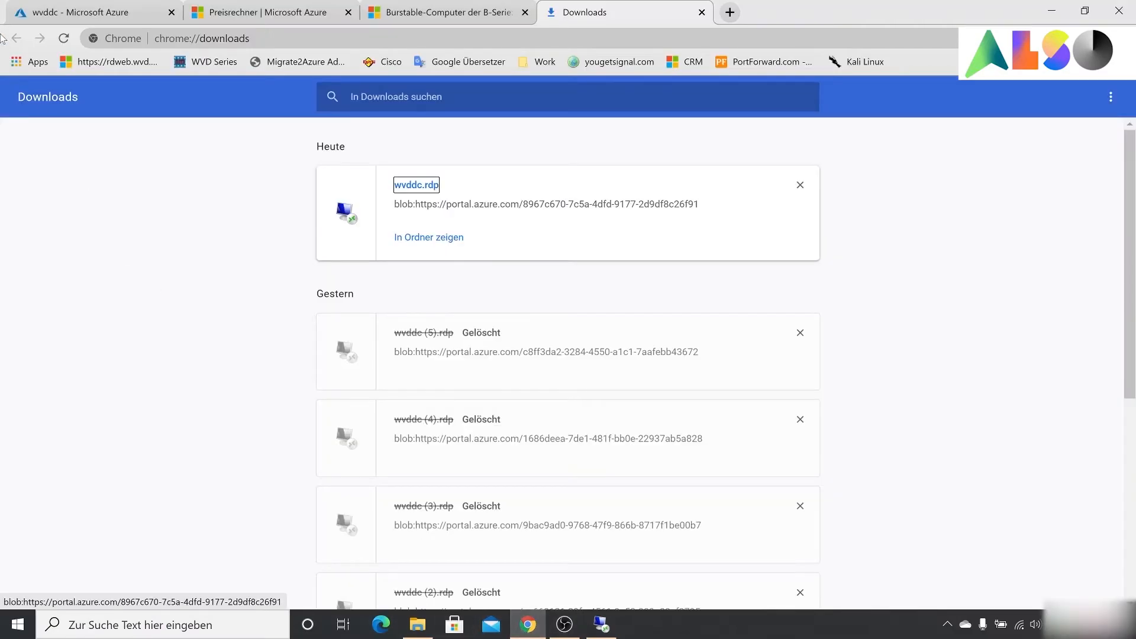
{"action": "left_click", "coordinate": [88, 12]}
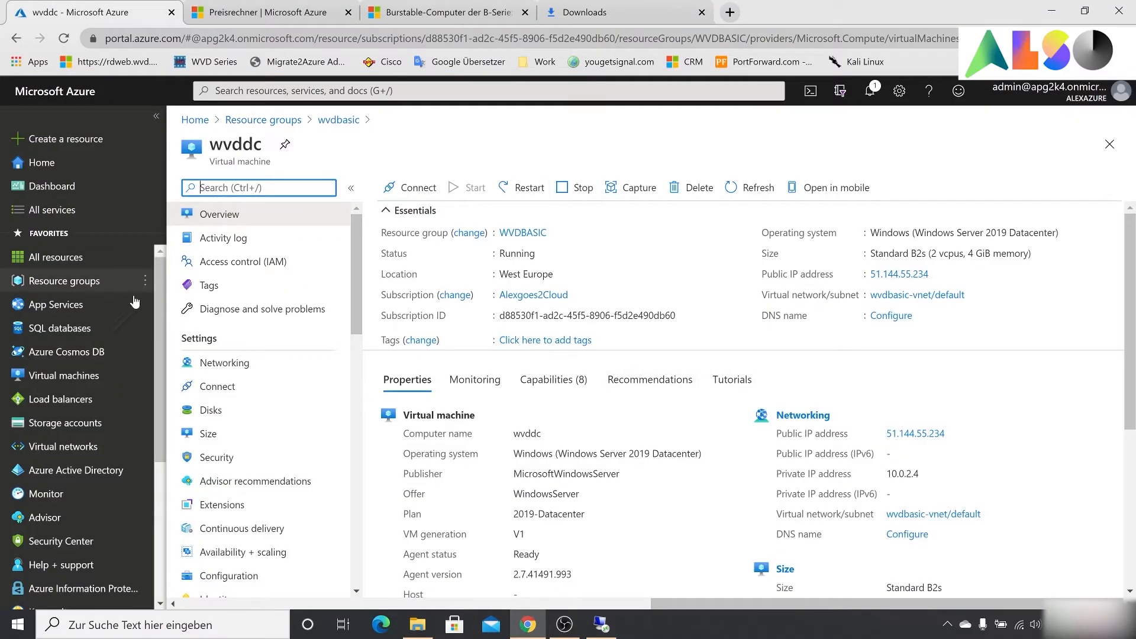
Step: Open Azure Active Directory's All groups list and load the remaining groups
{"action": "left_click", "coordinate": [80, 472]}
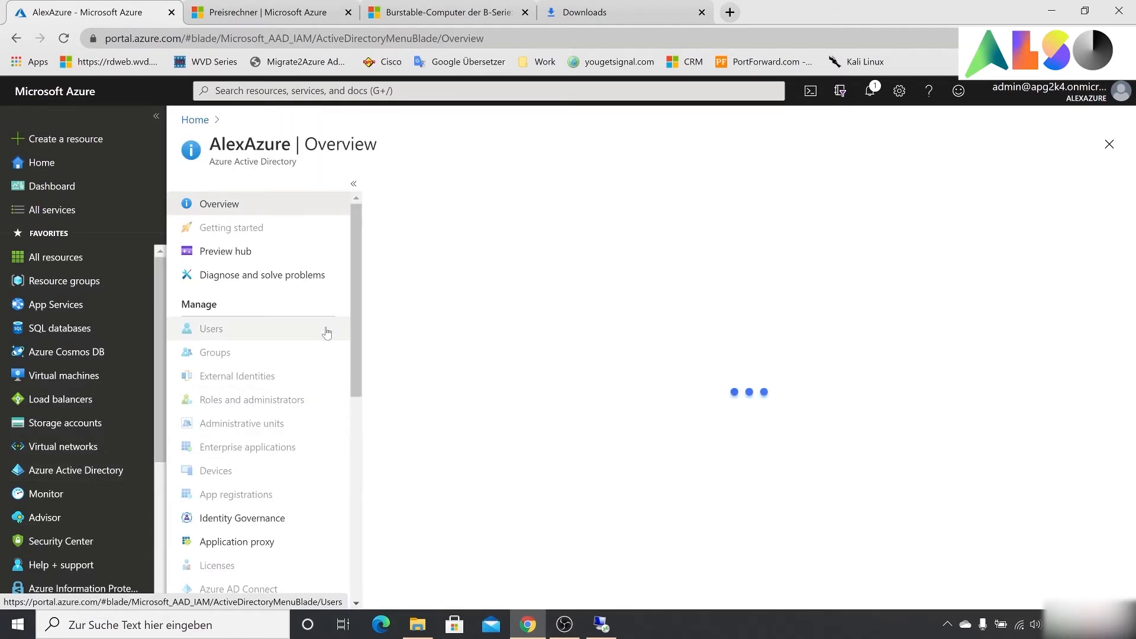
{"action": "left_click", "coordinate": [212, 331]}
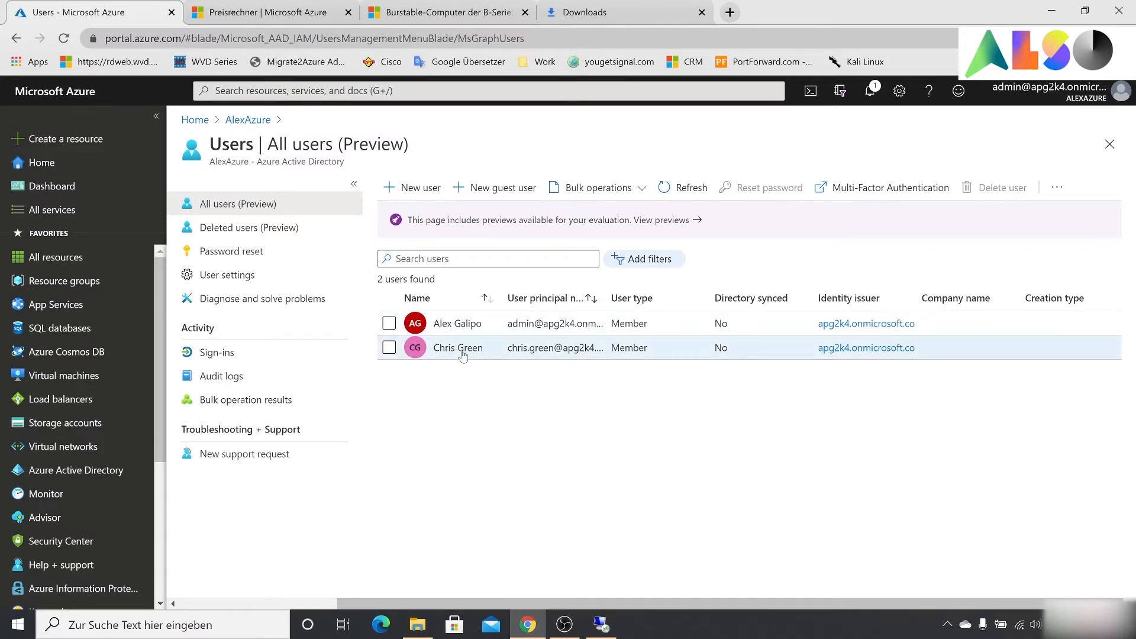
{"action": "left_click", "coordinate": [242, 121]}
{"action": "left_click", "coordinate": [220, 358]}
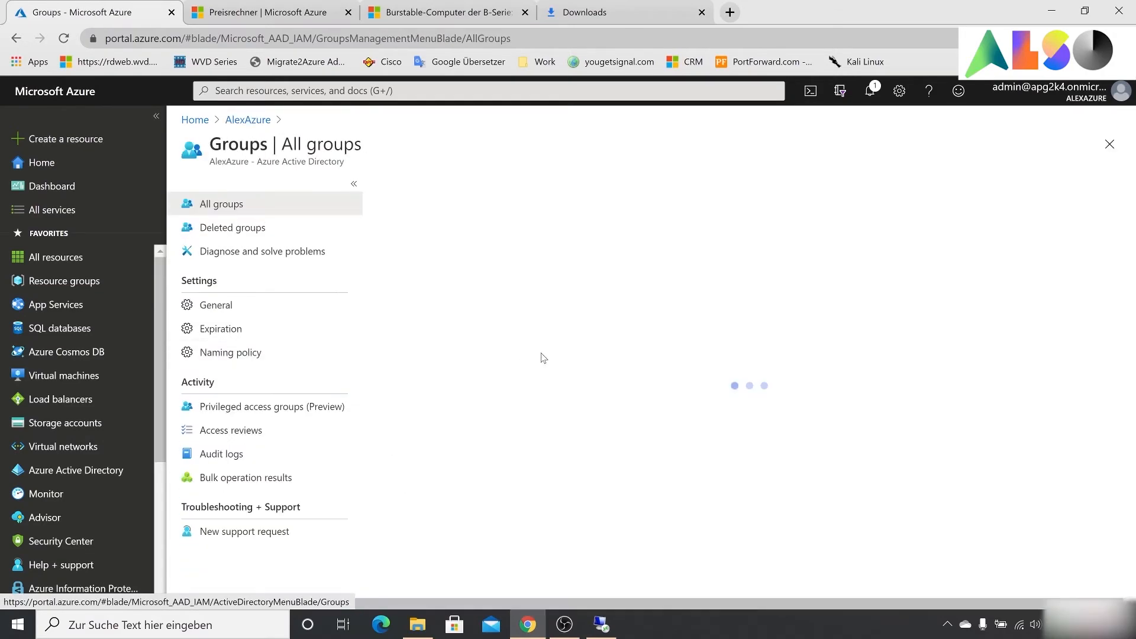
{"action": "scroll", "coordinate": [512, 453], "scroll_direction": "down", "scroll_amount": 3}
{"action": "scroll", "coordinate": [511, 452], "scroll_direction": "down", "scroll_amount": 3}
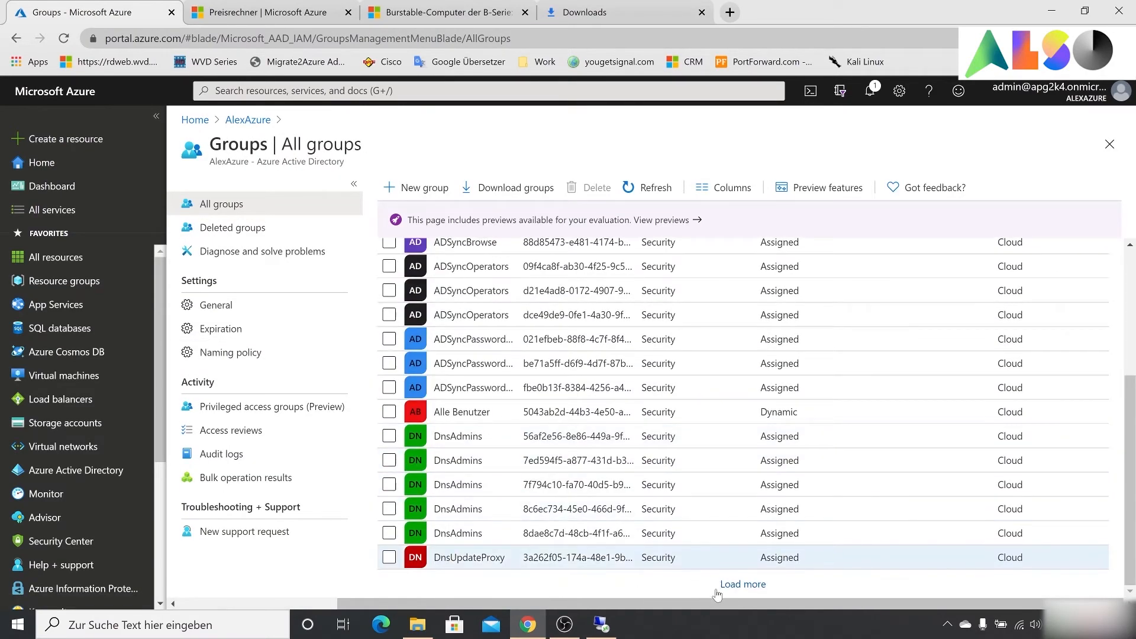
{"action": "left_click", "coordinate": [737, 580]}
{"action": "scroll", "coordinate": [617, 470], "scroll_direction": "down", "scroll_amount": 3}
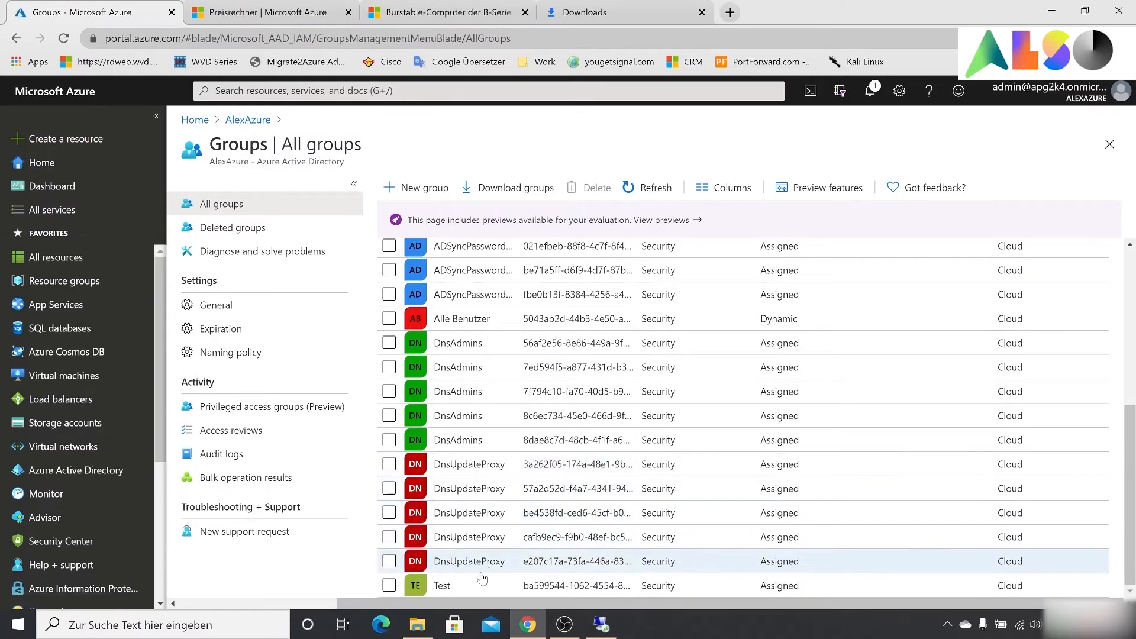
{"action": "scroll", "coordinate": [469, 393], "scroll_direction": "up", "scroll_amount": 10}
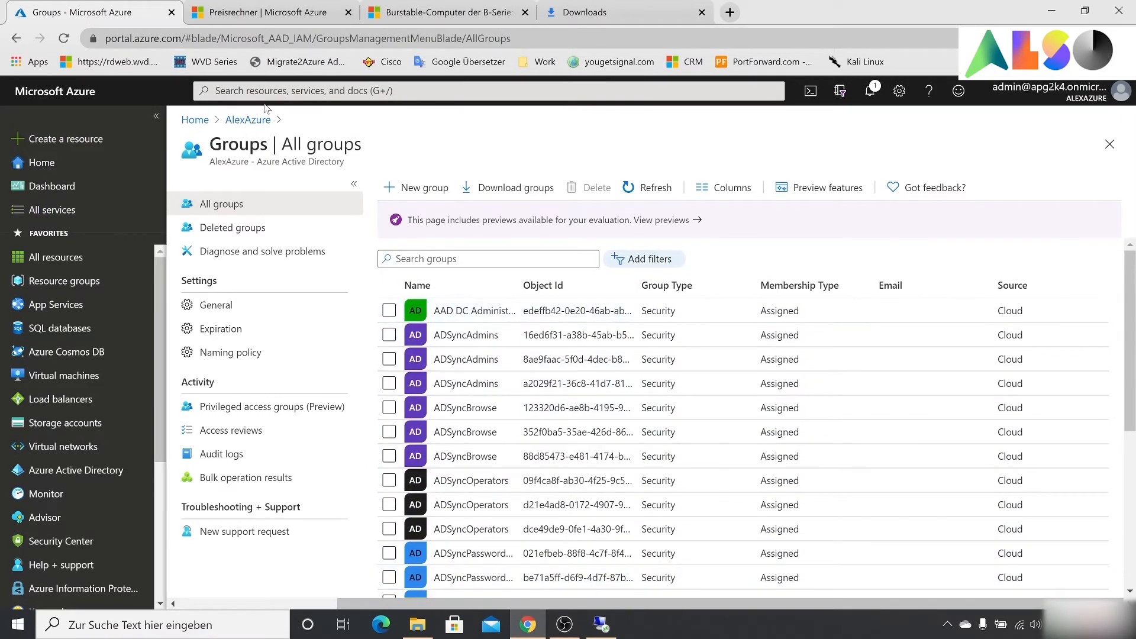
Step: On the remote server, bring up Internet Explorer and accept its recommended settings
{"action": "left_click", "coordinate": [601, 624]}
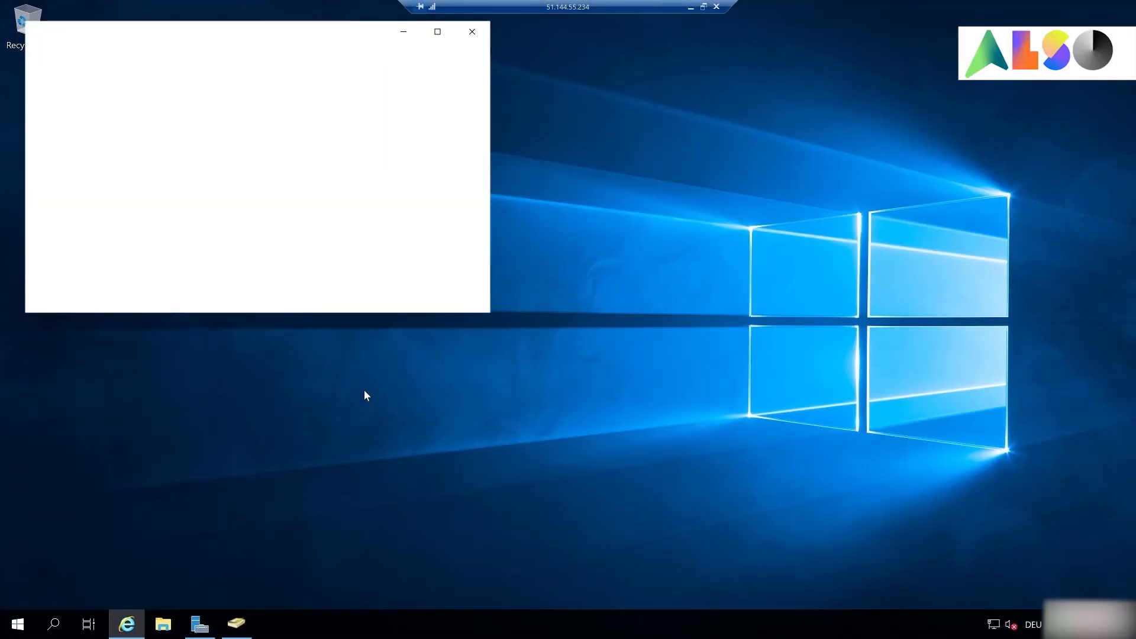
{"action": "left_click_drag", "start_coordinate": [241, 33], "coordinate": [538, 148]}
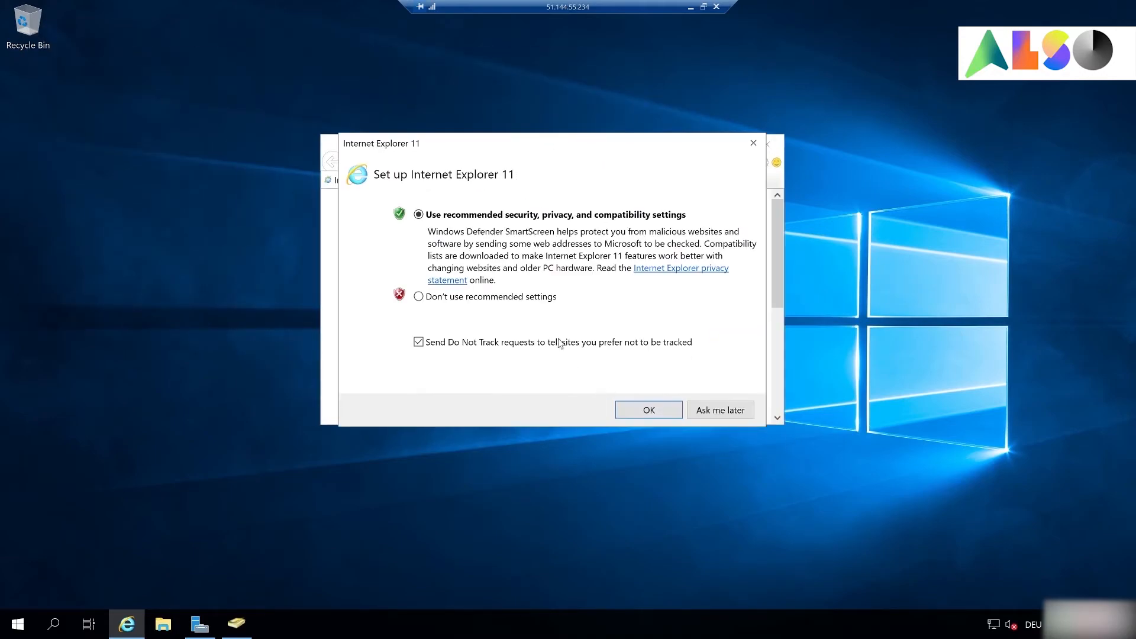
{"action": "left_click", "coordinate": [649, 410]}
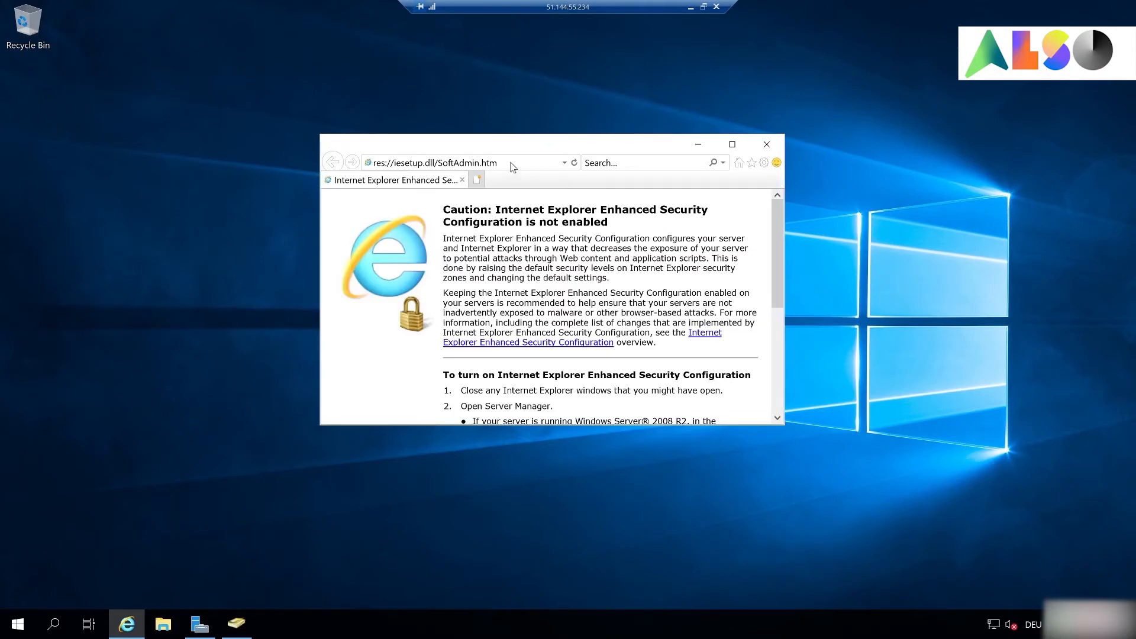
Step: Search Bing for 'azure adconnect' and open the Azure Active Directory Connect download result
{"action": "left_click", "coordinate": [515, 163]}
{"action": "type", "text": "azure"}
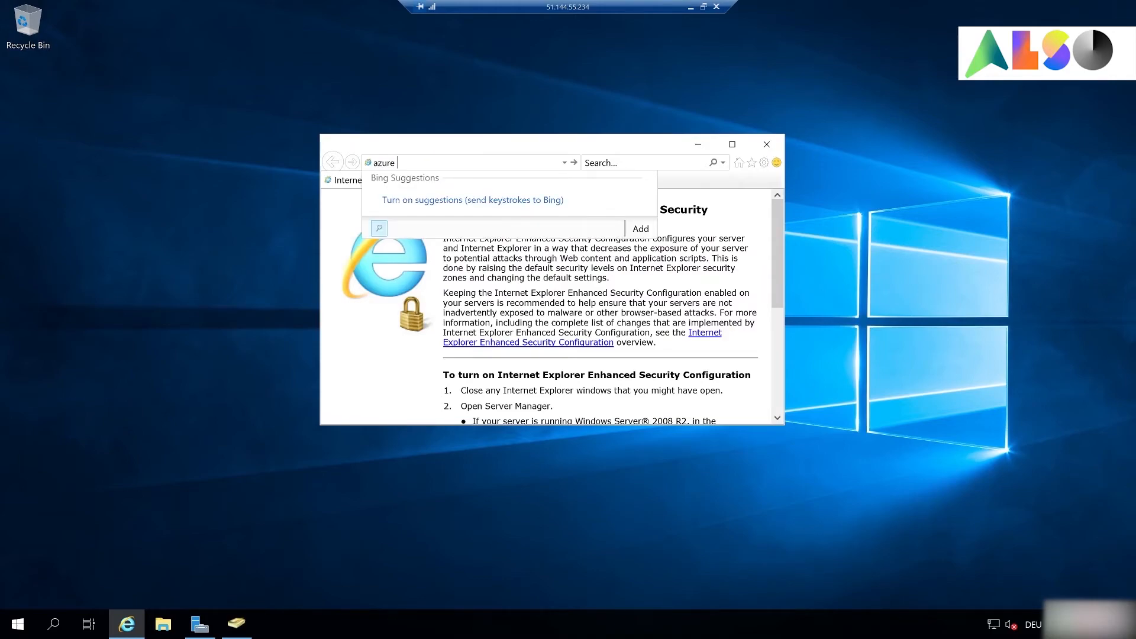
{"action": "type", "text": " adconnect"}
{"action": "key", "text": "Return"}
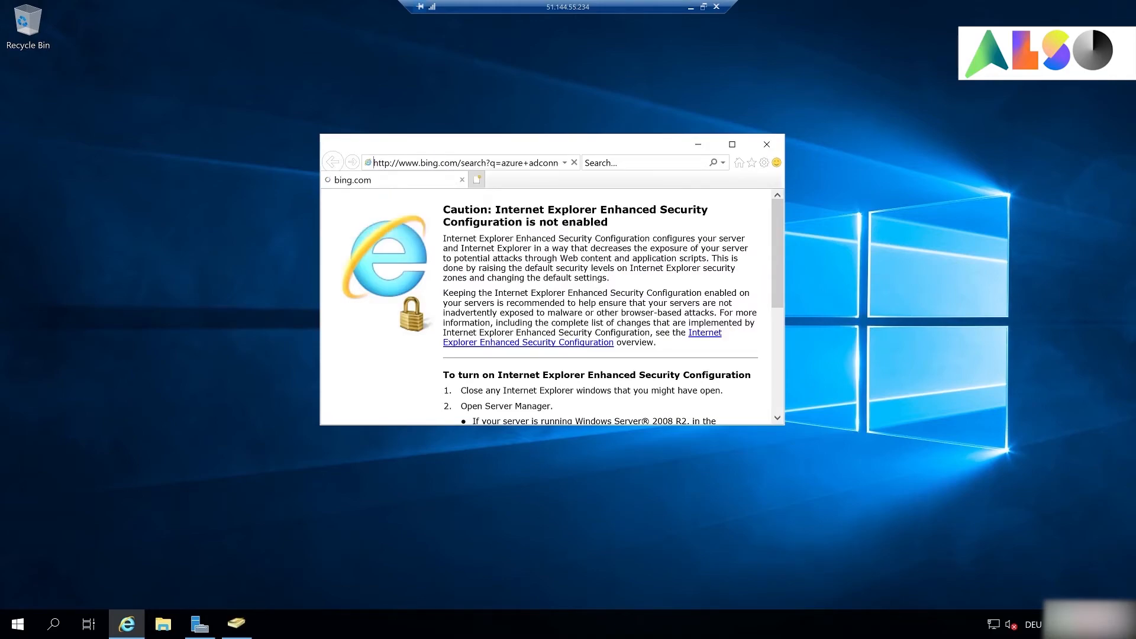
{"action": "left_click", "coordinate": [733, 145]}
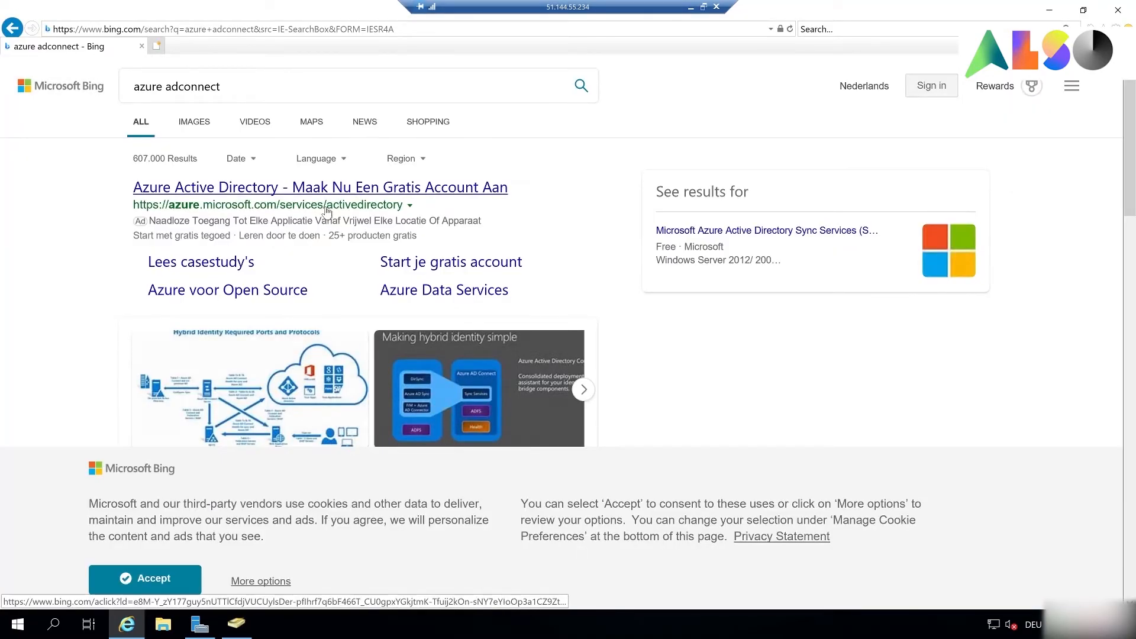
{"action": "scroll", "coordinate": [329, 376], "scroll_direction": "down", "scroll_amount": 5}
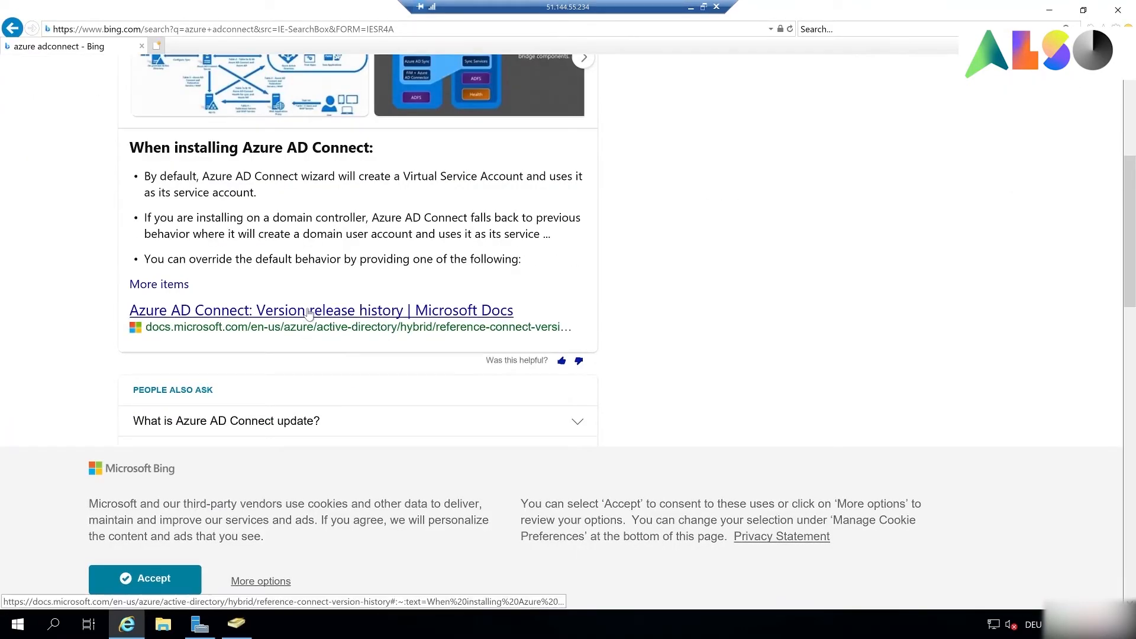
{"action": "scroll", "coordinate": [426, 341], "scroll_direction": "down", "scroll_amount": 4}
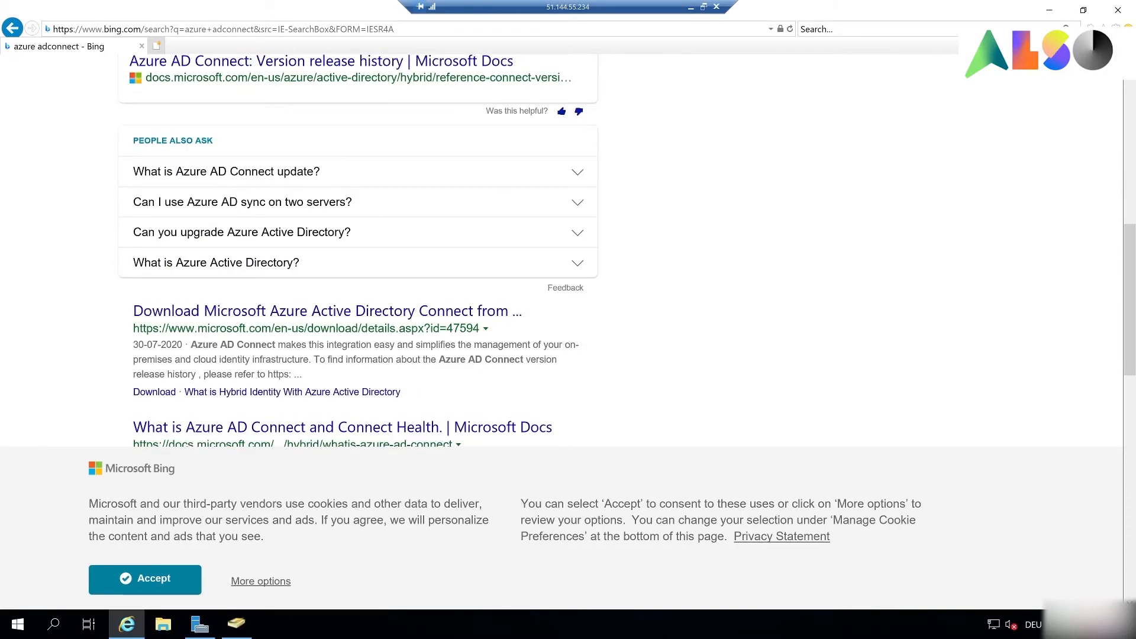
{"action": "left_click", "coordinate": [320, 313]}
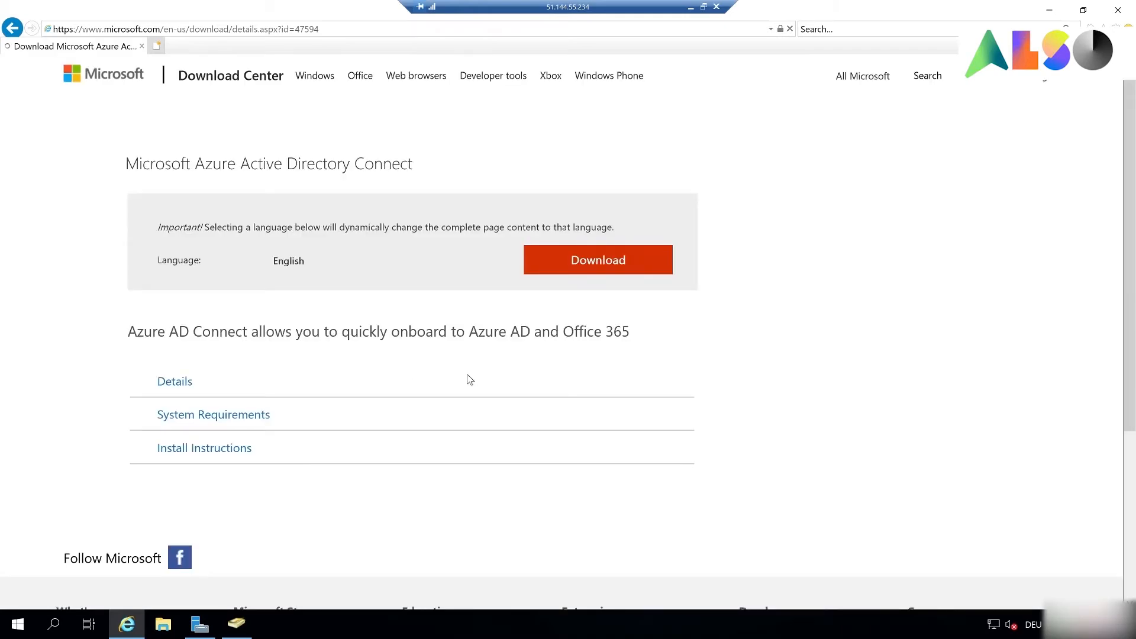
Step: Download and save AzureADConnect.msi, then run it from the downloads list
{"action": "scroll", "coordinate": [550, 485], "scroll_direction": "down", "scroll_amount": 5}
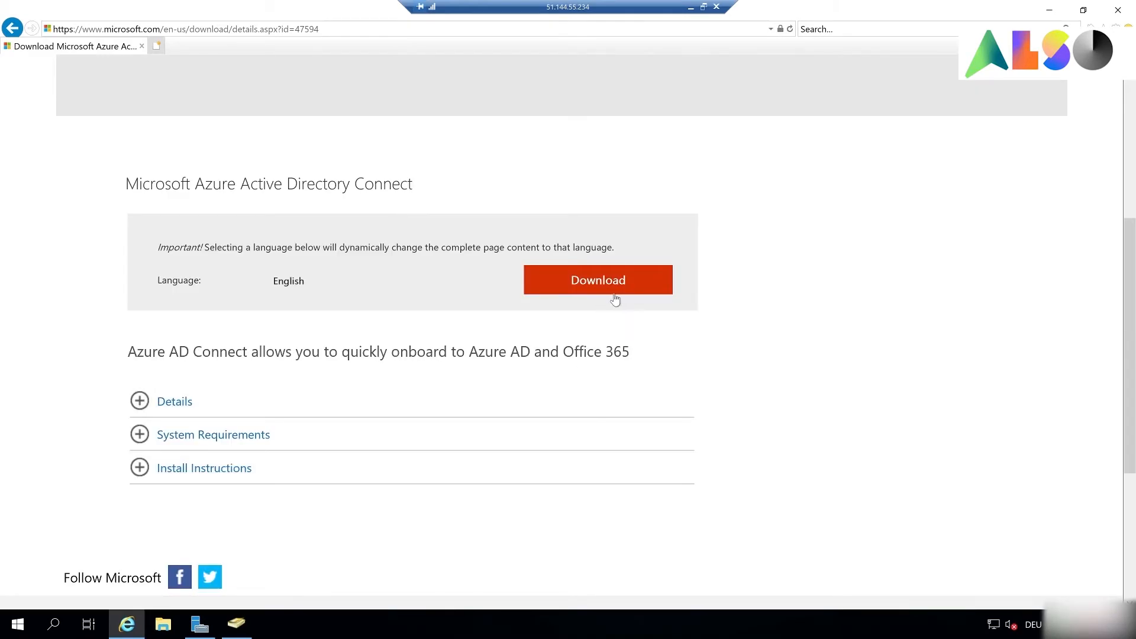
{"action": "left_click", "coordinate": [591, 289]}
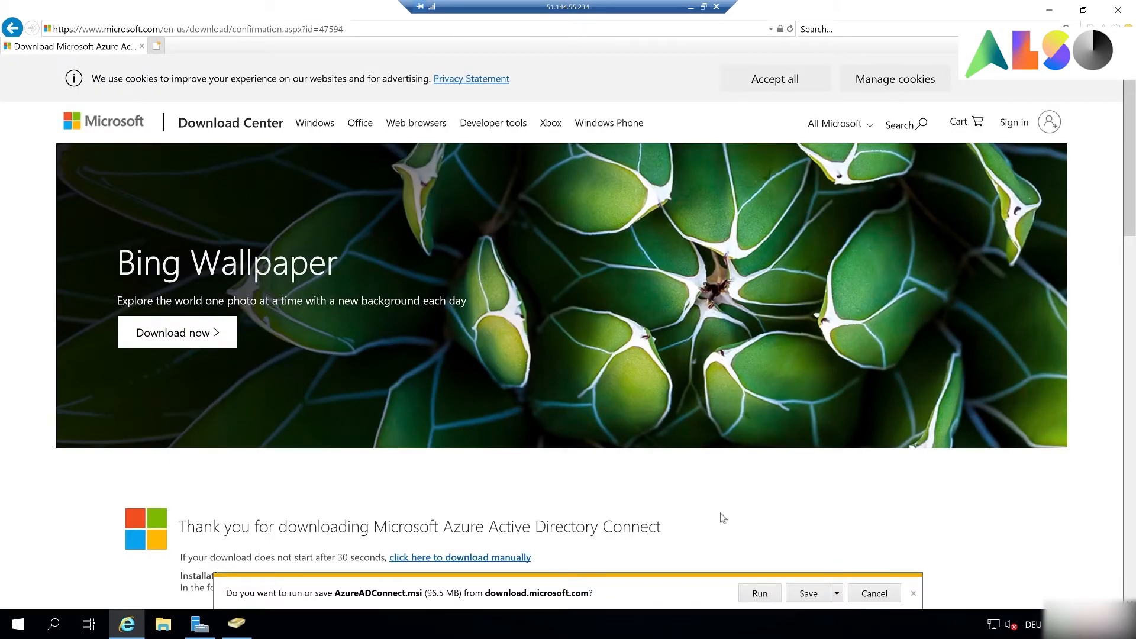
{"action": "left_click", "coordinate": [807, 597]}
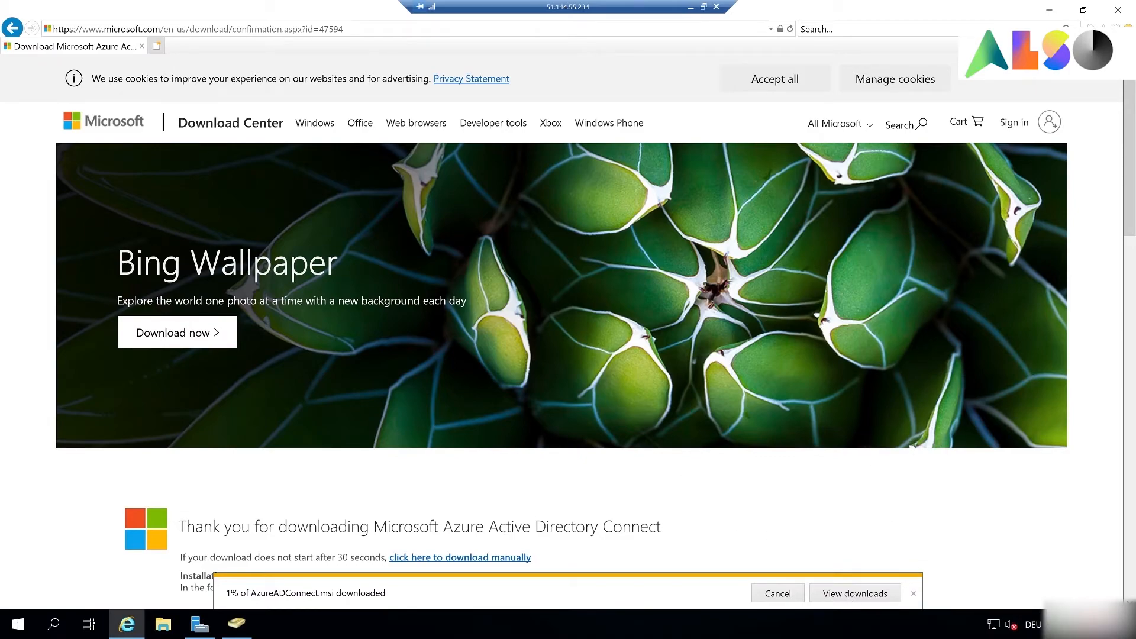
{"action": "left_click", "coordinate": [854, 593]}
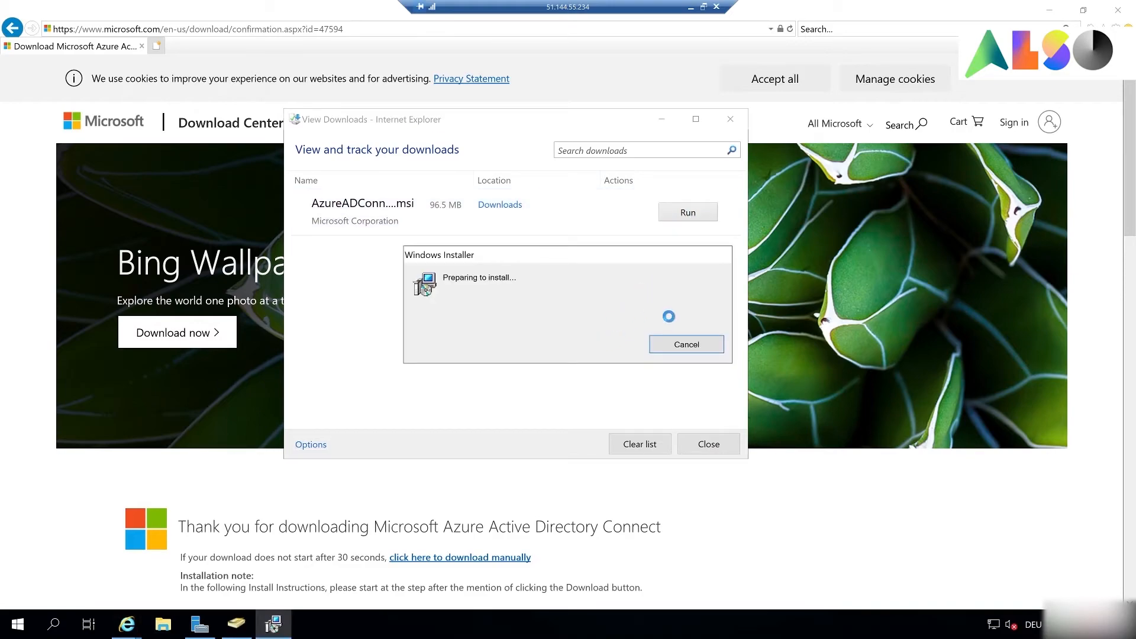
Step: Close Internet Explorer and the View Downloads window while Azure AD Connect setup installs
{"action": "left_click", "coordinate": [1113, 8]}
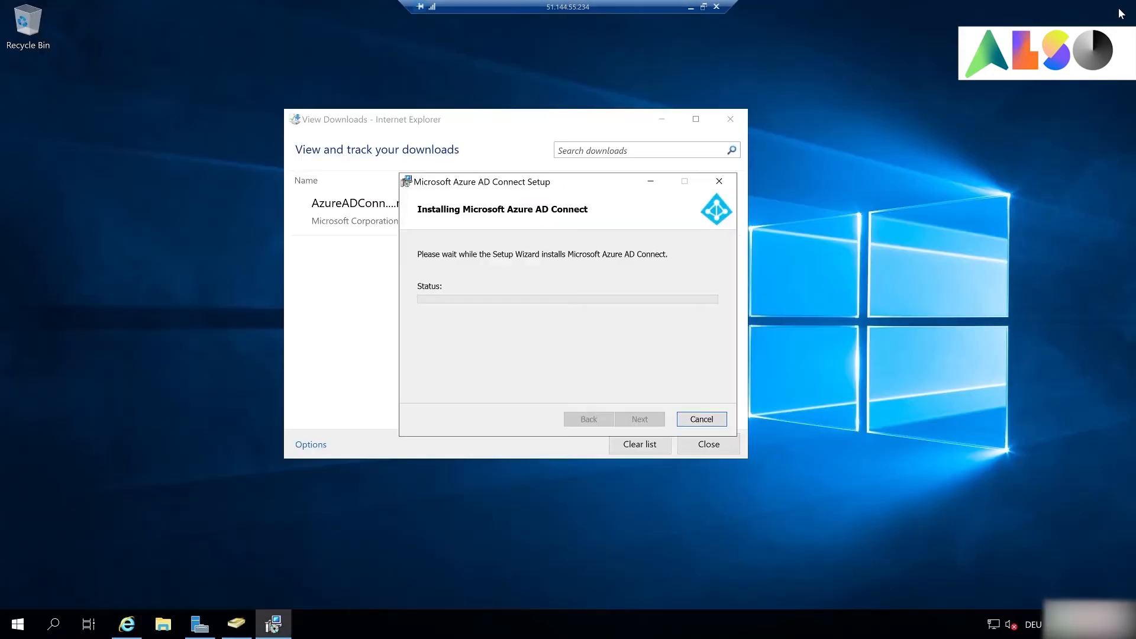
{"action": "mouse_move", "coordinate": [580, 182]}
{"action": "left_mouse_down"}
{"action": "mouse_move", "coordinate": [475, 235]}
{"action": "mouse_move", "coordinate": [473, 254]}
{"action": "mouse_move", "coordinate": [581, 162]}
{"action": "left_mouse_up"}
{"action": "left_click", "coordinate": [730, 119]}
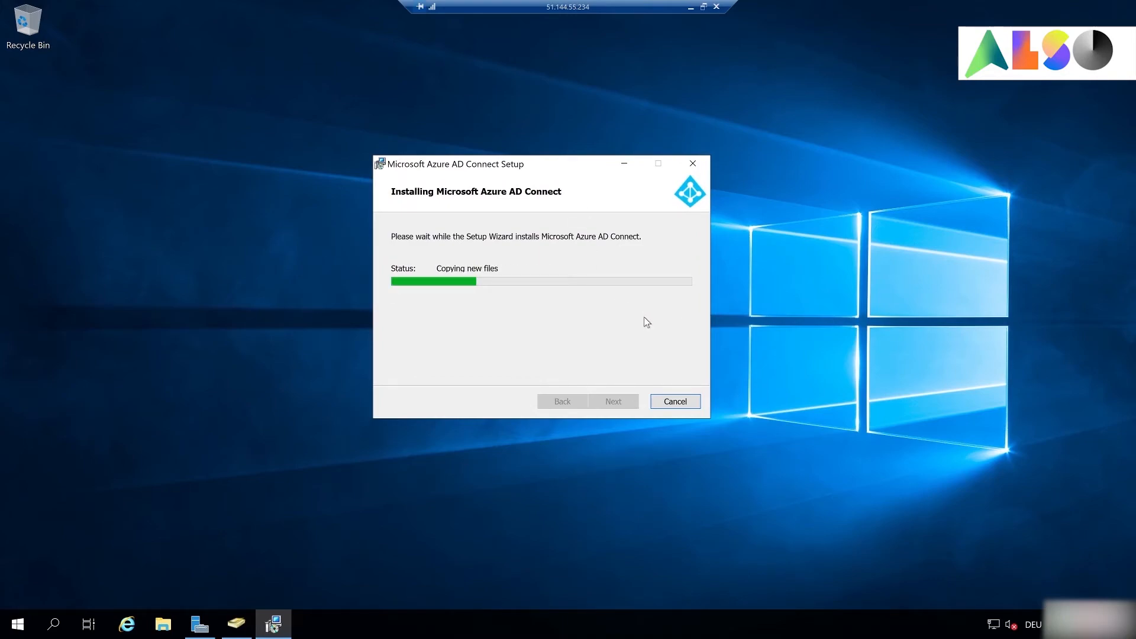
{"action": "left_click_drag", "start_coordinate": [542, 163], "coordinate": [524, 144]}
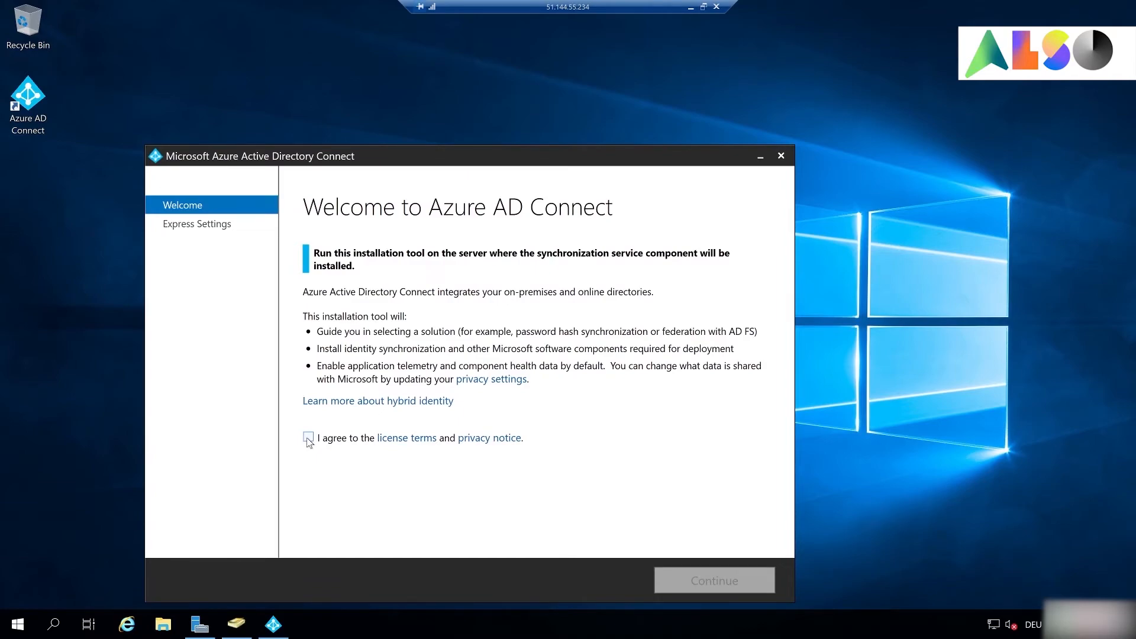
Step: Agree to the license terms, continue, and choose Use express settings
{"action": "left_click", "coordinate": [308, 438]}
{"action": "left_click", "coordinate": [688, 580]}
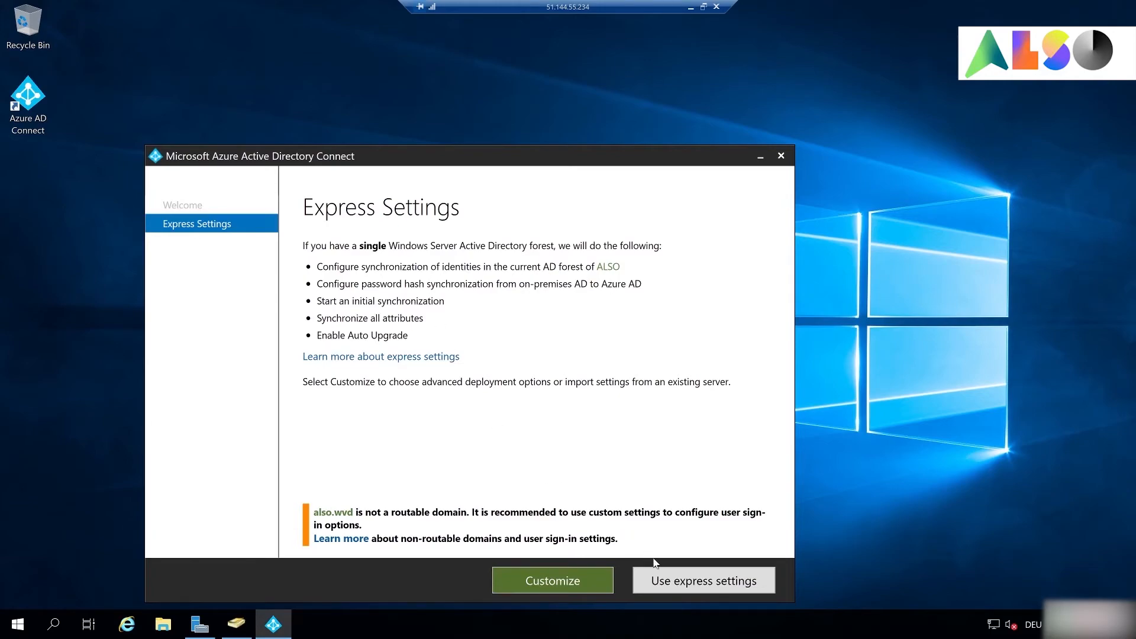
{"action": "left_click", "coordinate": [688, 586]}
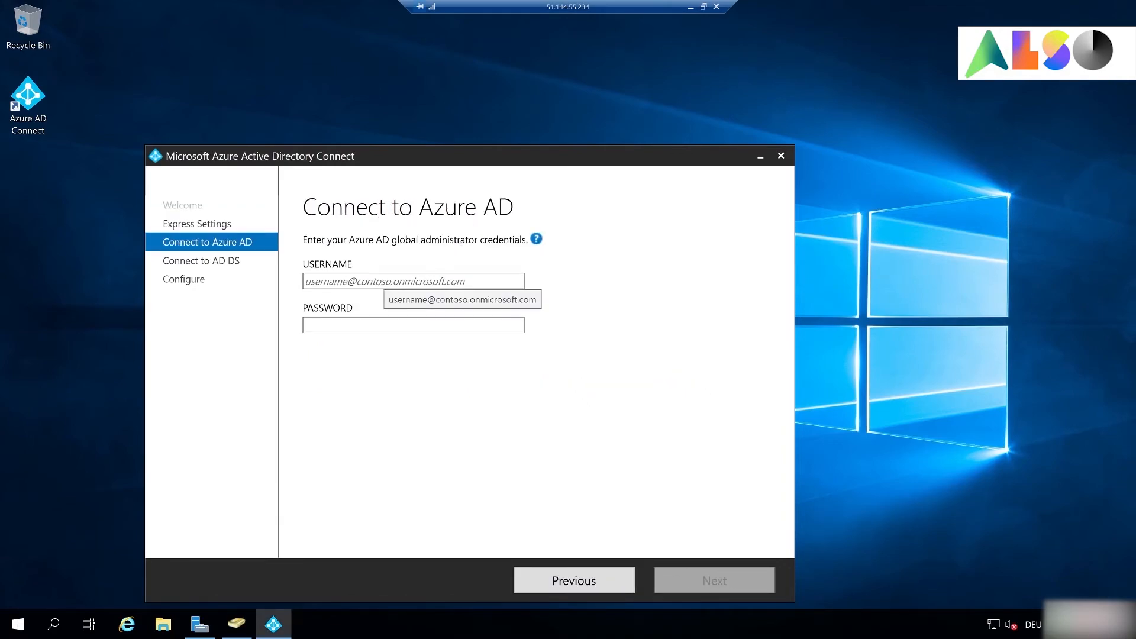
Step: Enter the global administrator's onmicrosoft.com user name, correcting its typo, plus the password, and submit
{"action": "left_click", "coordinate": [384, 282]}
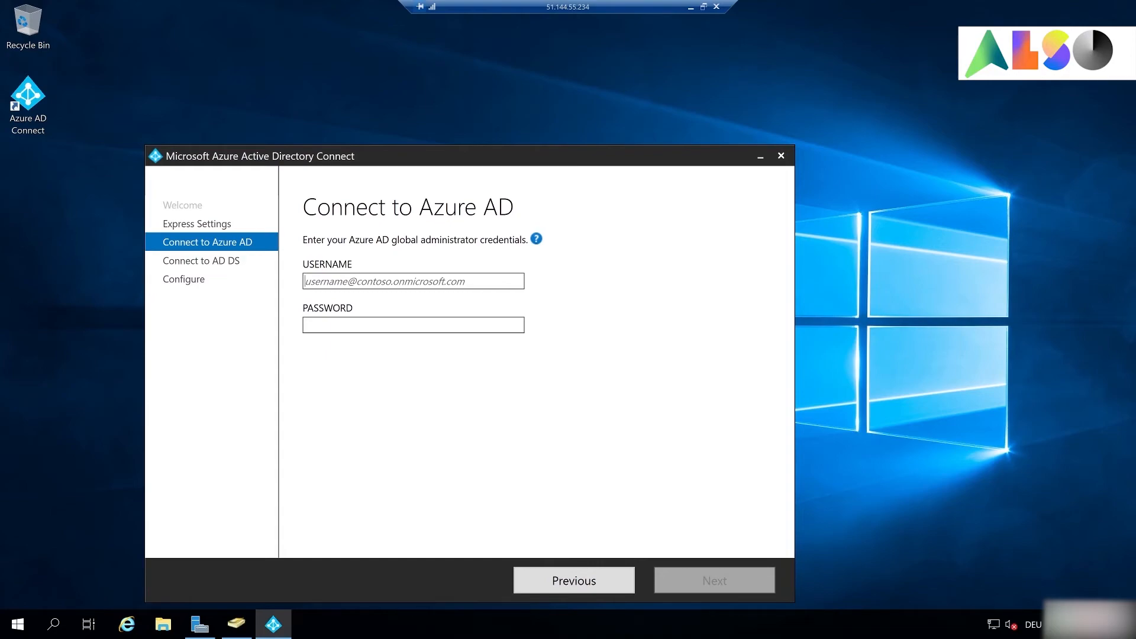
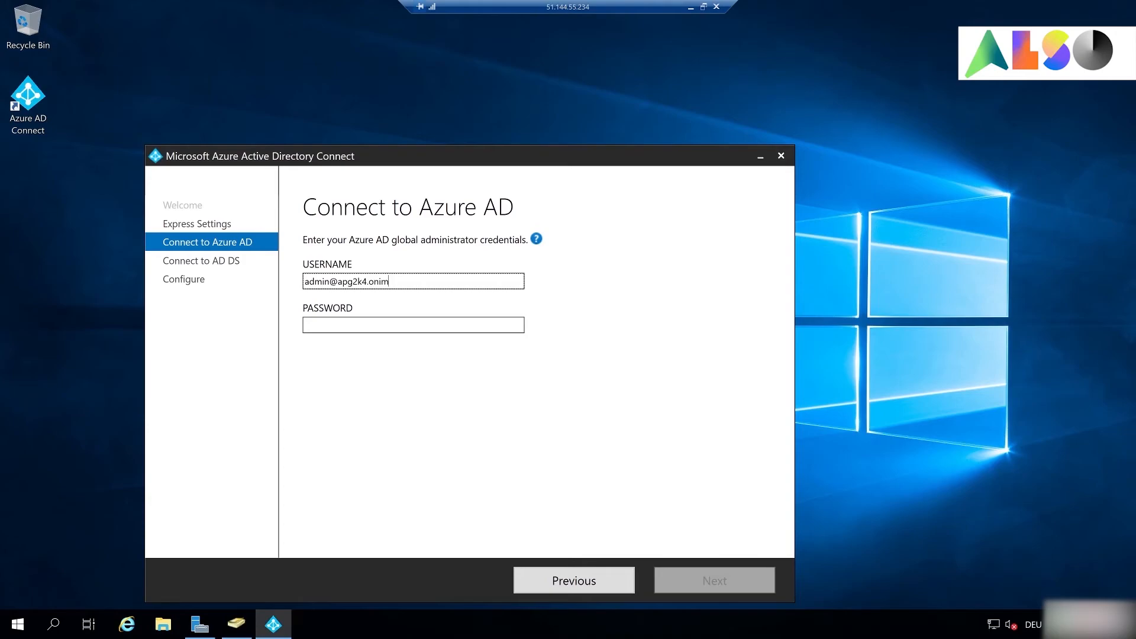
{"action": "left_click", "coordinate": [380, 281]}
{"action": "key", "text": "BackSpace"}
{"action": "type", "text": "i"}
{"action": "left_click", "coordinate": [382, 325]}
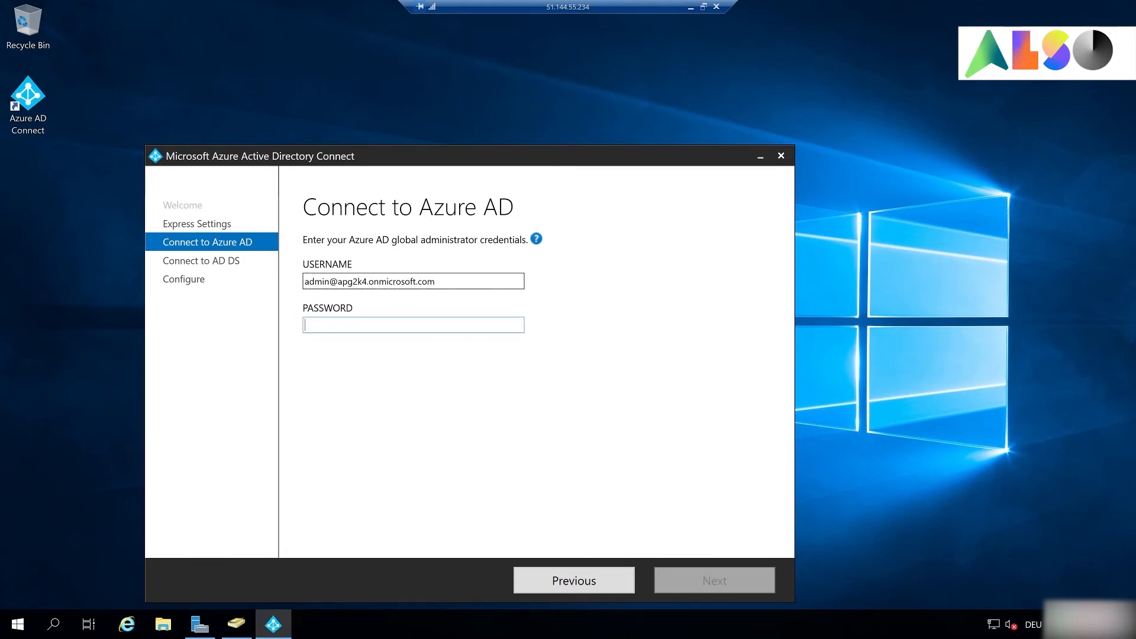
{"action": "type", "text": "•"}
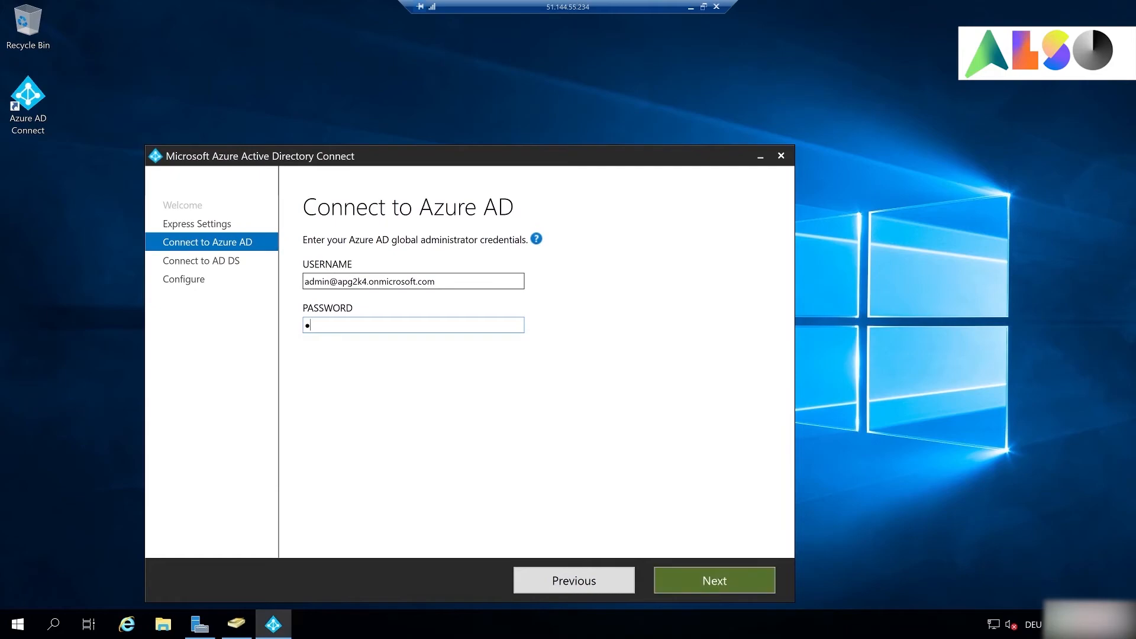
{"action": "key", "text": "BackSpace"}
{"action": "type", "text": "•••••••••••"}
{"action": "left_click", "coordinate": [685, 585]}
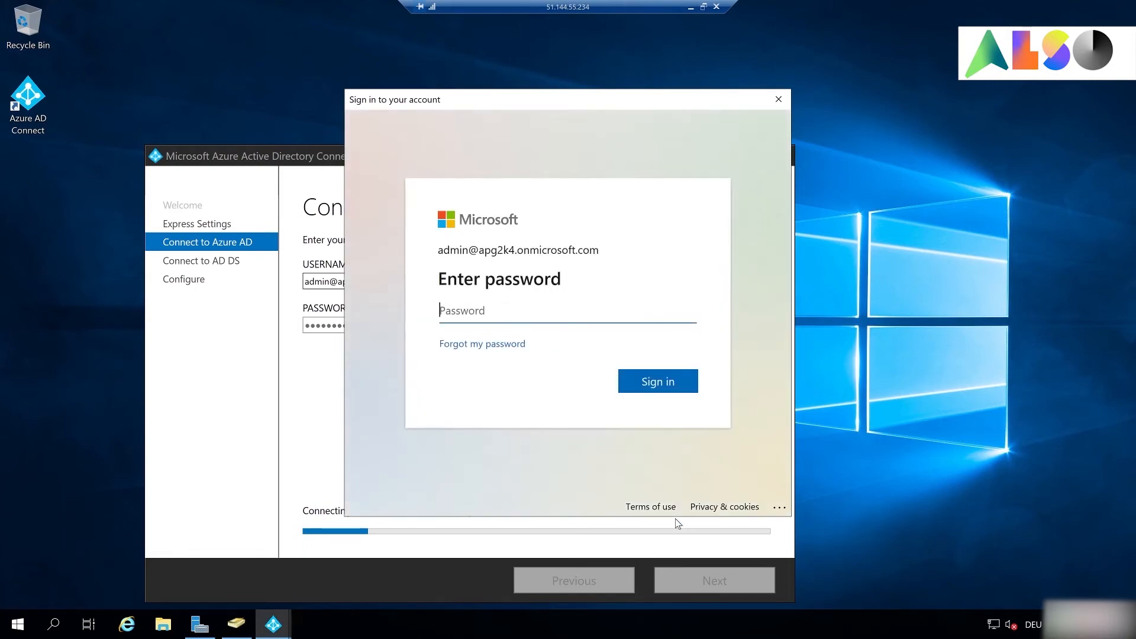
Step: Sign in with the administrator password and confirm the texted verification code
{"action": "type", "text": "••••••••••••"}
{"action": "left_click", "coordinate": [644, 383]}
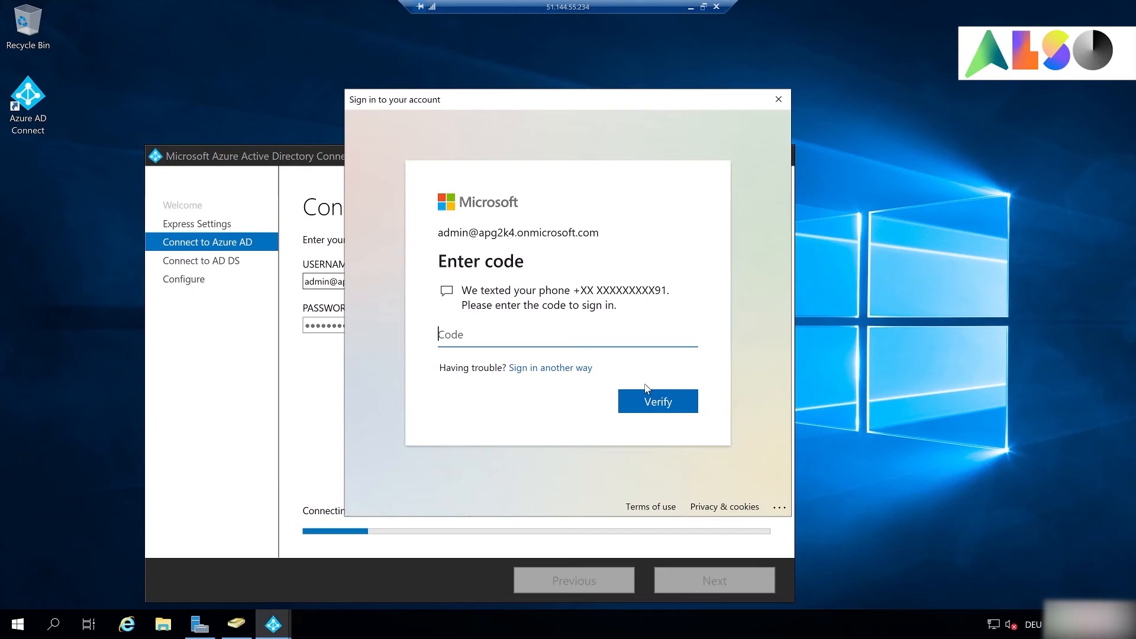
{"action": "left_click", "coordinate": [656, 402]}
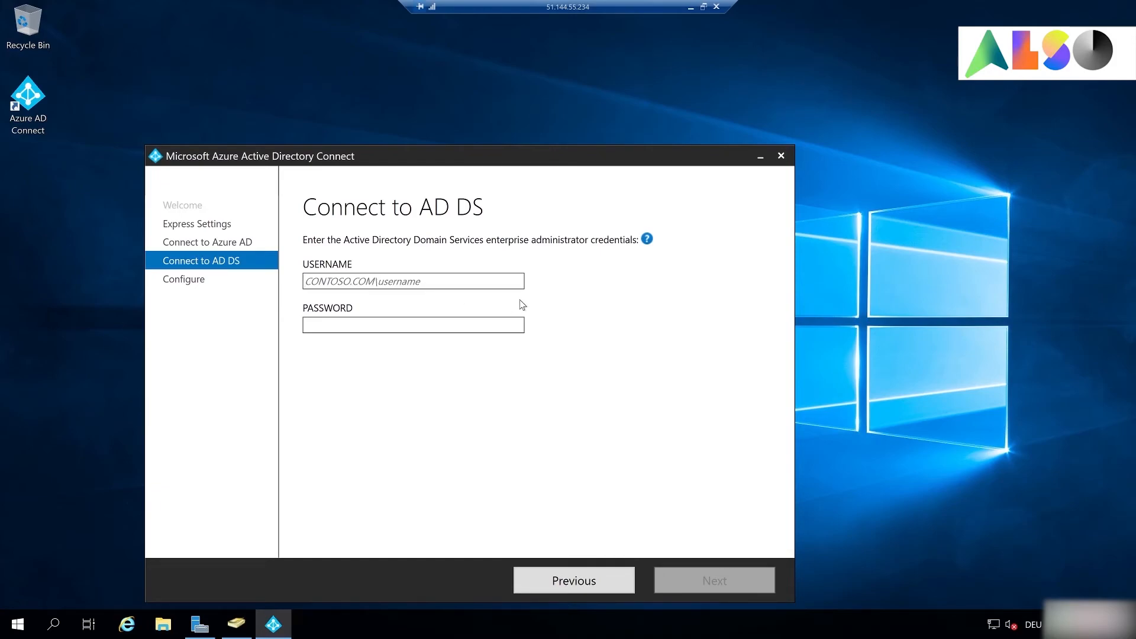
Step: Enter the also.wvd domain admin credentials, allow unmatched UPN suffixes, and start the installation
{"action": "type", "text": "also.wvd"}
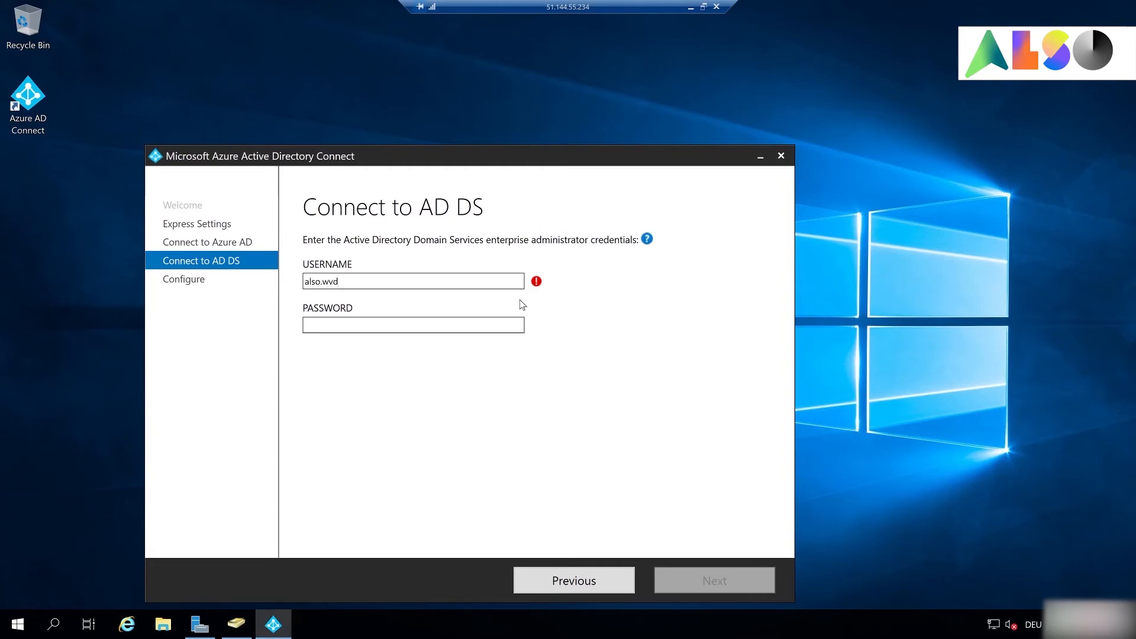
{"action": "type", "text": "\\wvdadmin"}
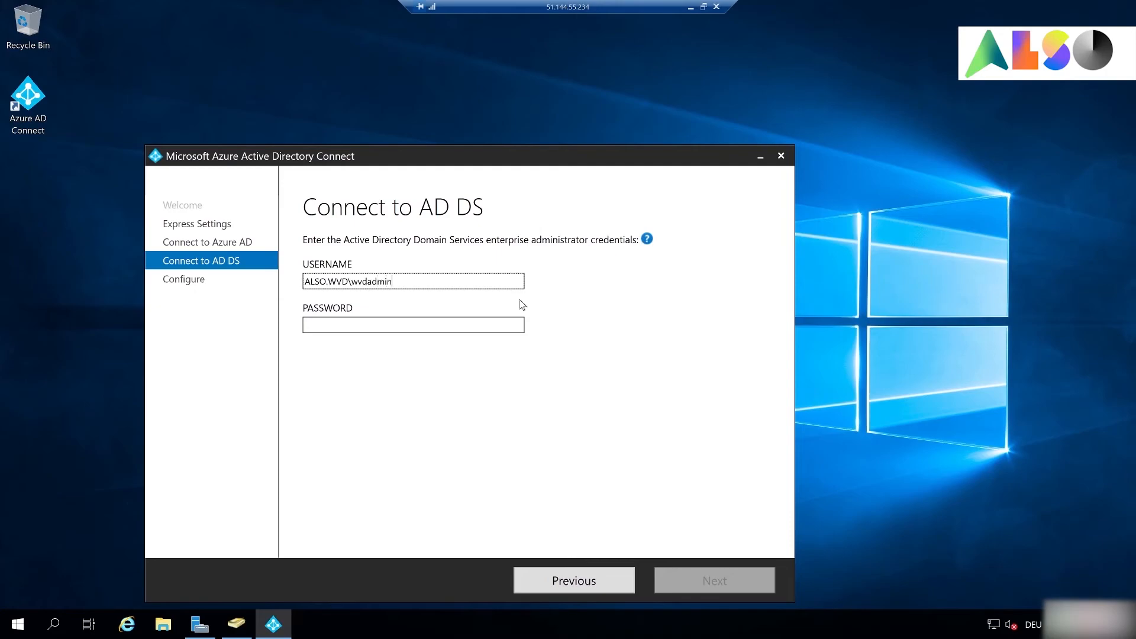
{"action": "key", "text": "Tab"}
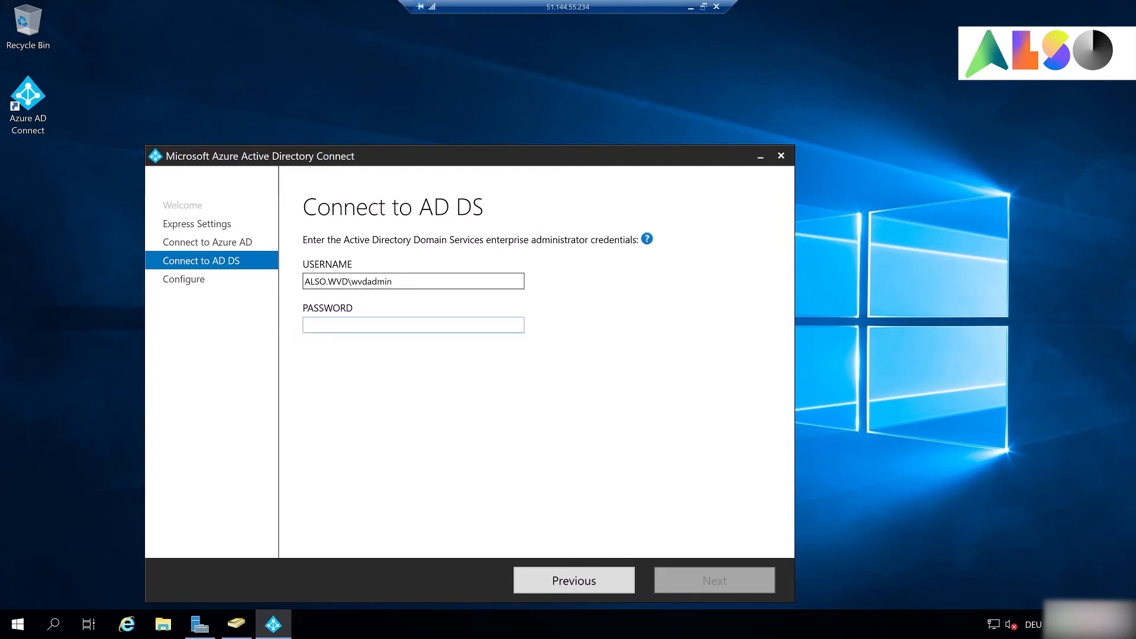
{"action": "type", "text": "•••••••••••"}
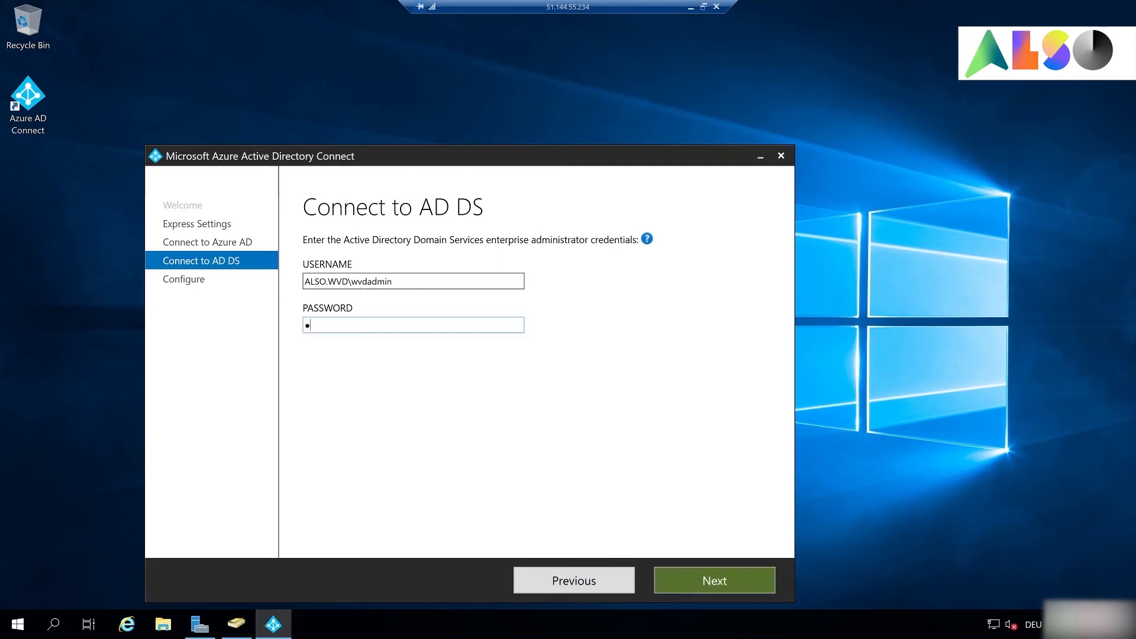
{"action": "type", "text": "•"}
{"action": "left_click", "coordinate": [706, 578]}
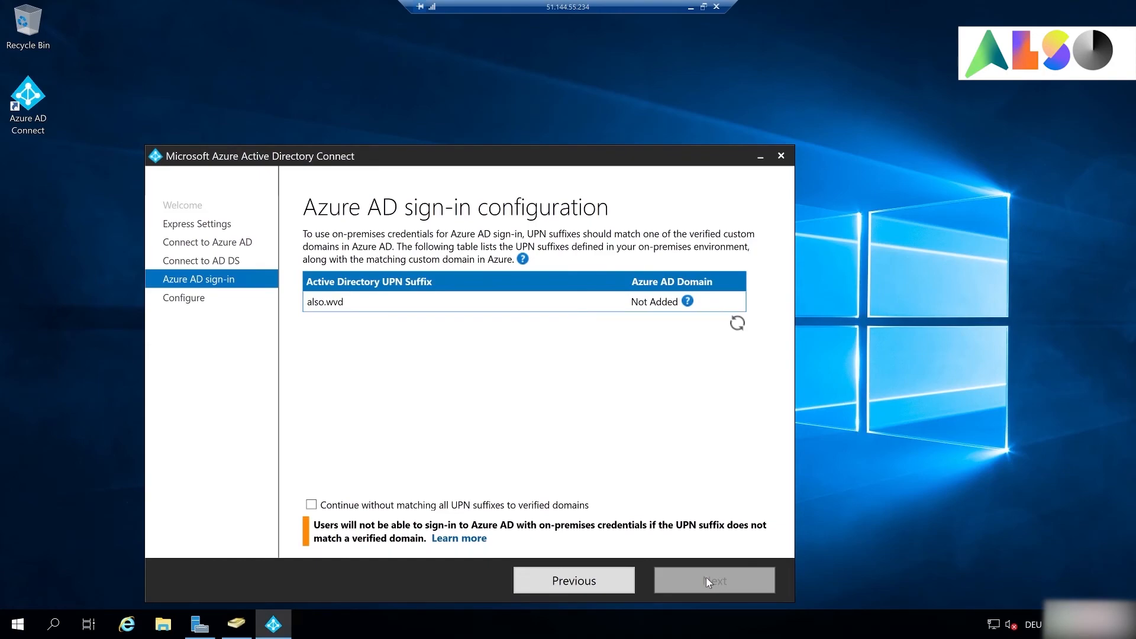
{"action": "left_click", "coordinate": [311, 506]}
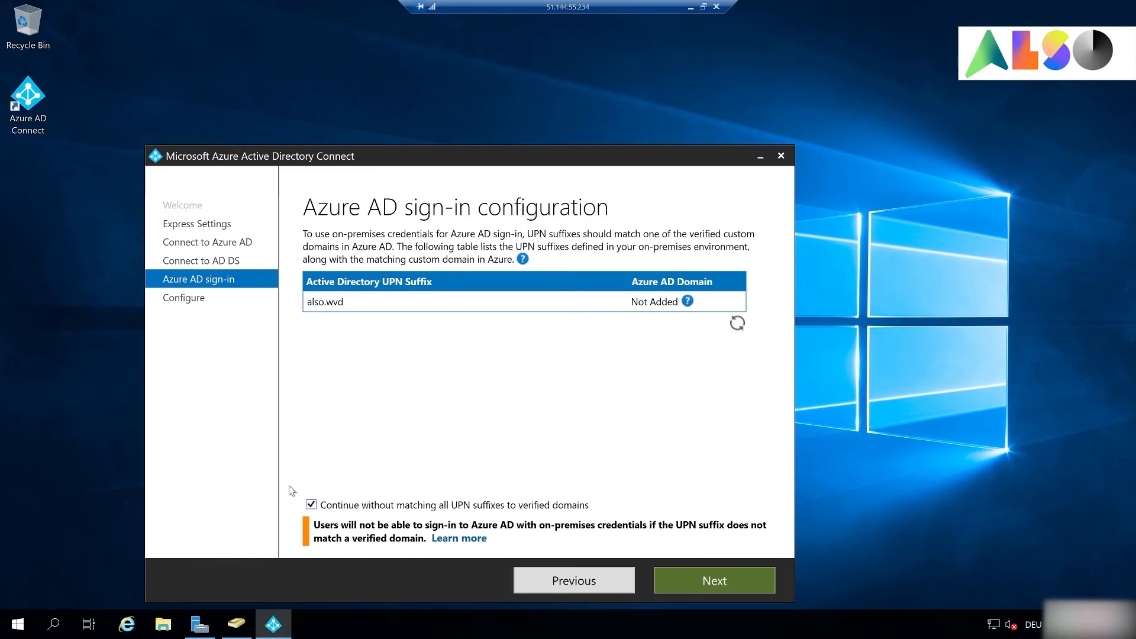
{"action": "left_click", "coordinate": [710, 580]}
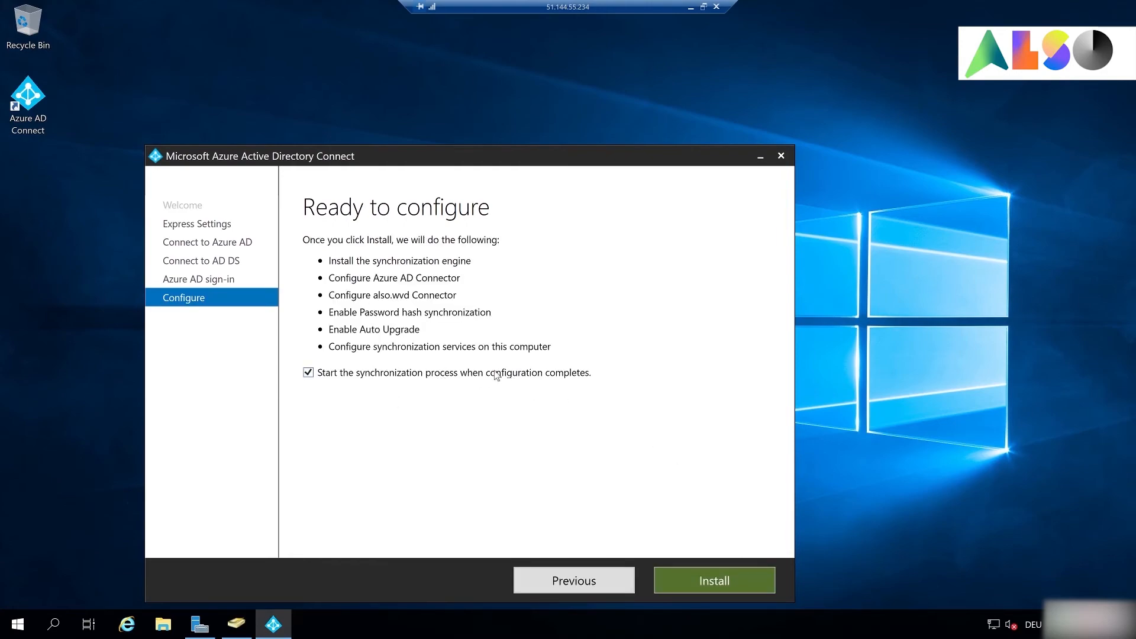
{"action": "left_click", "coordinate": [698, 575]}
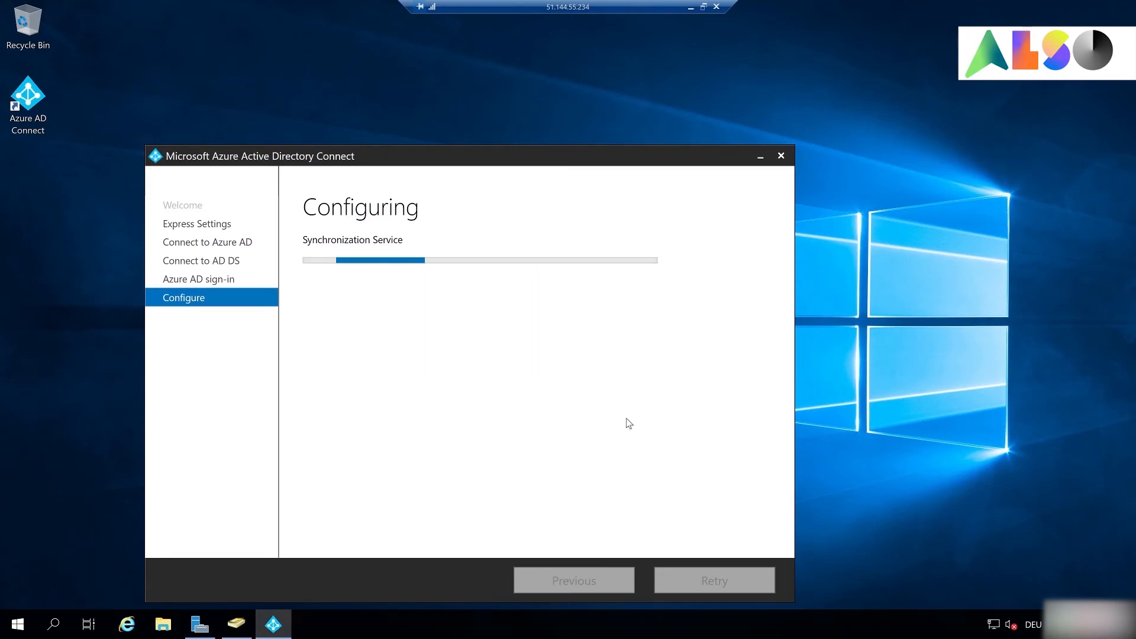
Step: Refresh the AlexAzure directory's Users list repeatedly for synced accounts, then return to the remote server
{"action": "left_click", "coordinate": [691, 9]}
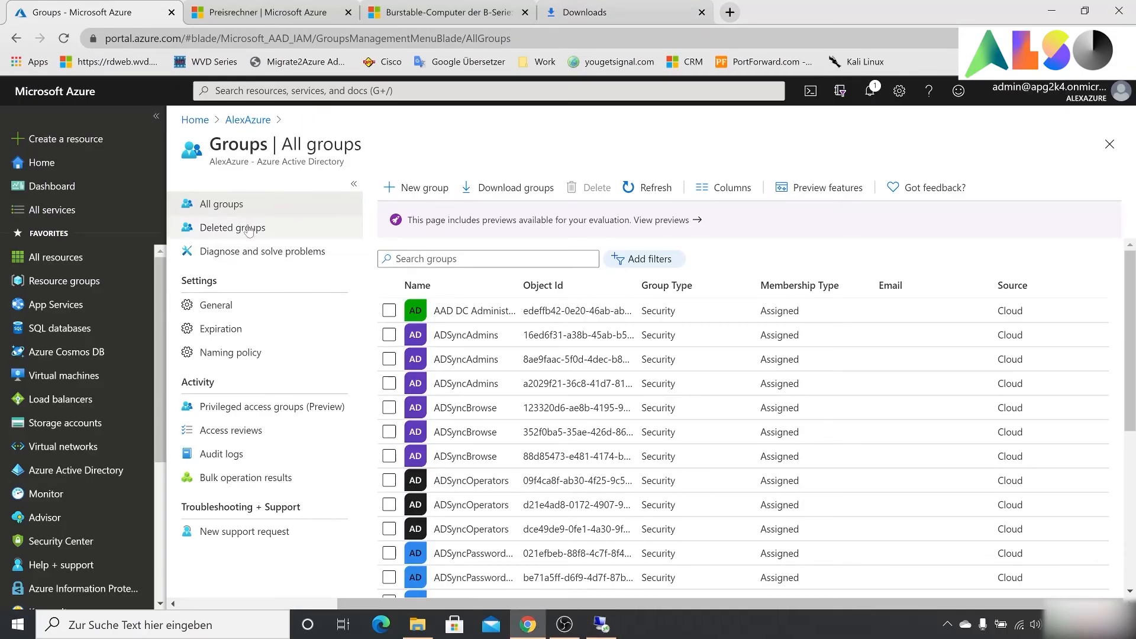
{"action": "left_click", "coordinate": [247, 121]}
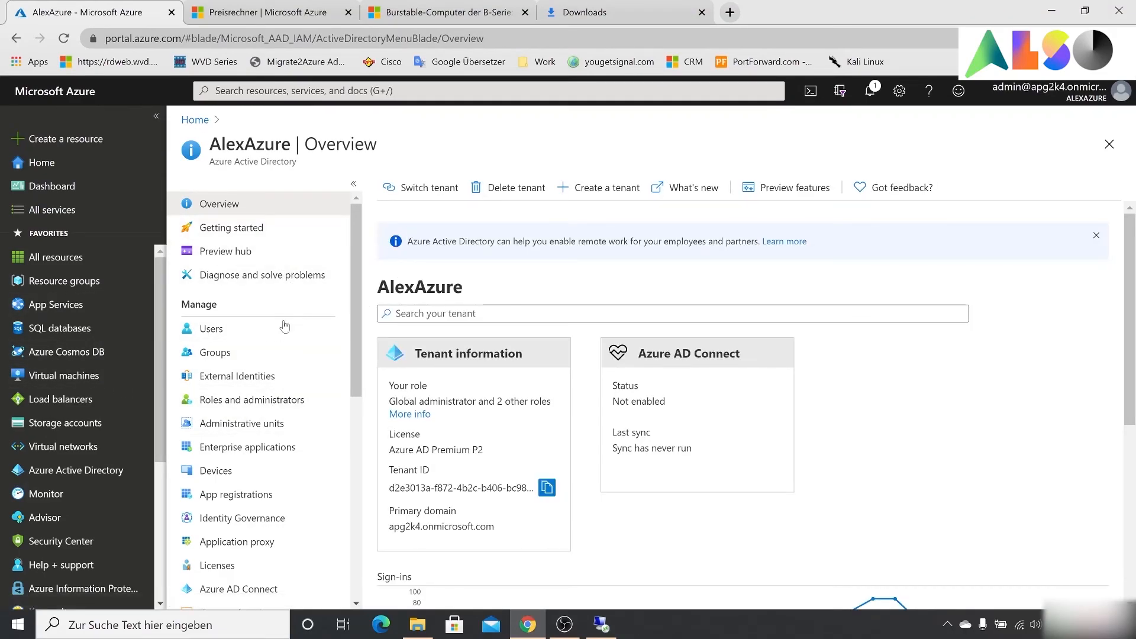
{"action": "left_click", "coordinate": [211, 329]}
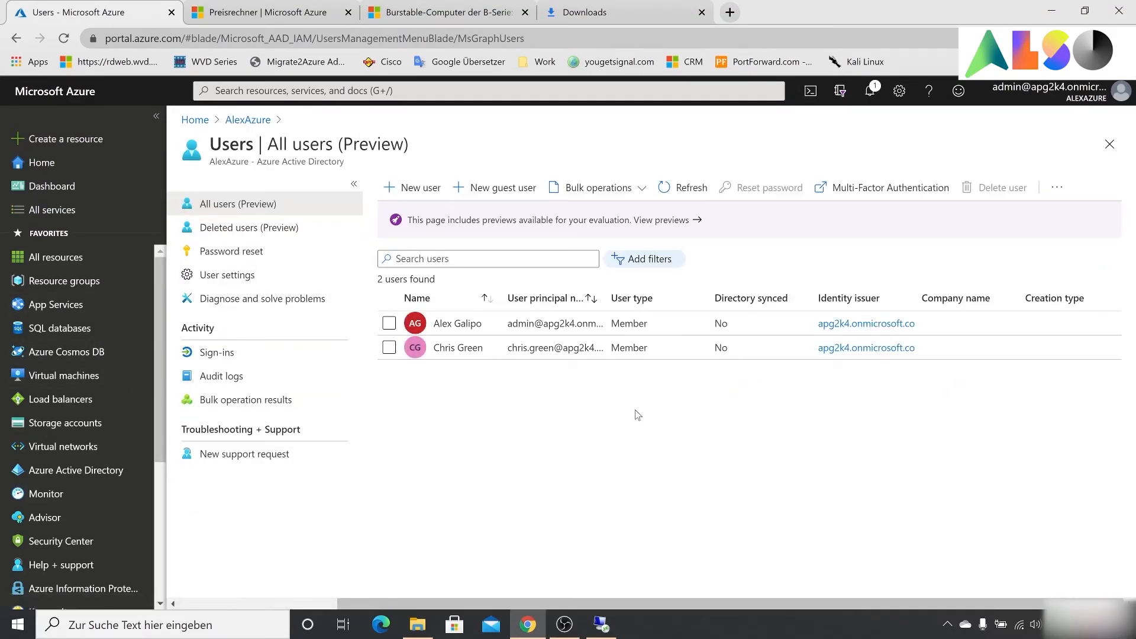
{"action": "left_click", "coordinate": [688, 189]}
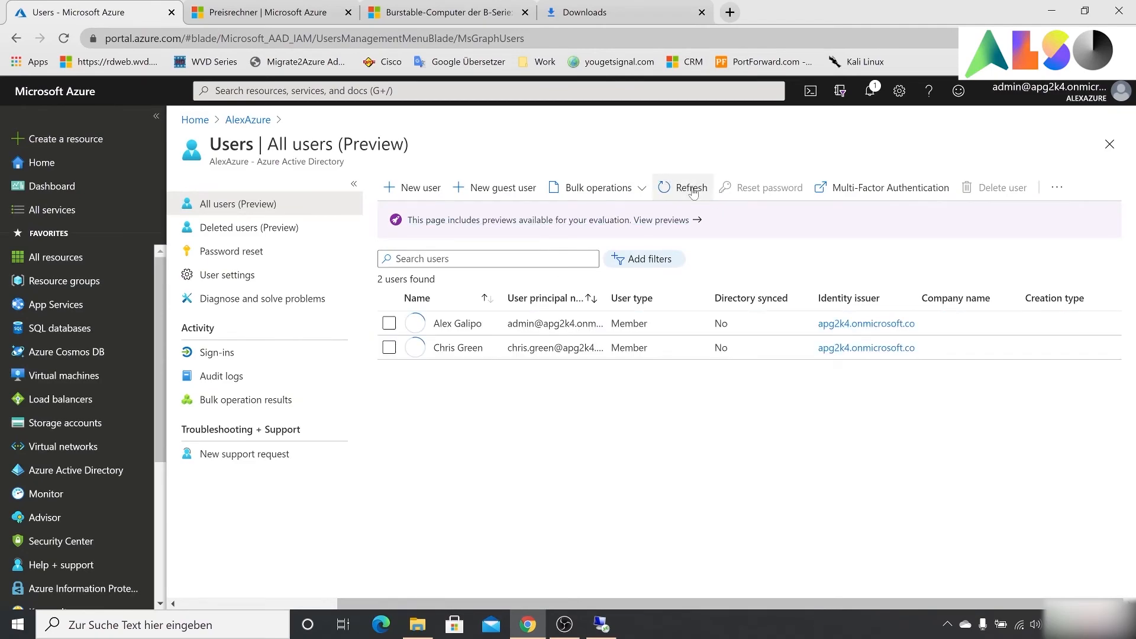
{"action": "left_click", "coordinate": [690, 189]}
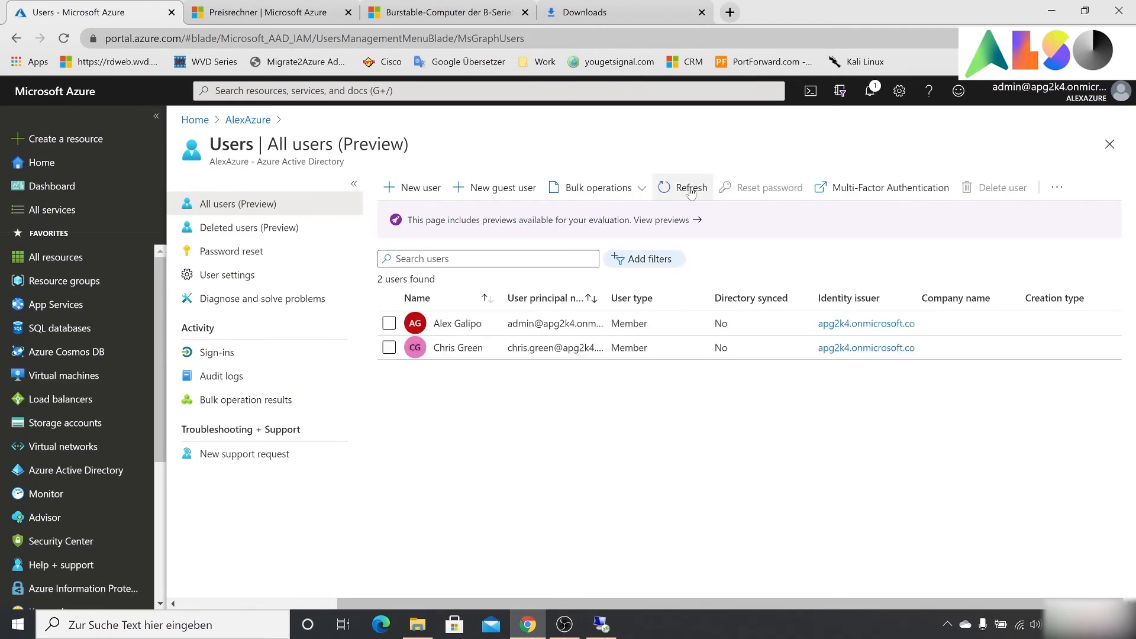
{"action": "left_click", "coordinate": [690, 189]}
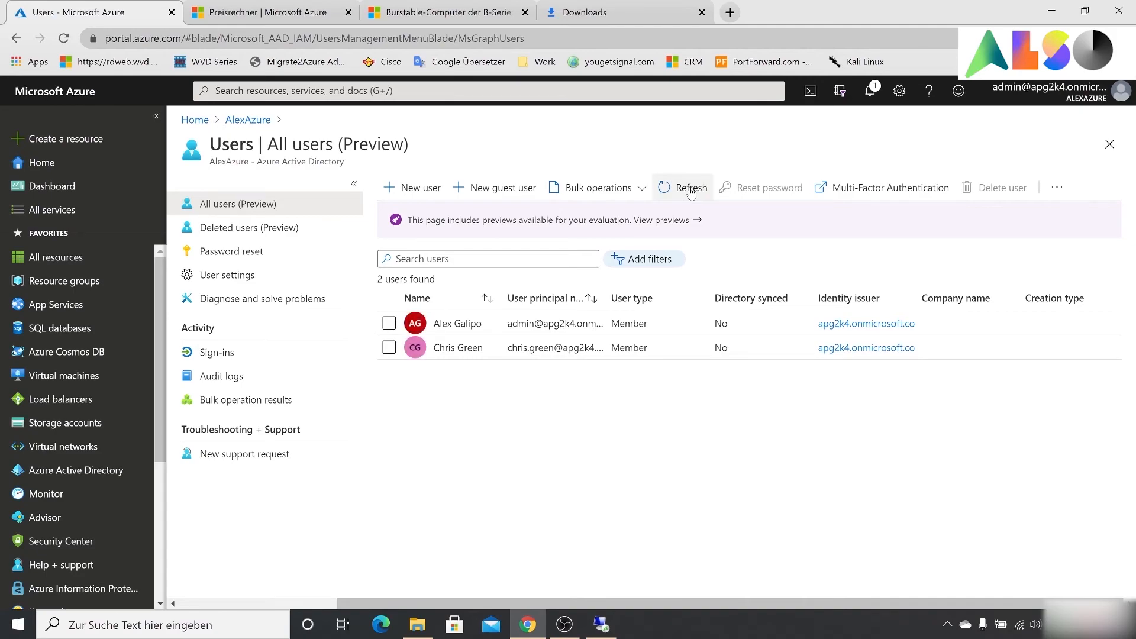
{"action": "left_click", "coordinate": [690, 189]}
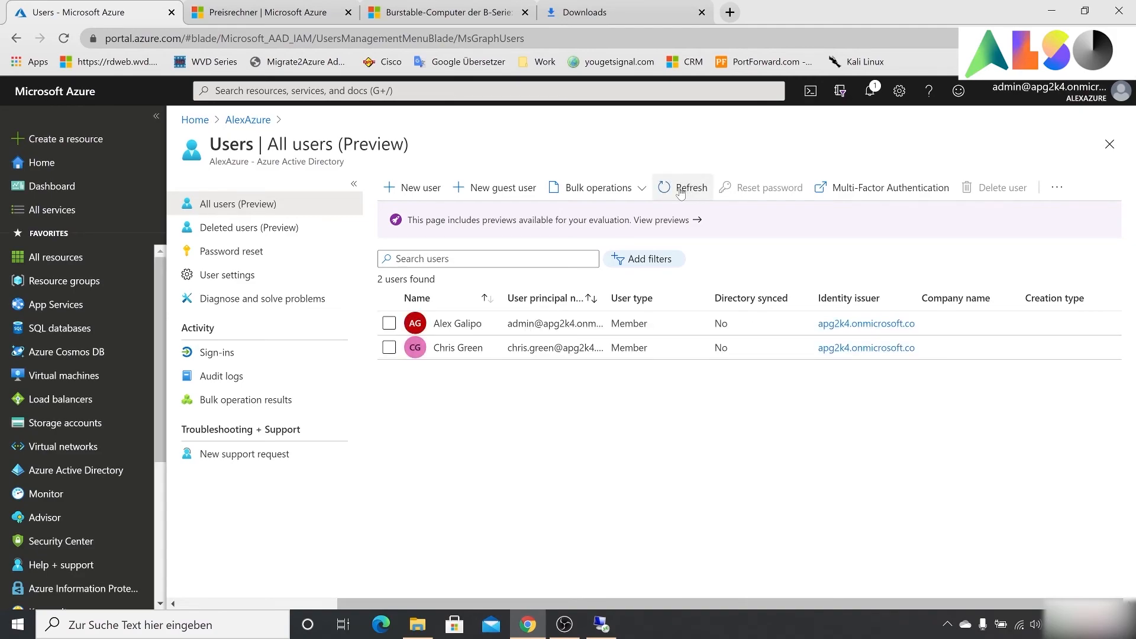
{"action": "left_click", "coordinate": [681, 193]}
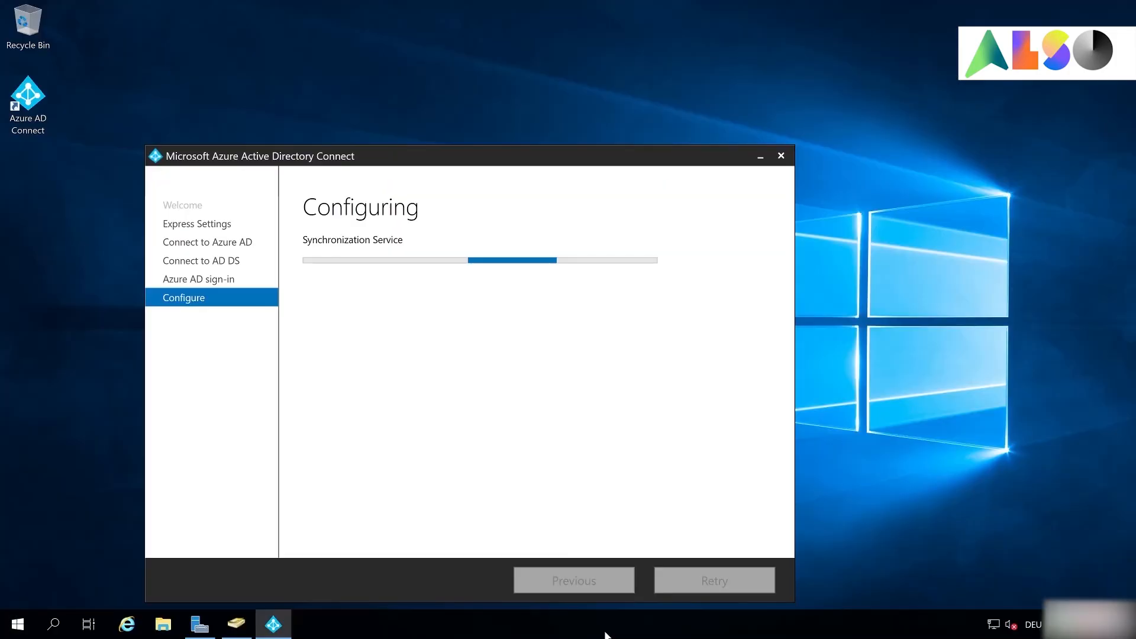
{"action": "left_click", "coordinate": [601, 626]}
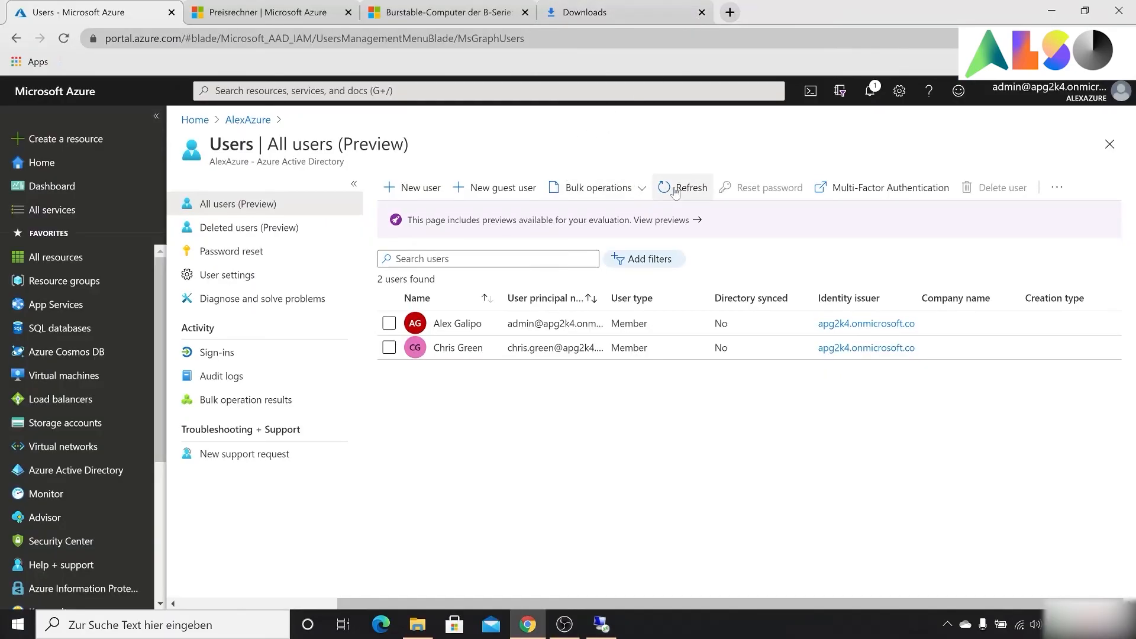
Step: Refresh the All users list repeatedly, checking the remote server's sync progress in between
{"action": "left_click", "coordinate": [675, 192]}
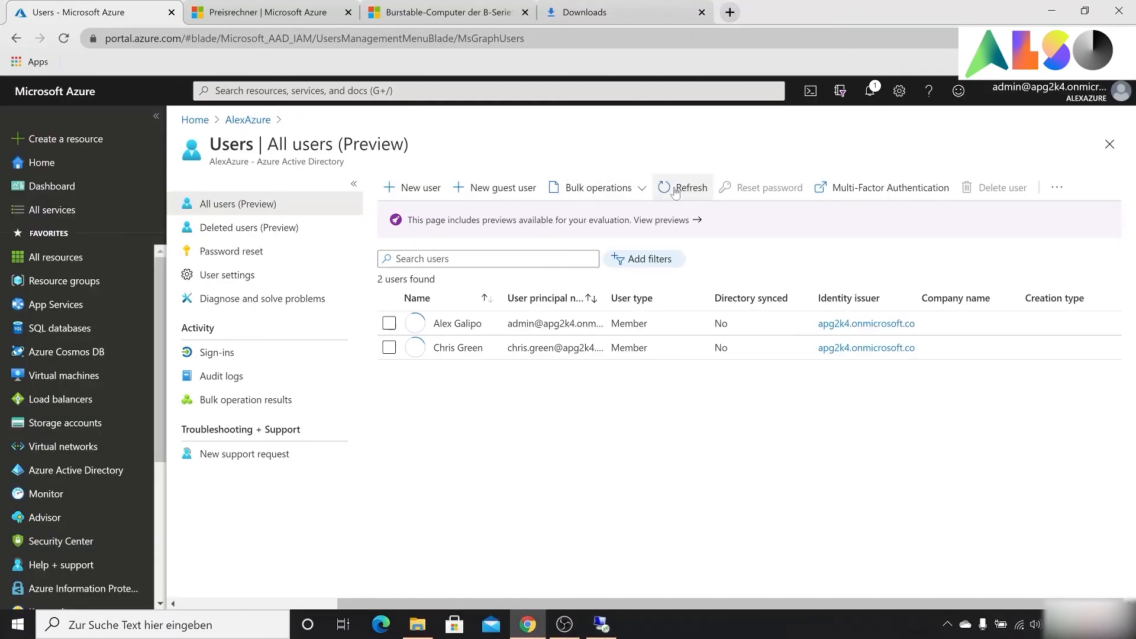
{"action": "left_click", "coordinate": [675, 191]}
{"action": "left_click", "coordinate": [675, 191]}
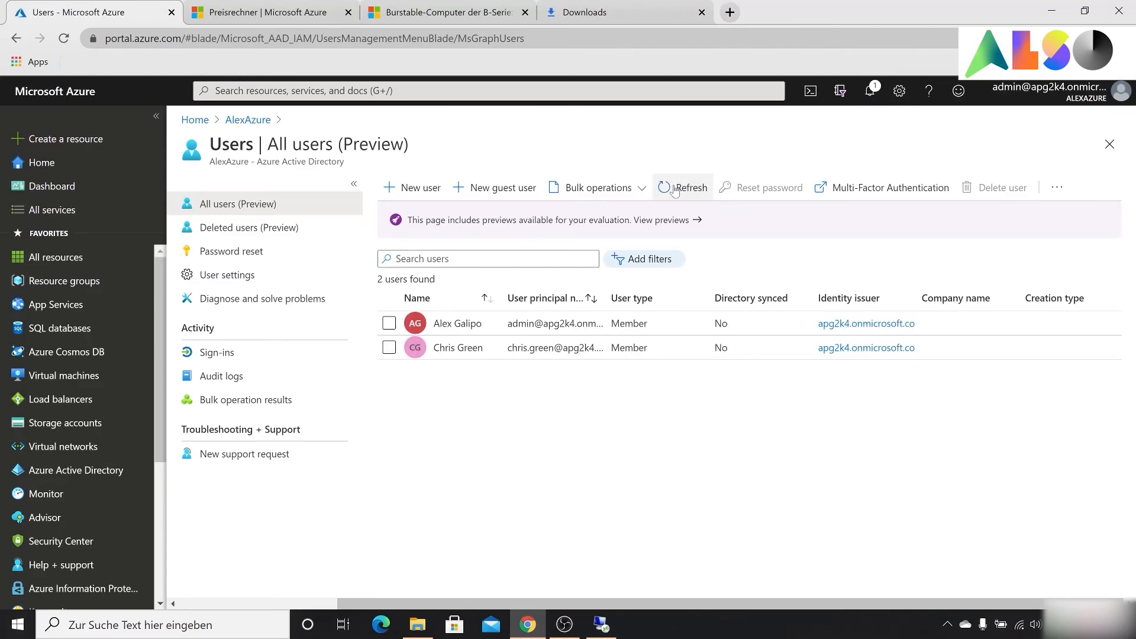
{"action": "left_click", "coordinate": [675, 191]}
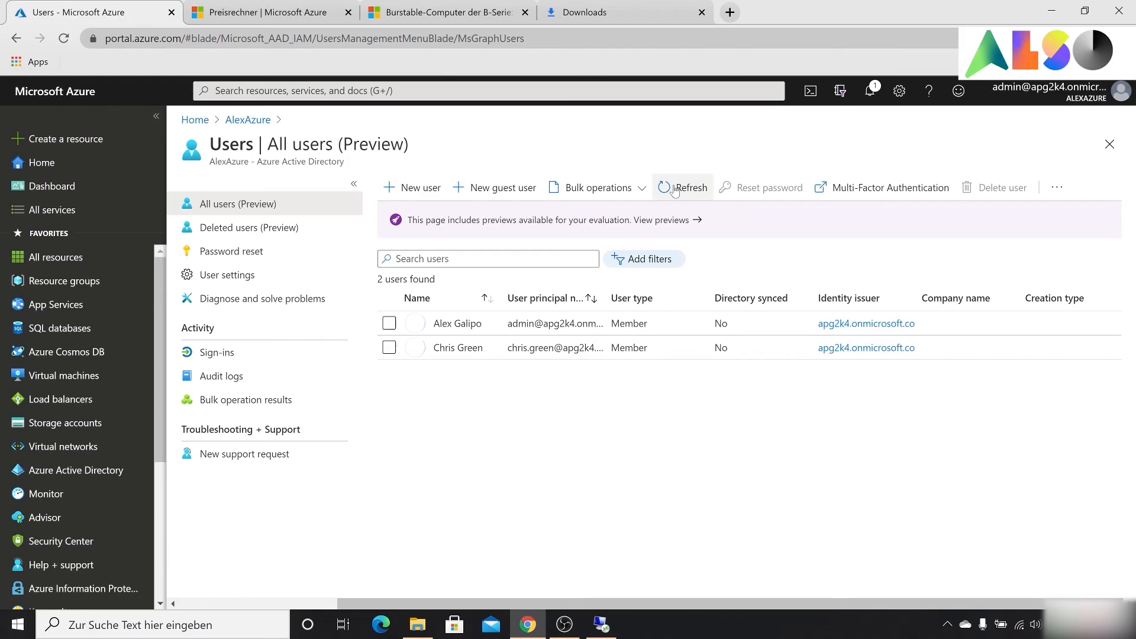
{"action": "left_click", "coordinate": [601, 623]}
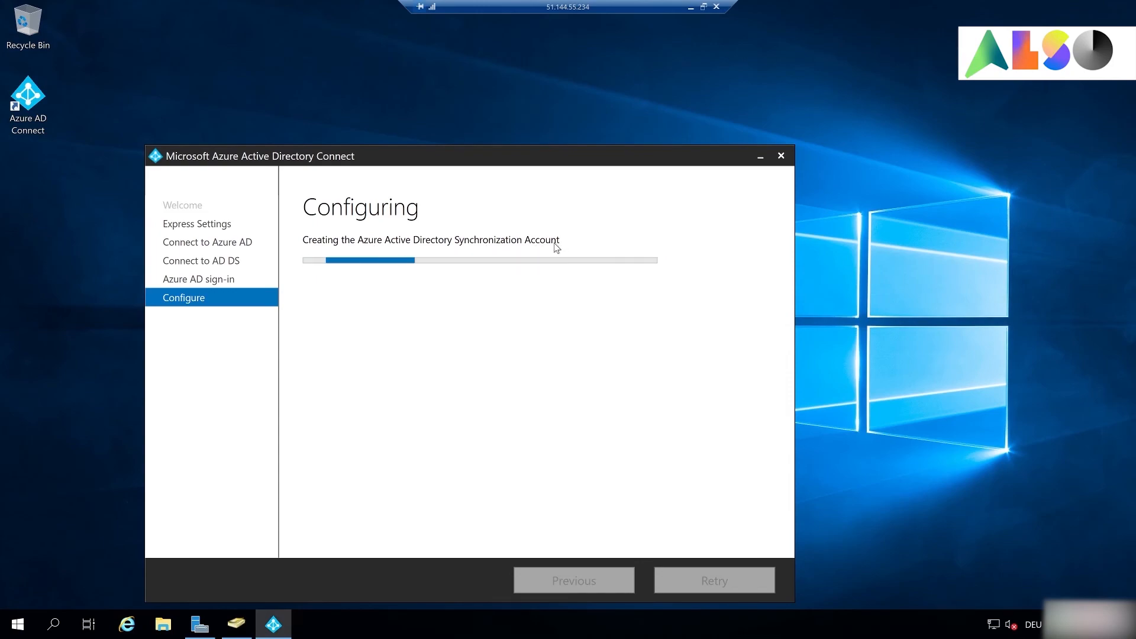
{"action": "left_click", "coordinate": [691, 8]}
Step: Keep refreshing All users until a third account with Directory synced = Yes appears
{"action": "left_click", "coordinate": [684, 190]}
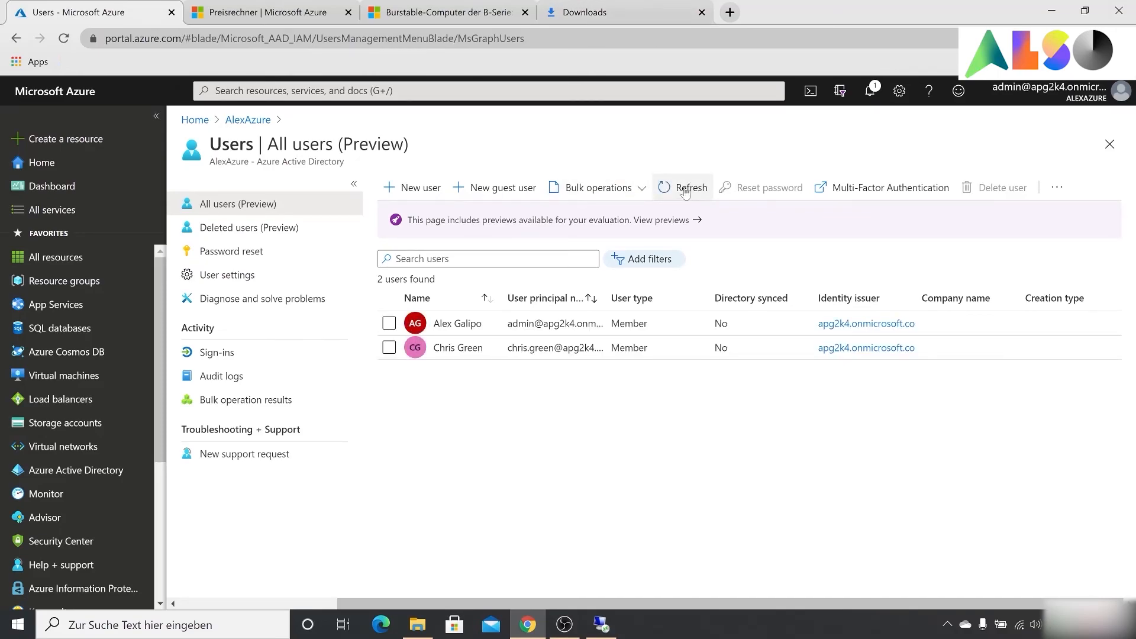
{"action": "left_click", "coordinate": [686, 193]}
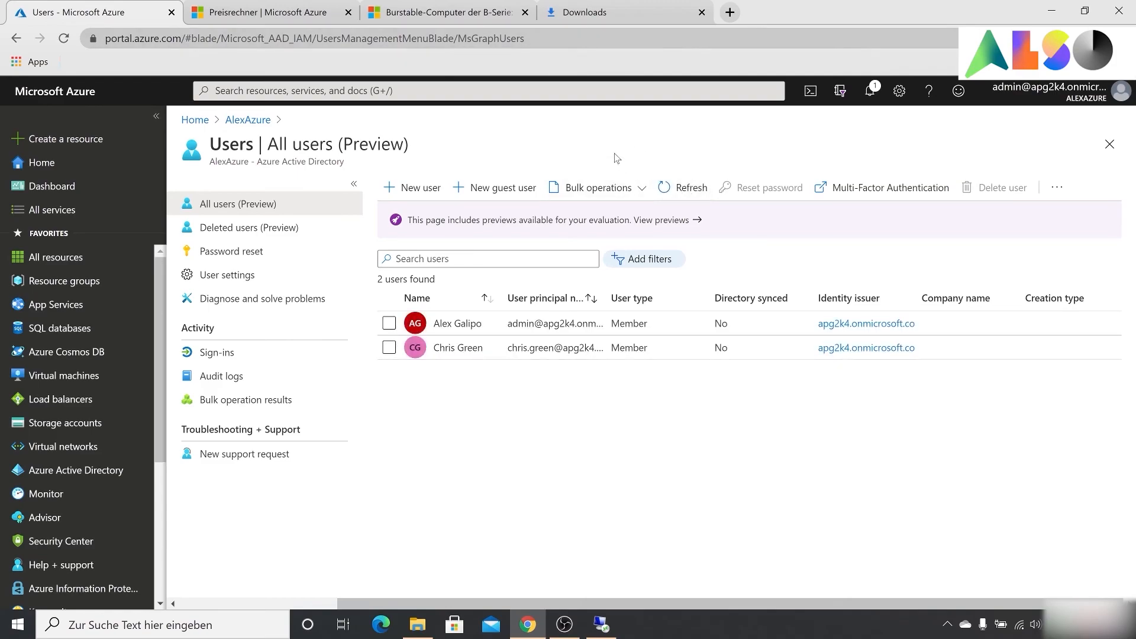
{"action": "left_click", "coordinate": [687, 188]}
{"action": "left_click", "coordinate": [600, 624]}
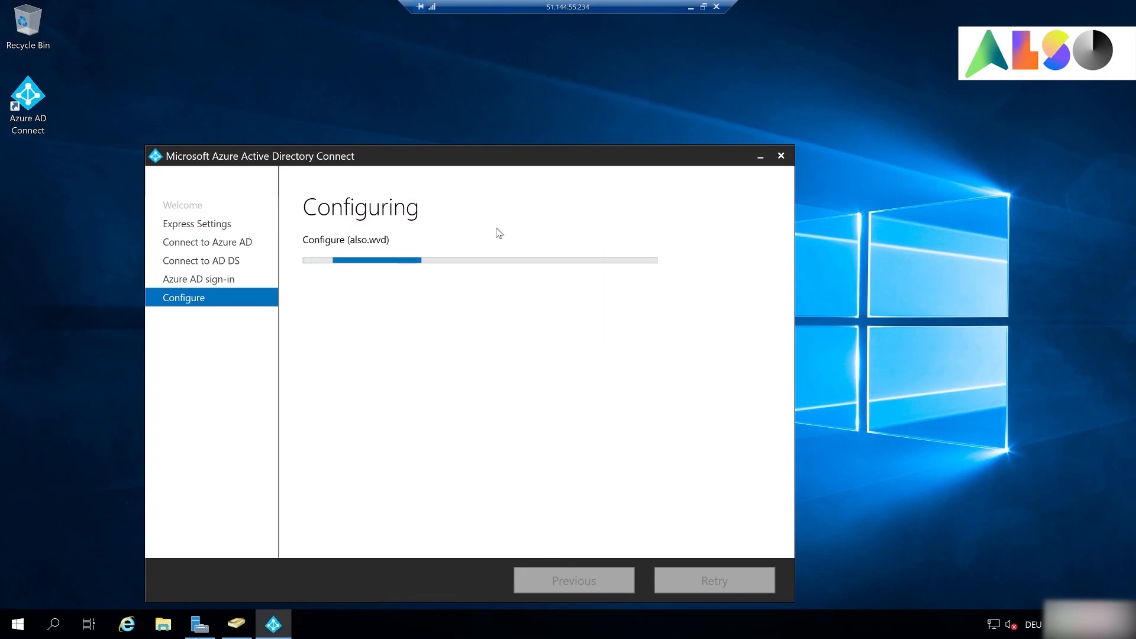
{"action": "left_click", "coordinate": [691, 9]}
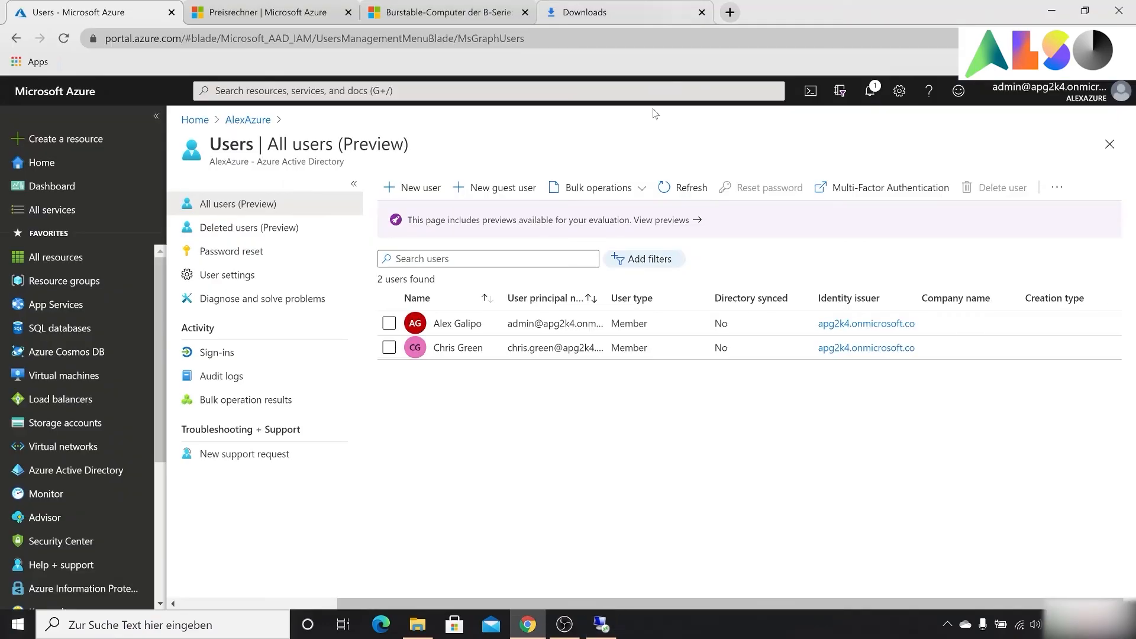
{"action": "left_click", "coordinate": [677, 195]}
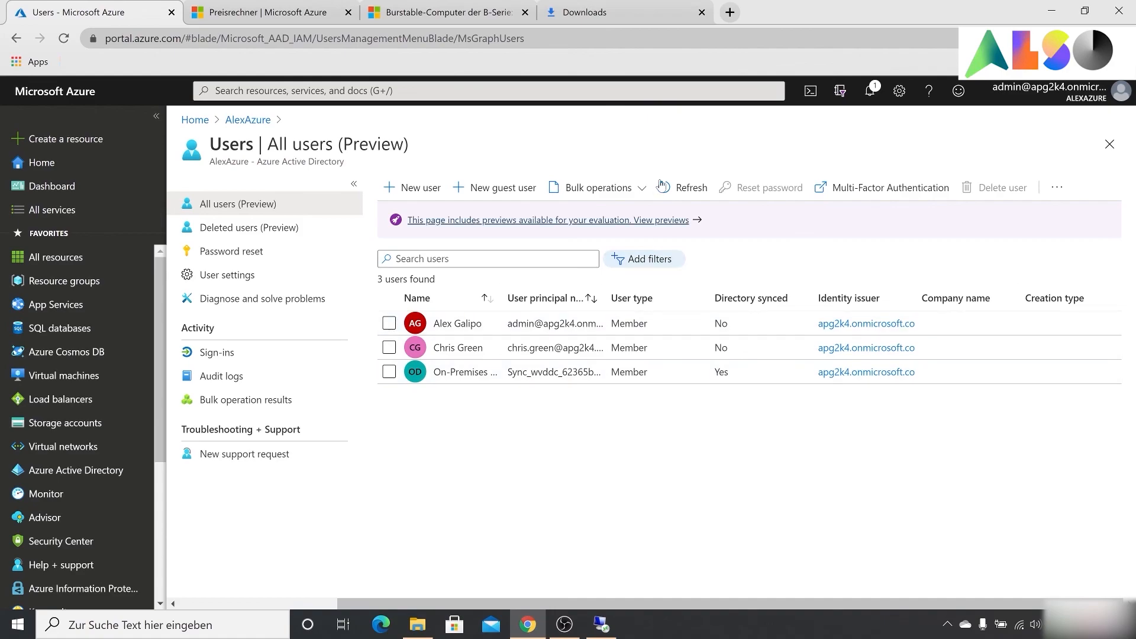
Step: Exit the Azure AD Connect wizard from its Configuration complete page on the remote server
{"action": "left_click", "coordinate": [598, 626]}
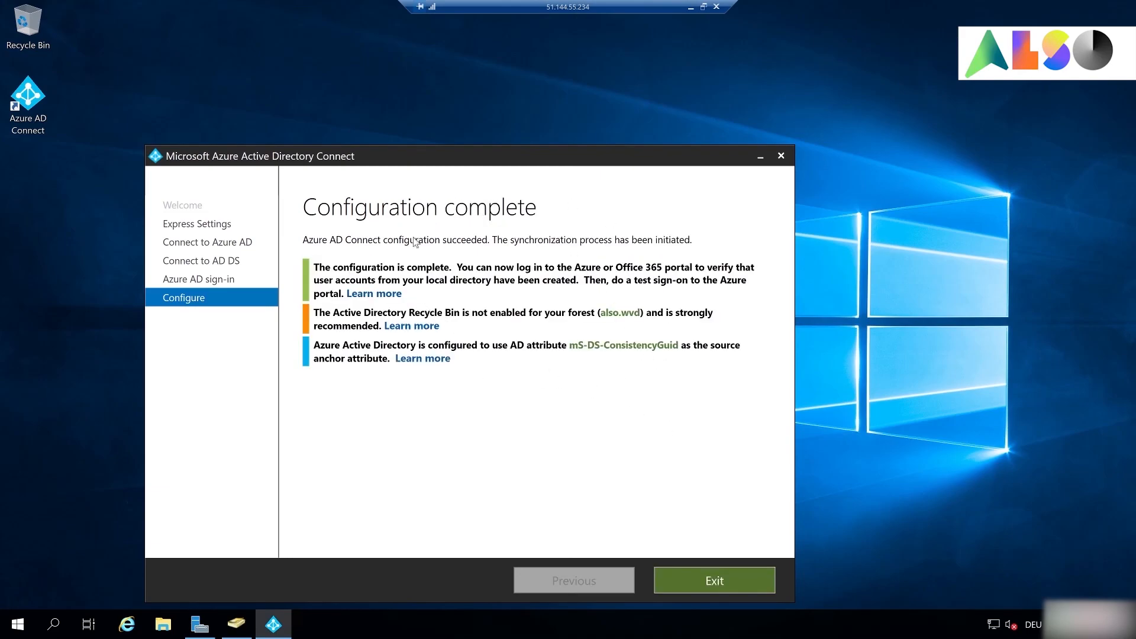
{"action": "left_click", "coordinate": [730, 588]}
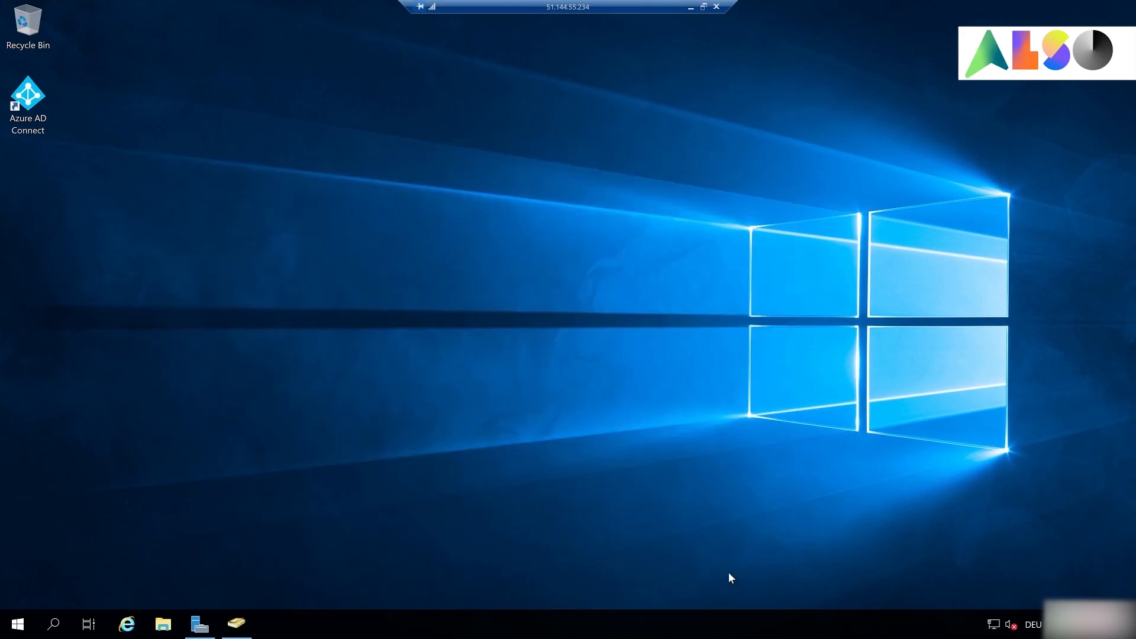